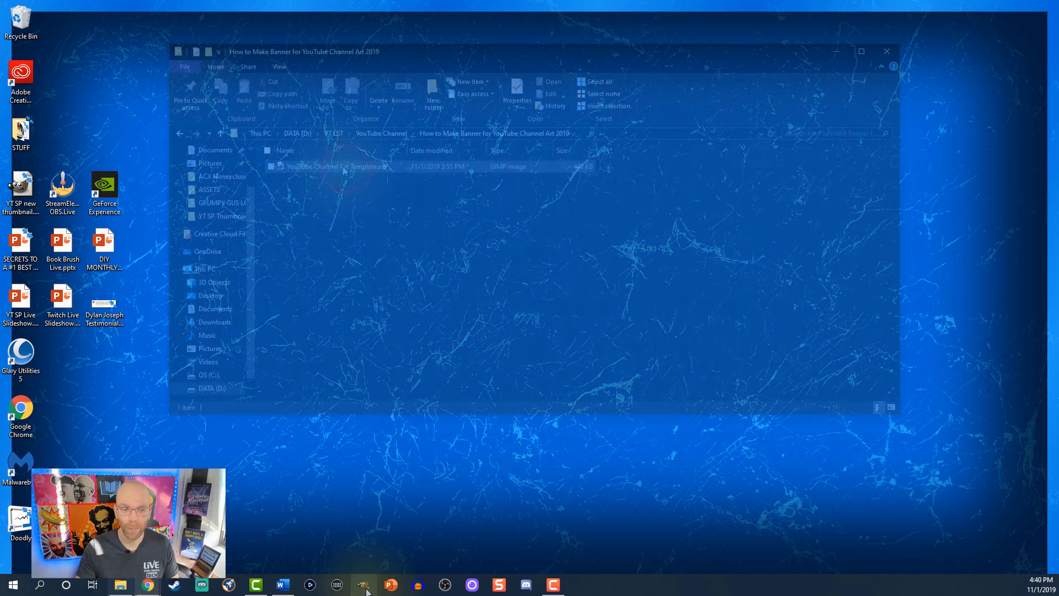
- Open YouTube Channel Art Template.xcf in GIMP and add IMG_3939.png as a new layer inside the VIEWS group
{"action": "double_click", "coordinate": [344, 166]}
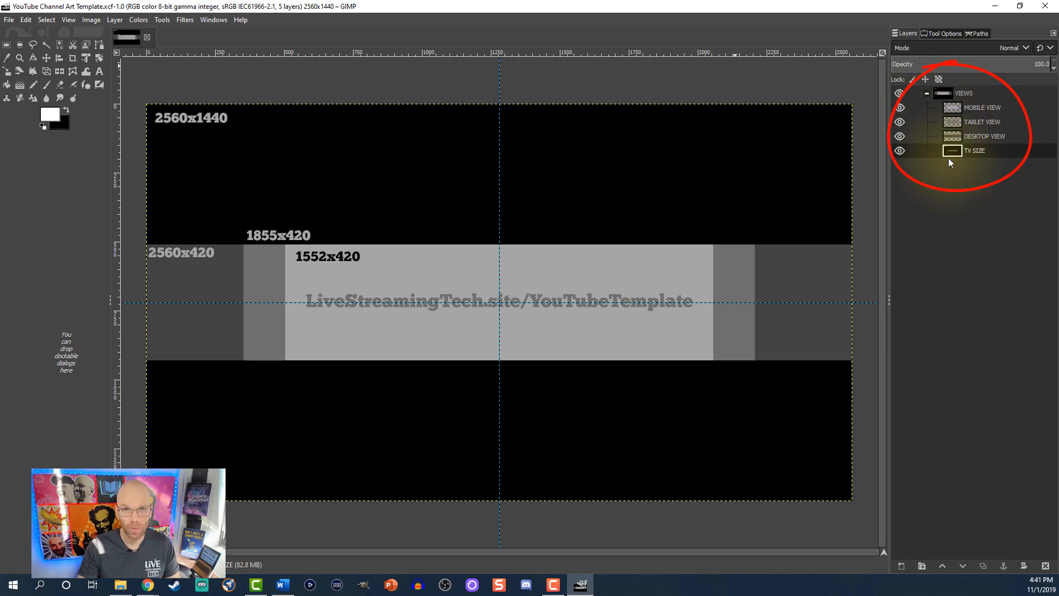
{"action": "left_click", "coordinate": [940, 92]}
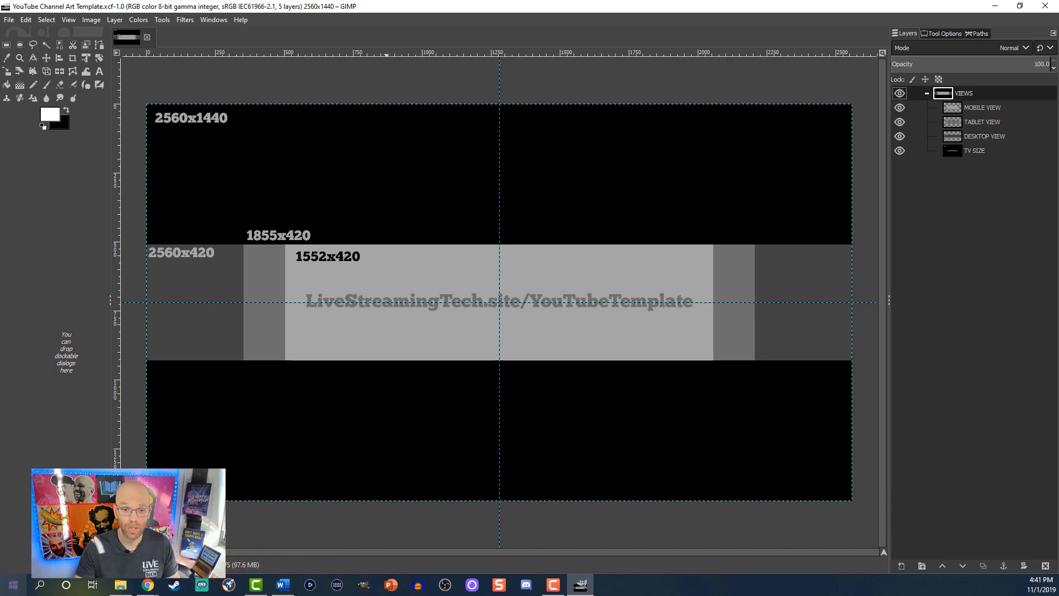
{"action": "left_click", "coordinate": [121, 586]}
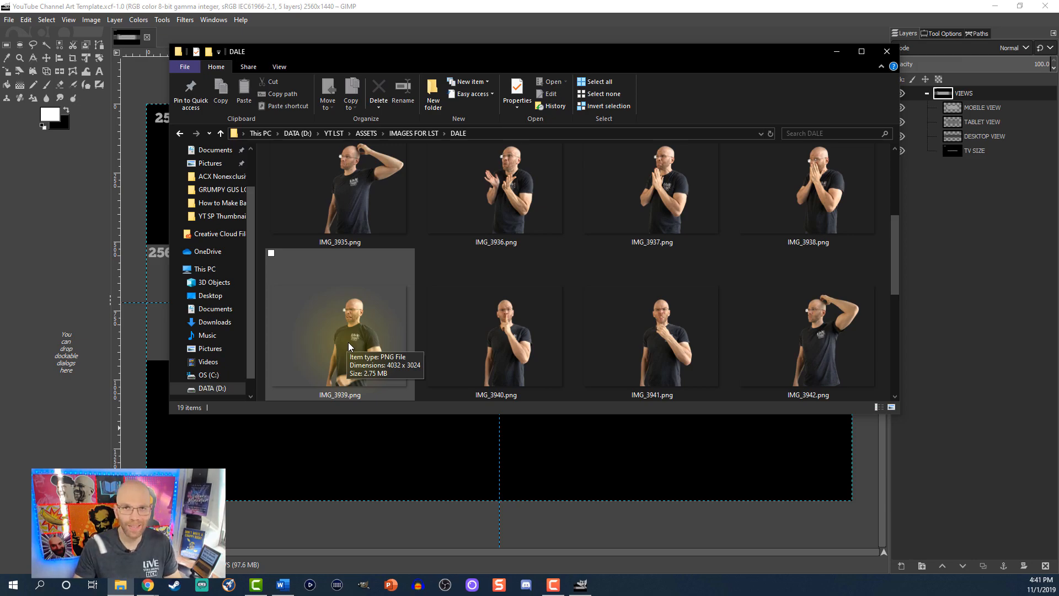
{"action": "left_click_drag", "start_coordinate": [347, 342], "coordinate": [603, 463]}
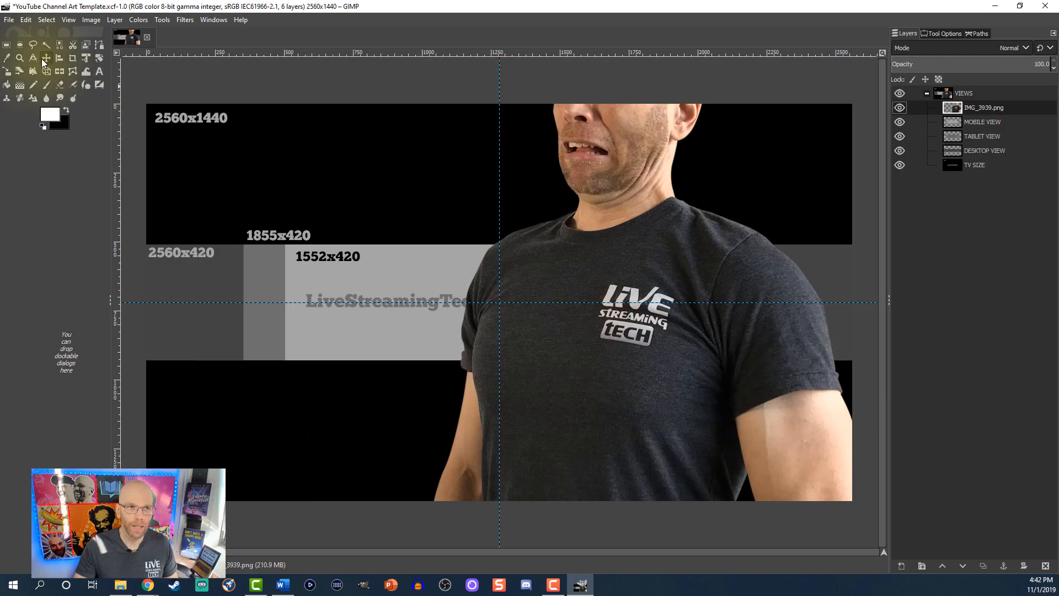
- Move the IMG_3939.png figure so the head and shoulders sit in the right half of the canvas
{"action": "left_click", "coordinate": [43, 57]}
{"action": "left_click_drag", "start_coordinate": [569, 232], "coordinate": [680, 407]}
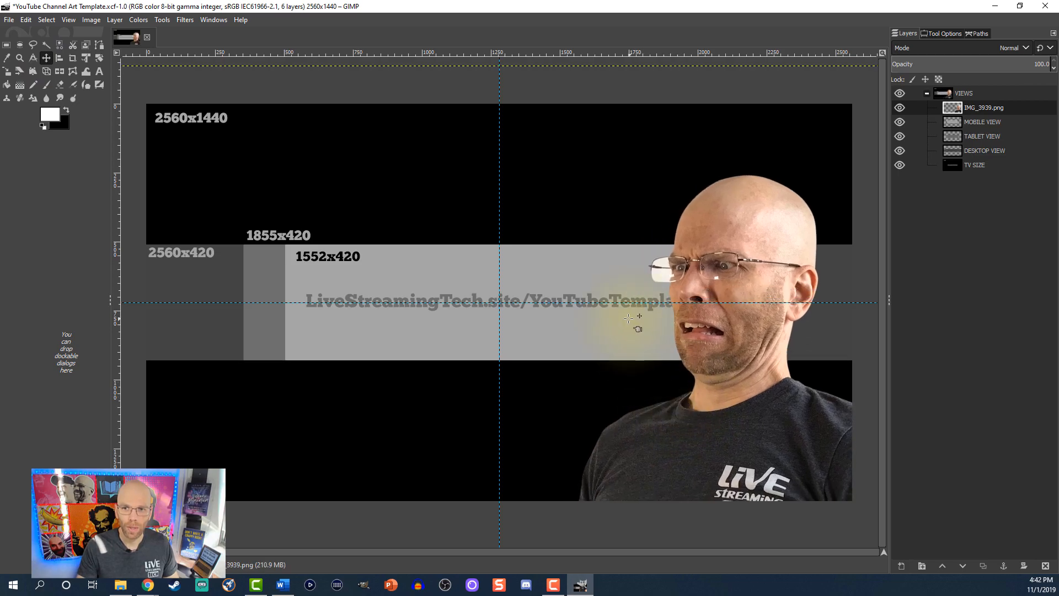
{"action": "left_click_drag", "start_coordinate": [748, 241], "coordinate": [693, 234]}
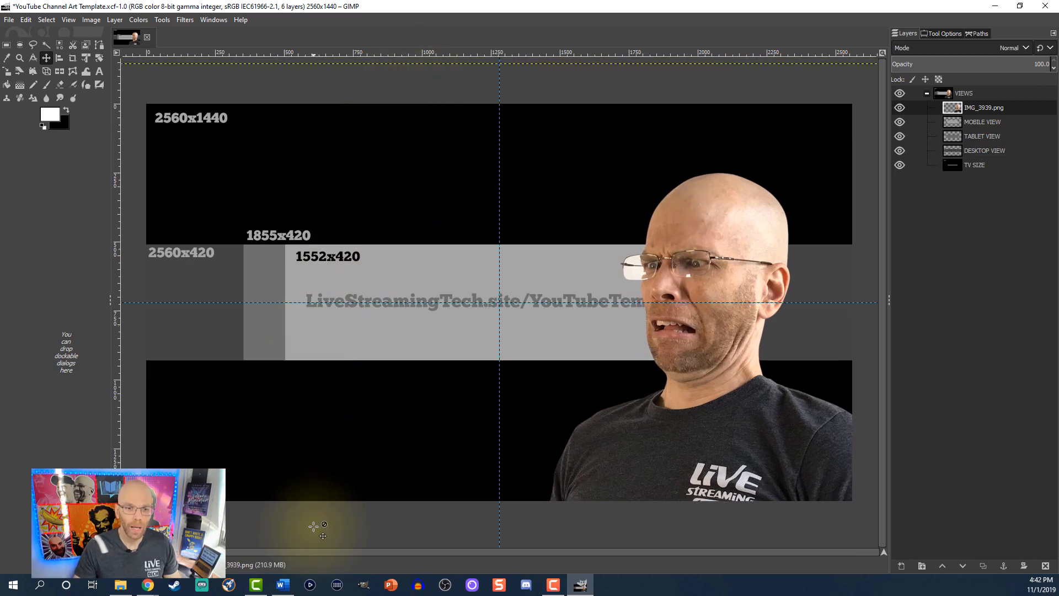
- Add IMG_3910.png as a new layer and move its figure into the left half of the canvas
{"action": "left_click", "coordinate": [120, 584]}
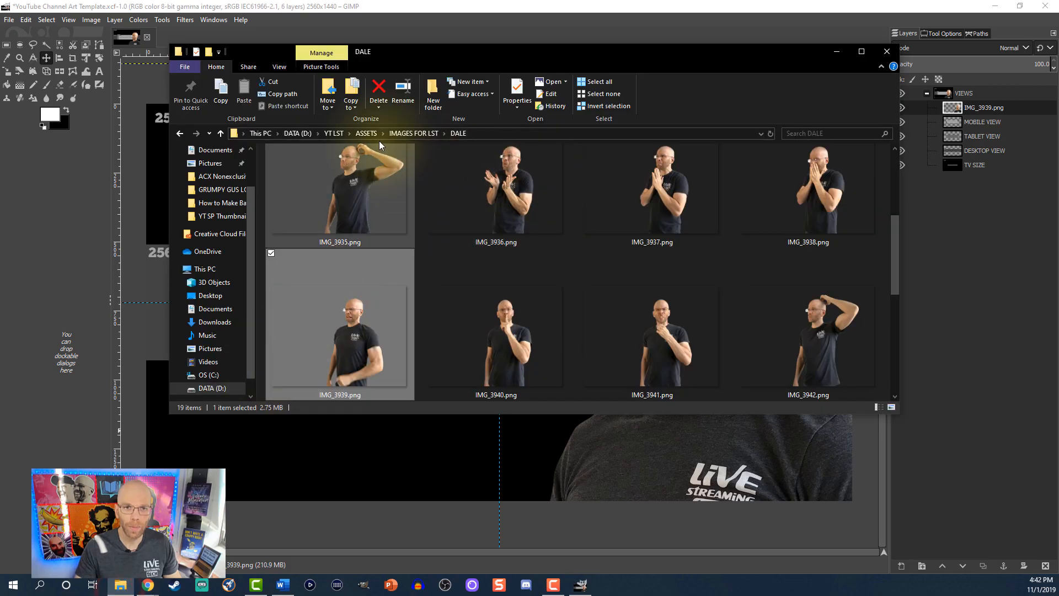
{"action": "left_click_drag", "start_coordinate": [340, 331], "coordinate": [318, 481]}
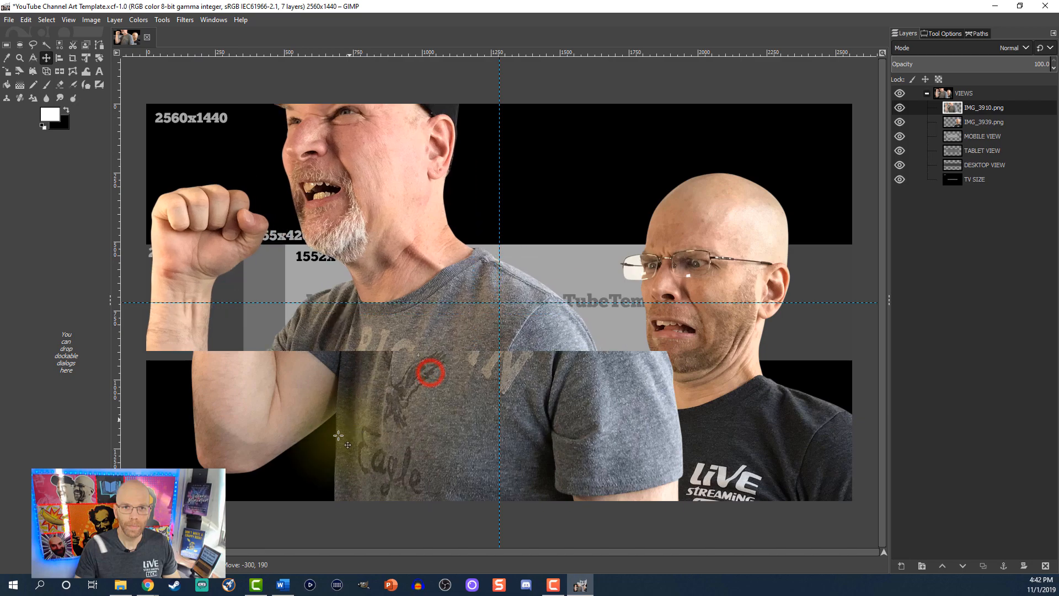
{"action": "left_click_drag", "start_coordinate": [301, 500], "coordinate": [291, 550]}
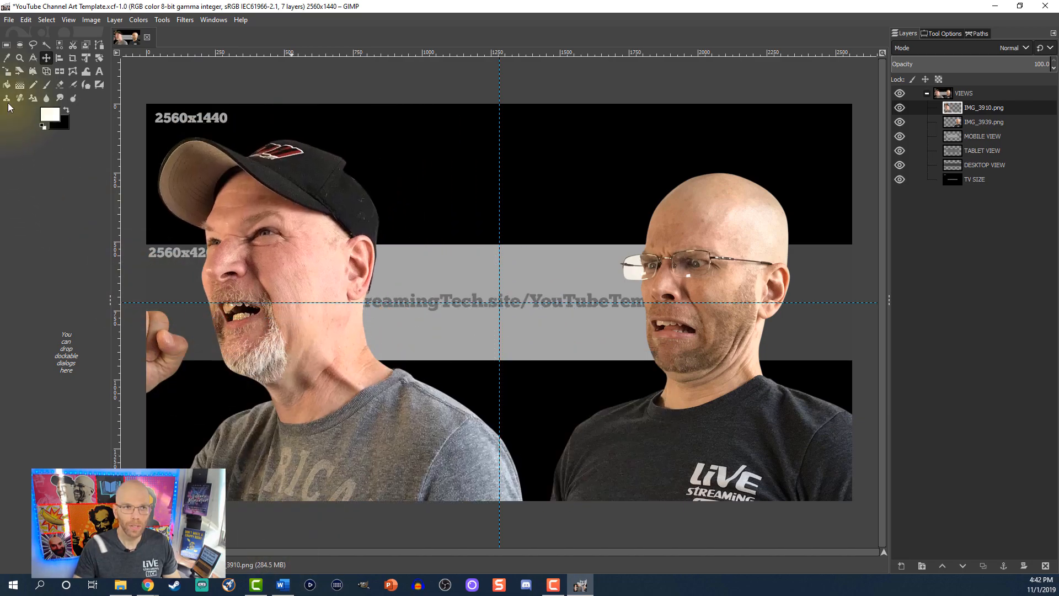
- Scale the IMG_3910.png layer to 3216 × 2412 px, keeping the figure in the left half of the canvas
{"action": "left_click", "coordinate": [7, 72]}
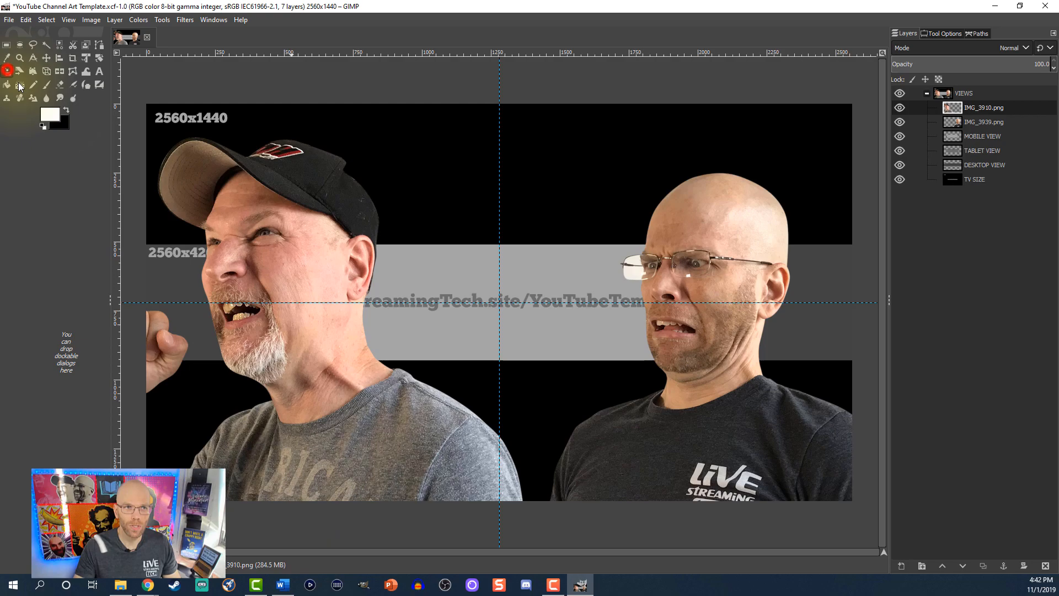
{"action": "left_click", "coordinate": [258, 430]}
{"action": "left_click_drag", "start_coordinate": [248, 436], "coordinate": [567, 243]}
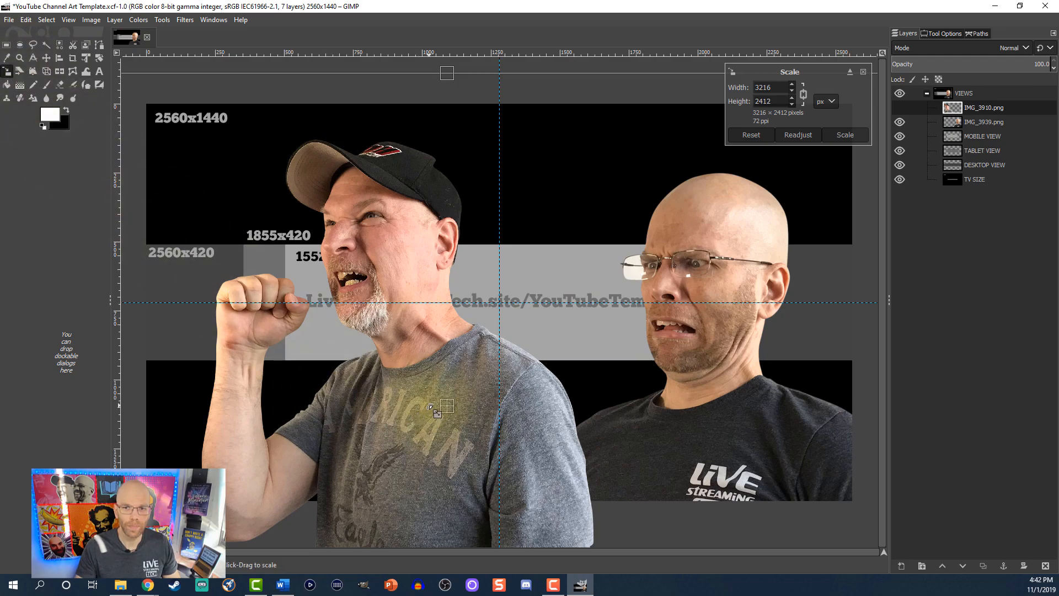
{"action": "left_click_drag", "start_coordinate": [447, 406], "coordinate": [388, 443]}
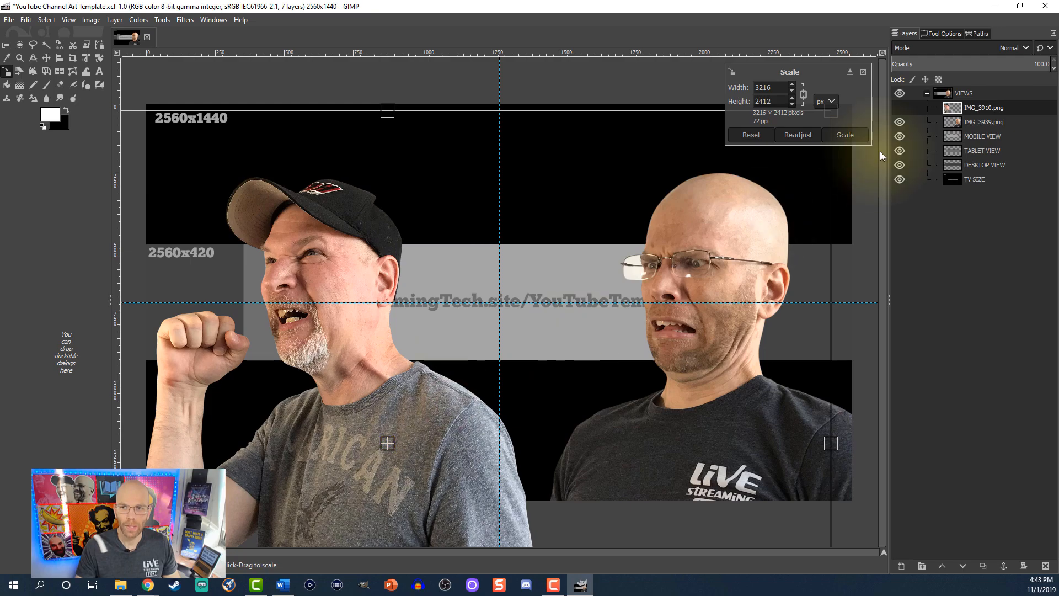
{"action": "left_click", "coordinate": [844, 136]}
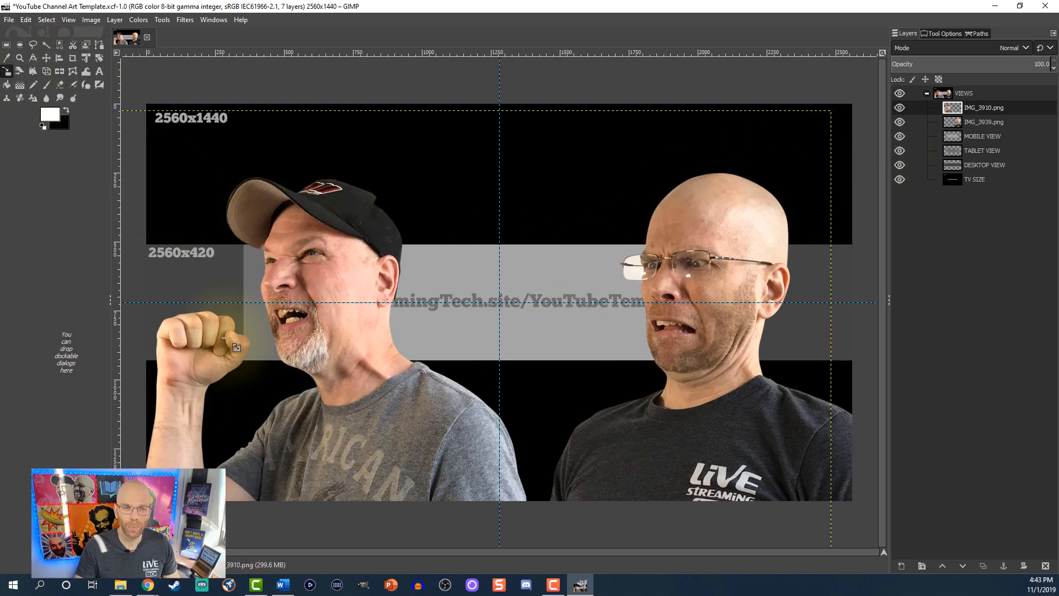
- Flip the IMG_3910.png layer horizontally and move it back into the left half so the figures face each other
{"action": "left_click", "coordinate": [61, 71]}
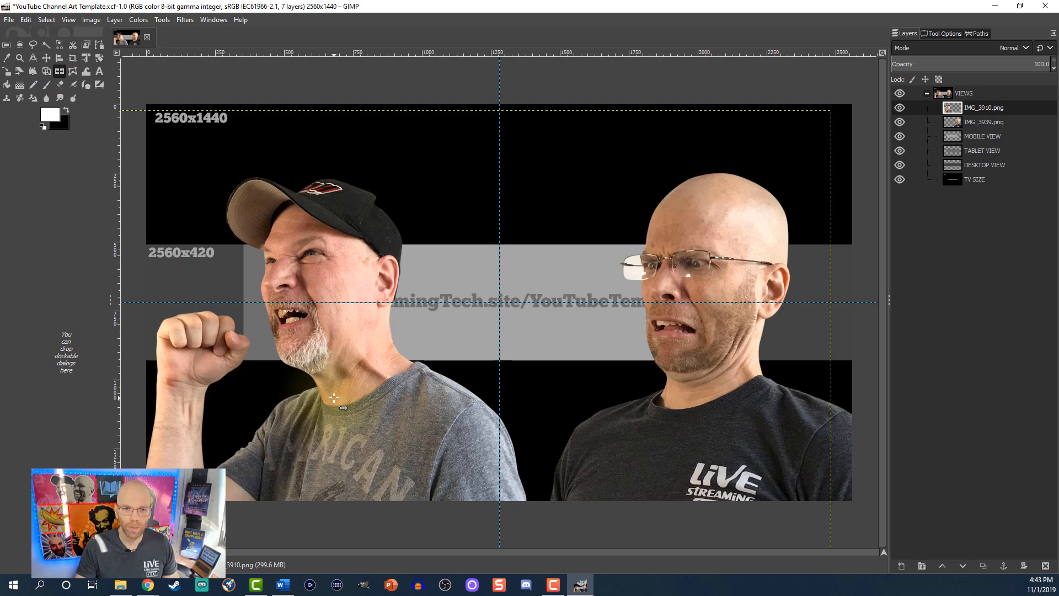
{"action": "left_click", "coordinate": [334, 398]}
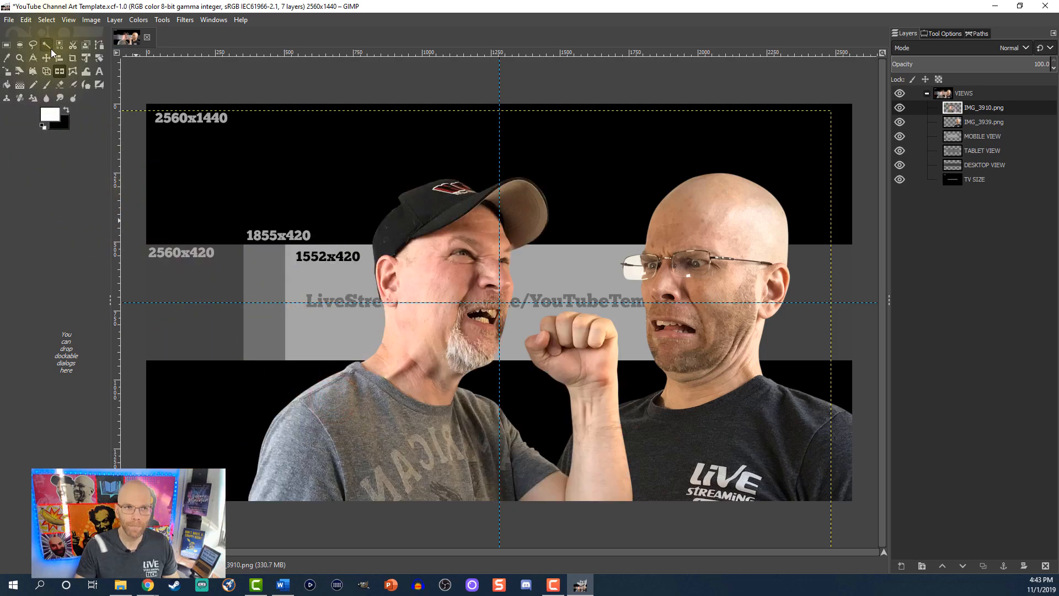
{"action": "left_click", "coordinate": [48, 58]}
{"action": "left_click_drag", "start_coordinate": [381, 413], "coordinate": [233, 421]}
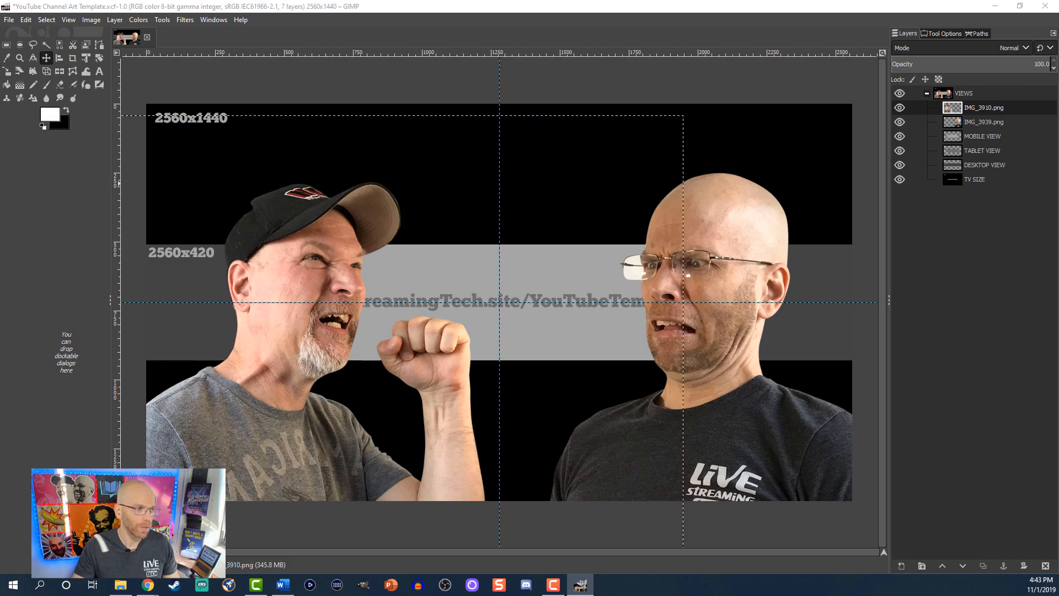
- Add Background2.png from the IMAGES FOR LST folder to the banner as a new layer
{"action": "left_click", "coordinate": [120, 585]}
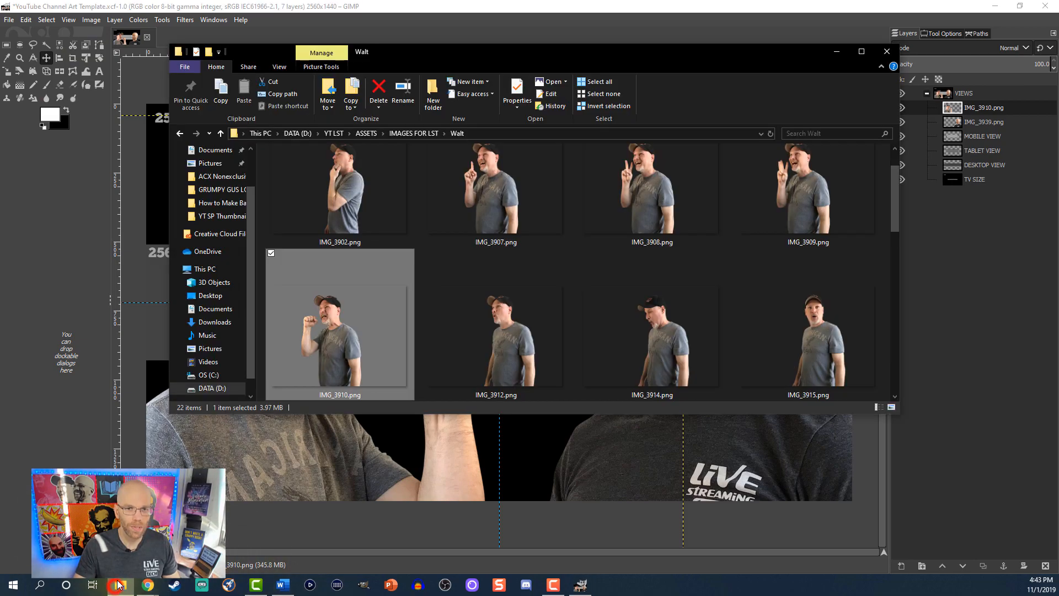
{"action": "left_click", "coordinate": [366, 134]}
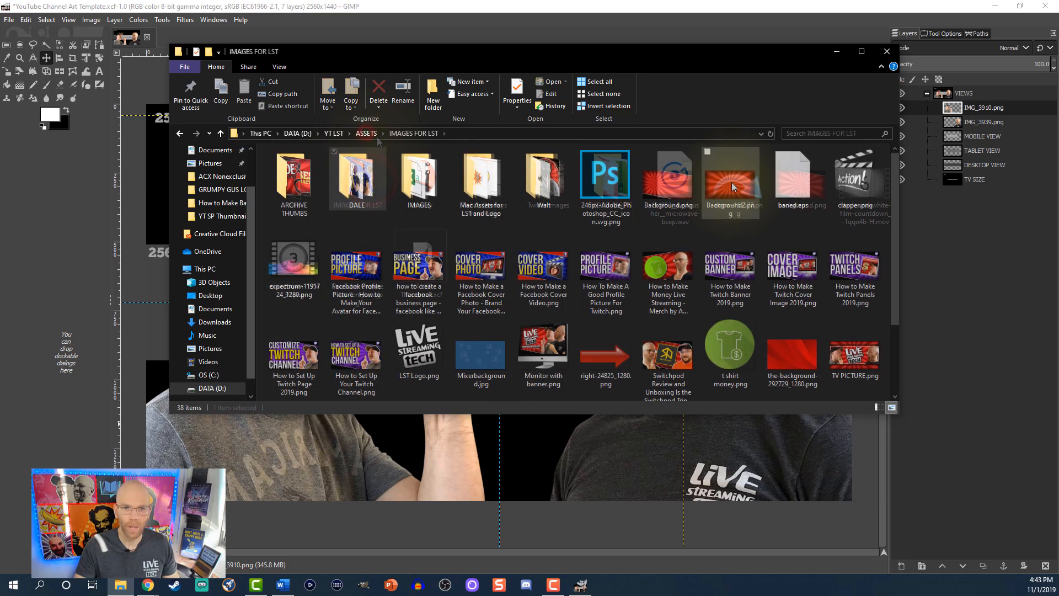
{"action": "left_click_drag", "start_coordinate": [732, 183], "coordinate": [578, 491]}
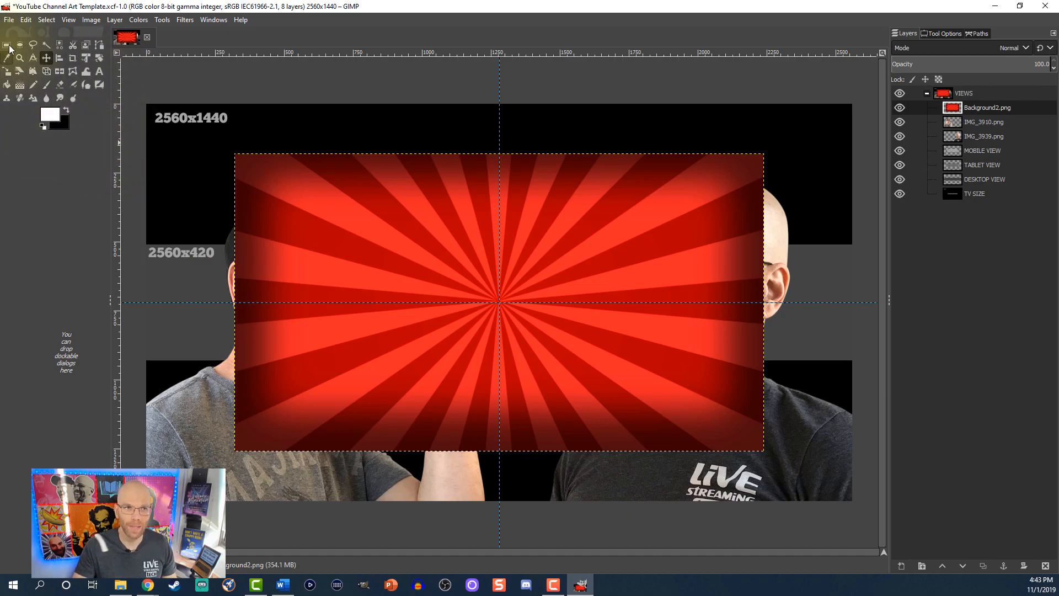
- Scale the Background2.png layer to 2560 × 1440 px and move it to cover the whole canvas
{"action": "left_click", "coordinate": [8, 72]}
{"action": "left_click", "coordinate": [531, 332]}
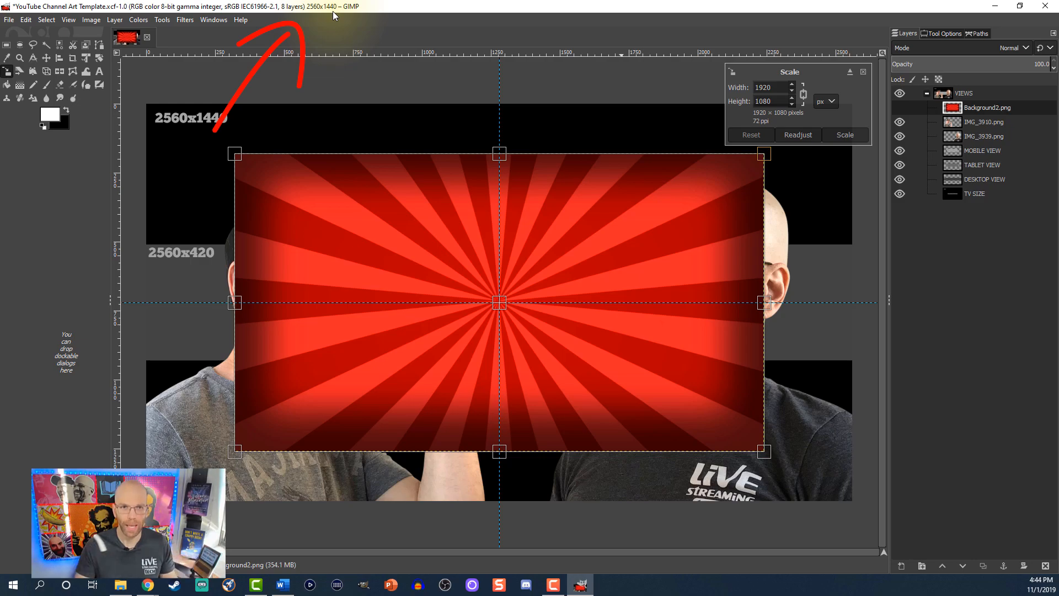
{"action": "type", "text": "0"}
{"action": "left_click", "coordinate": [775, 99]}
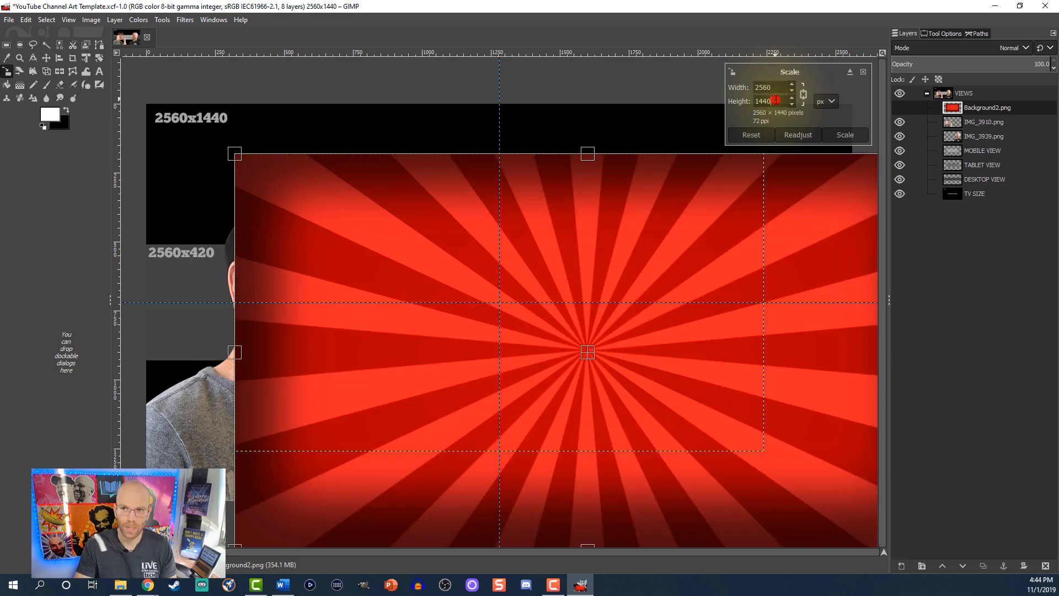
{"action": "left_click", "coordinate": [842, 135]}
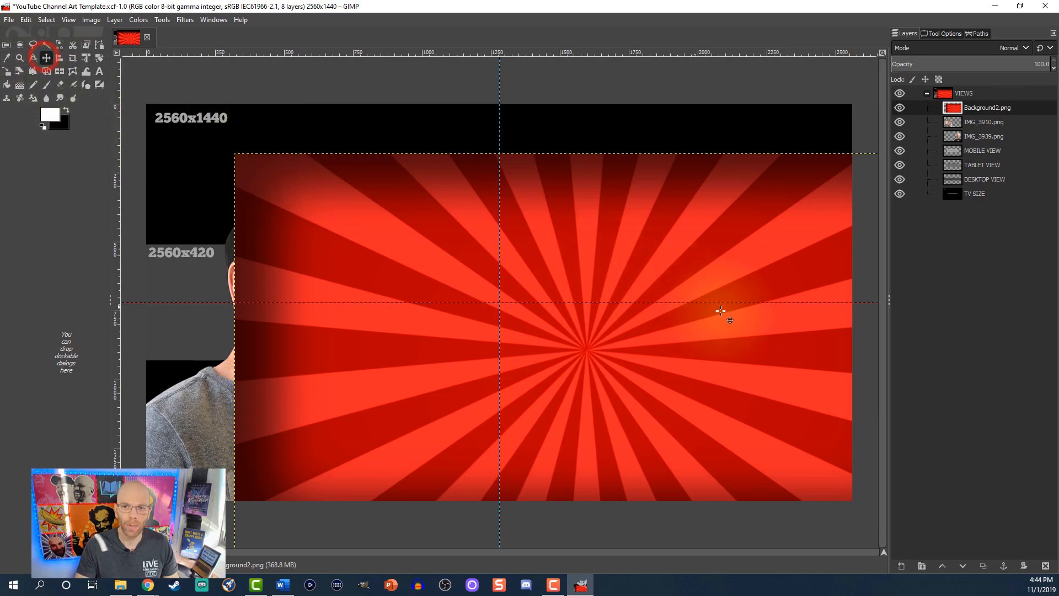
{"action": "left_click_drag", "start_coordinate": [739, 355], "coordinate": [656, 303]}
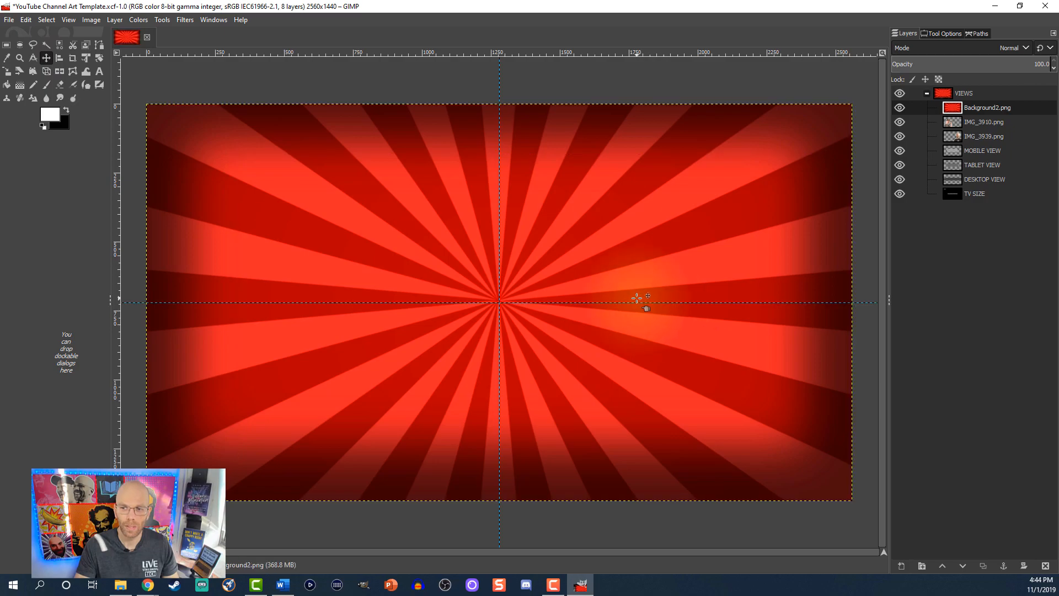
- Lower the Background2.png layer to directly above the TV SIZE layer
{"action": "left_click", "coordinate": [961, 566]}
{"action": "left_click", "coordinate": [960, 566]}
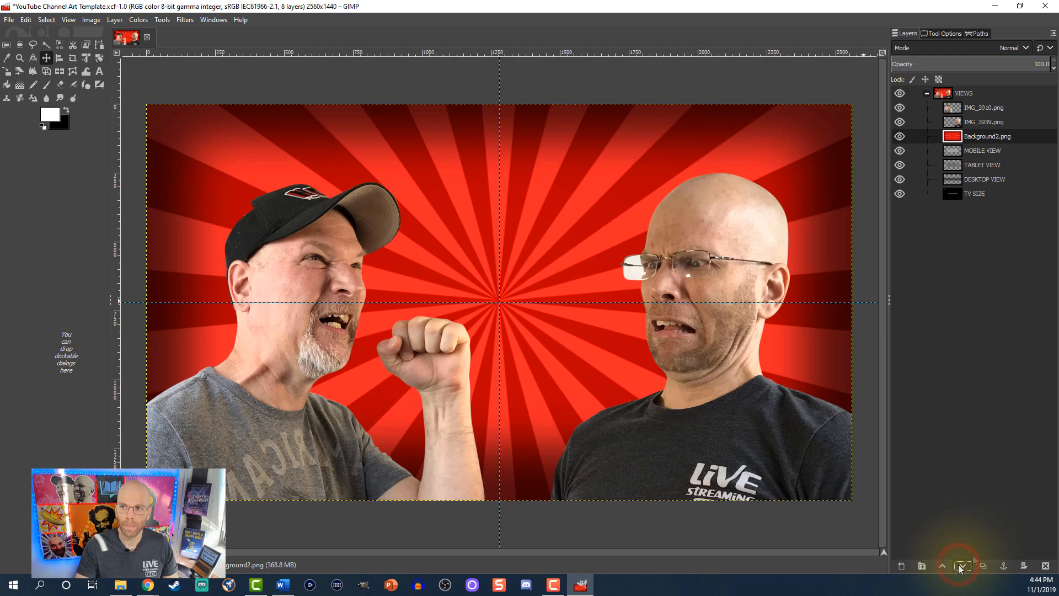
{"action": "left_click", "coordinate": [962, 566]}
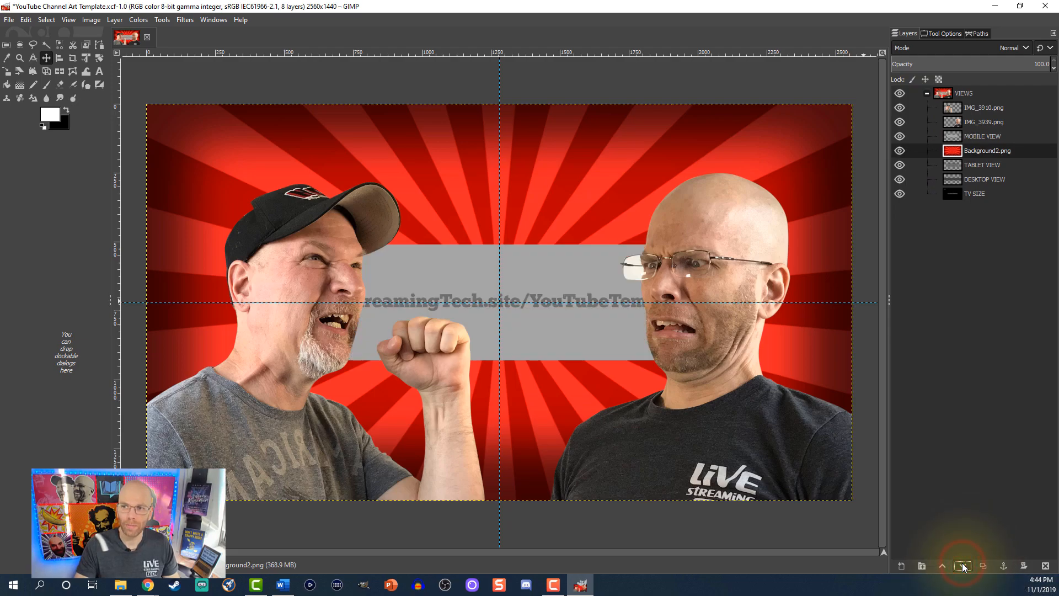
{"action": "left_click", "coordinate": [962, 566]}
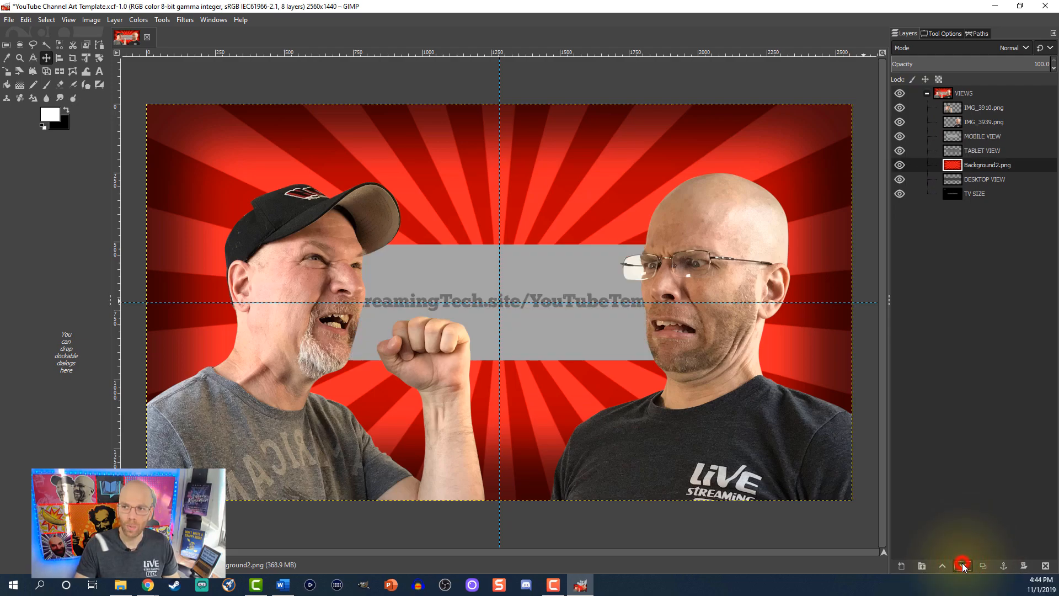
{"action": "left_click", "coordinate": [962, 566]}
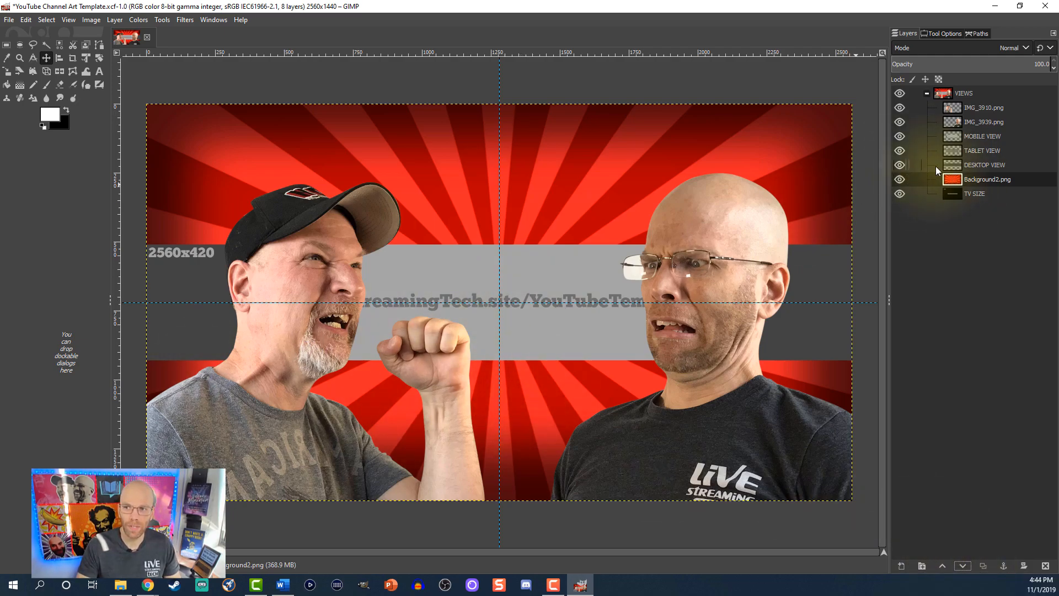
- Hide the MOBILE VIEW, TABLET VIEW and DESKTOP VIEW layers to preview the artwork, and show them again
{"action": "left_click", "coordinate": [900, 164]}
{"action": "left_click_drag", "start_coordinate": [900, 160], "coordinate": [900, 122]}
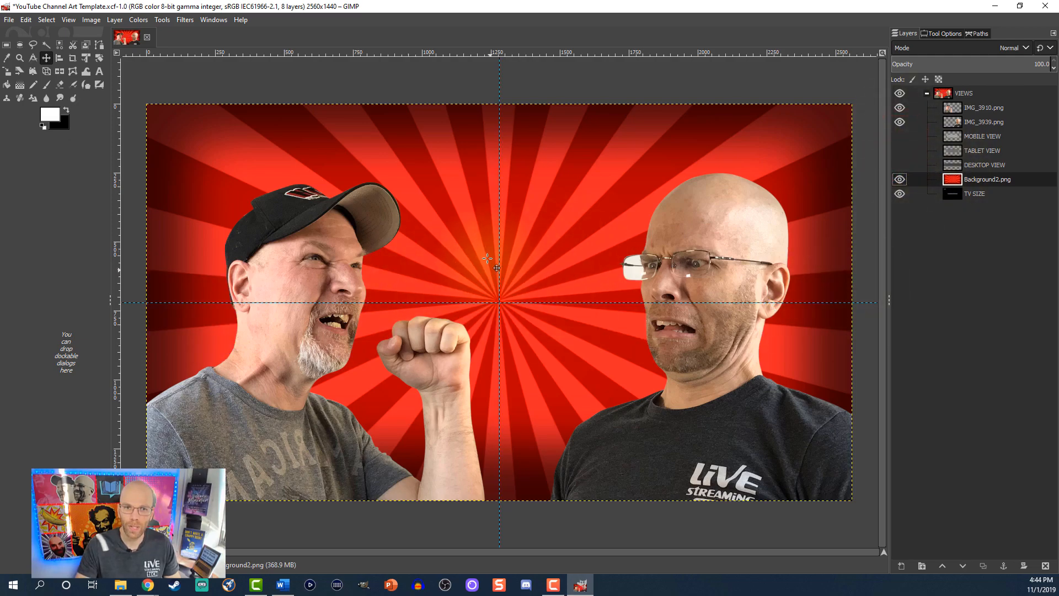
{"action": "left_click_drag", "start_coordinate": [898, 165], "coordinate": [899, 136]}
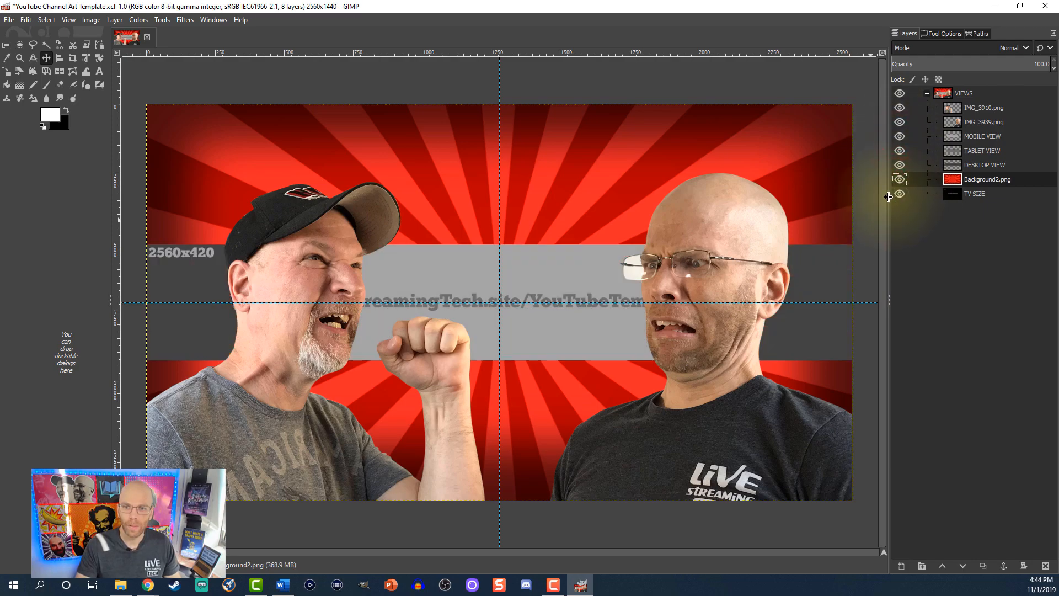
- Duplicate the DESKTOP VIEW layer and raise the copy to directly above the MOBILE VIEW layer
{"action": "left_click", "coordinate": [956, 167]}
{"action": "left_click", "coordinate": [985, 567]}
{"action": "left_click", "coordinate": [953, 165]}
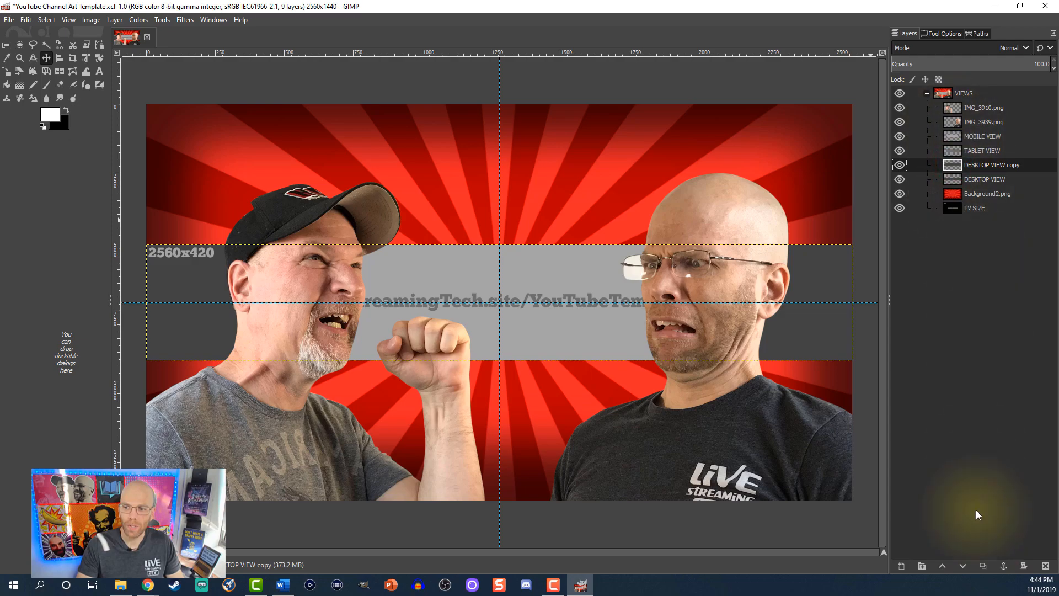
{"action": "left_click", "coordinate": [942, 566]}
{"action": "left_click", "coordinate": [943, 567]}
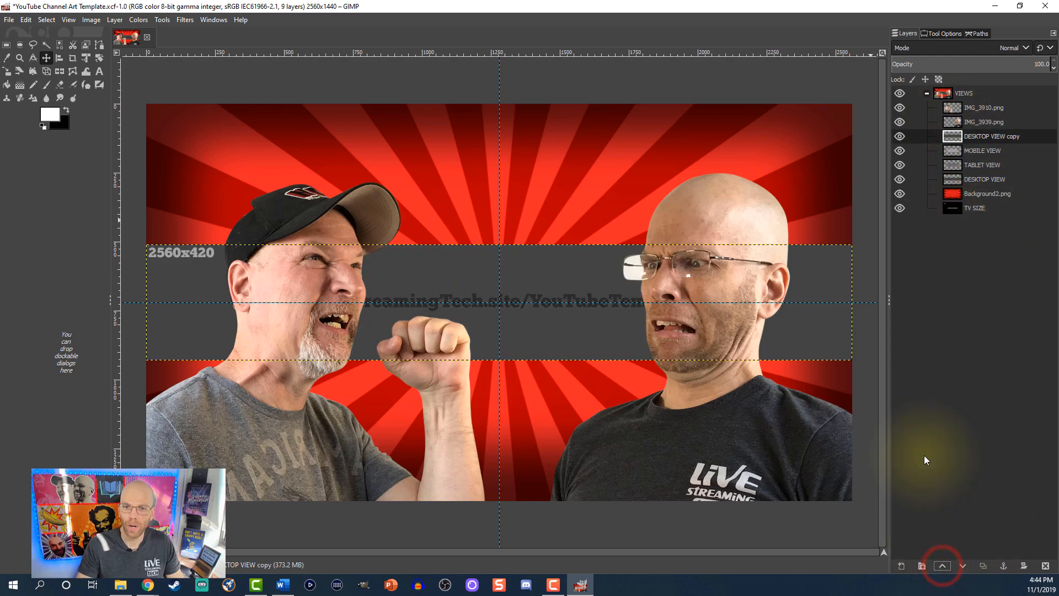
- Convert the DESKTOP VIEW copy layer's alpha to a selection, try a white foreground fill, and replace it with the black background color
{"action": "right_click", "coordinate": [949, 137]}
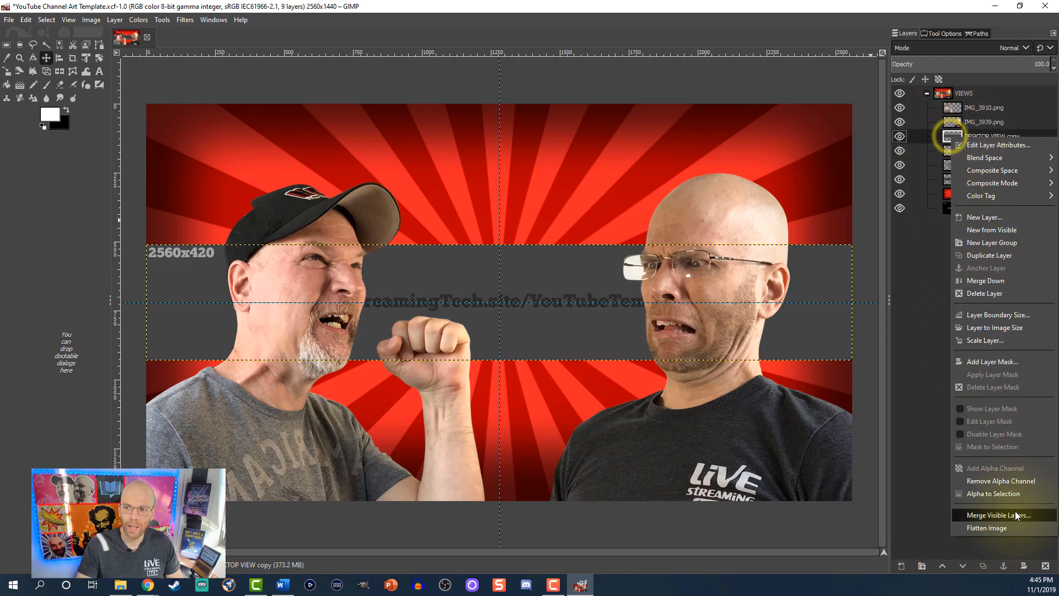
{"action": "left_click", "coordinate": [1005, 500]}
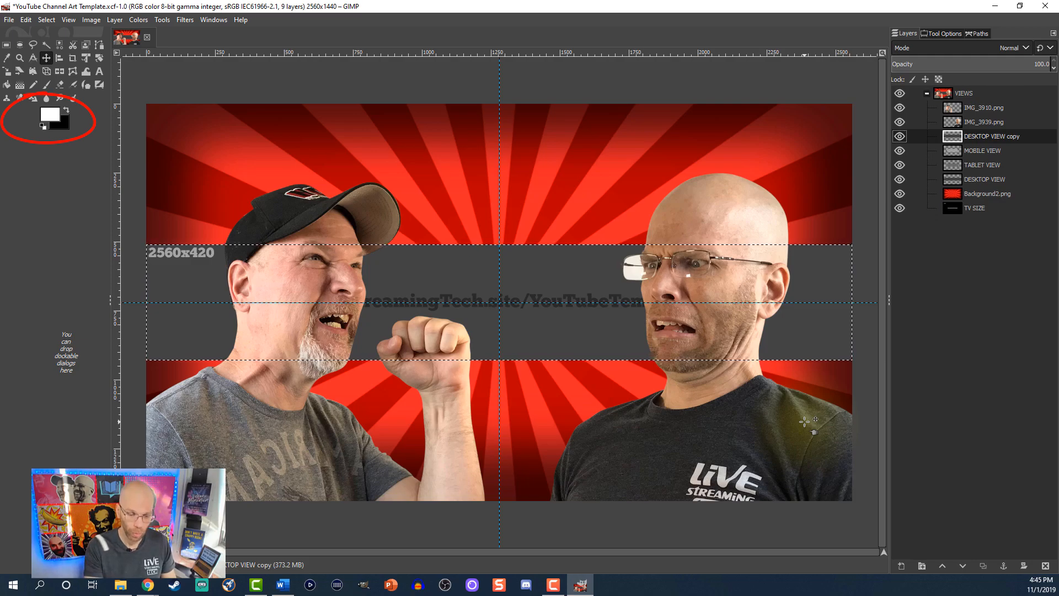
{"action": "key", "text": "ctrl+comma"}
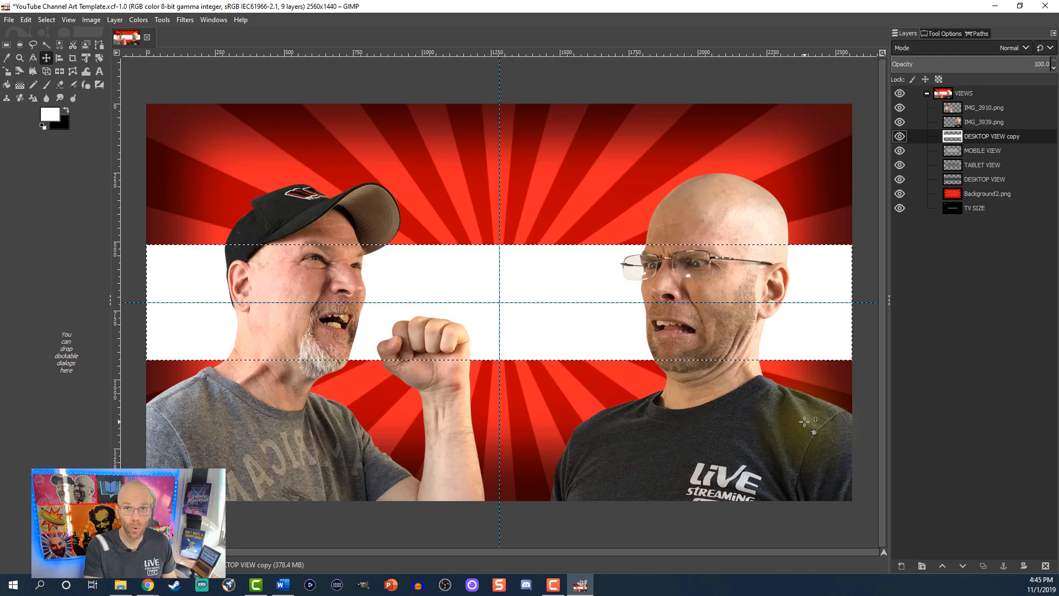
{"action": "key", "text": "ctrl+period"}
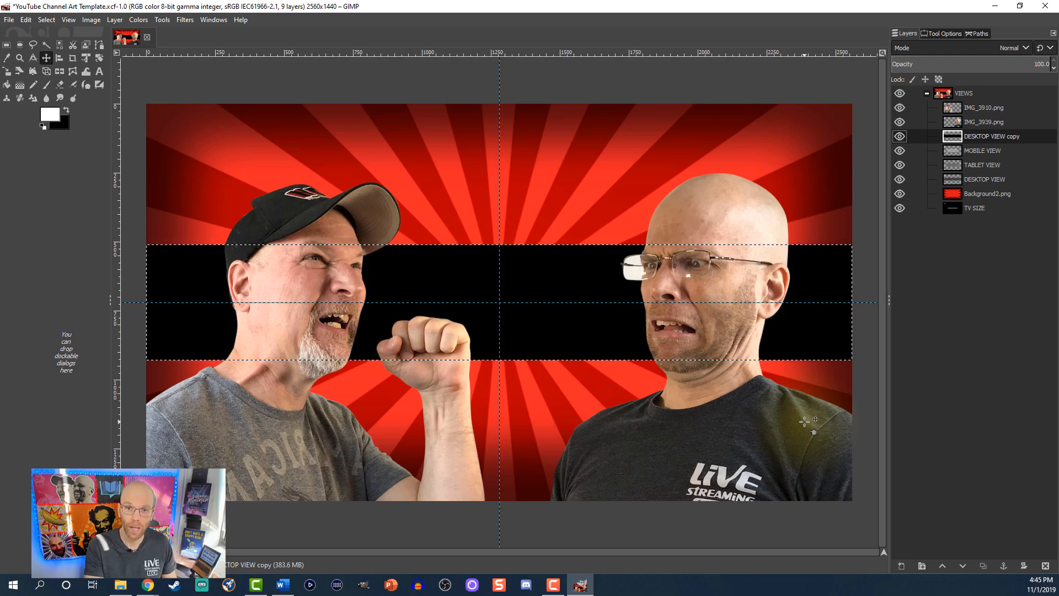
- Fill the selected center band with white and hide the MOBILE VIEW, TABLET VIEW and DESKTOP VIEW layers
{"action": "key", "text": "ctrl+comma"}
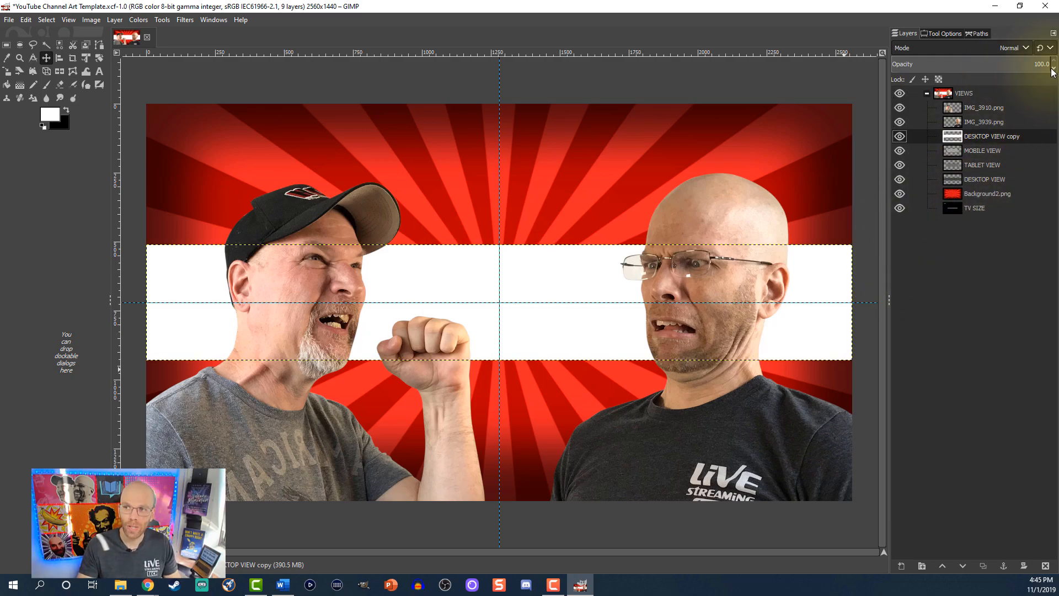
{"action": "left_click", "coordinate": [900, 151]}
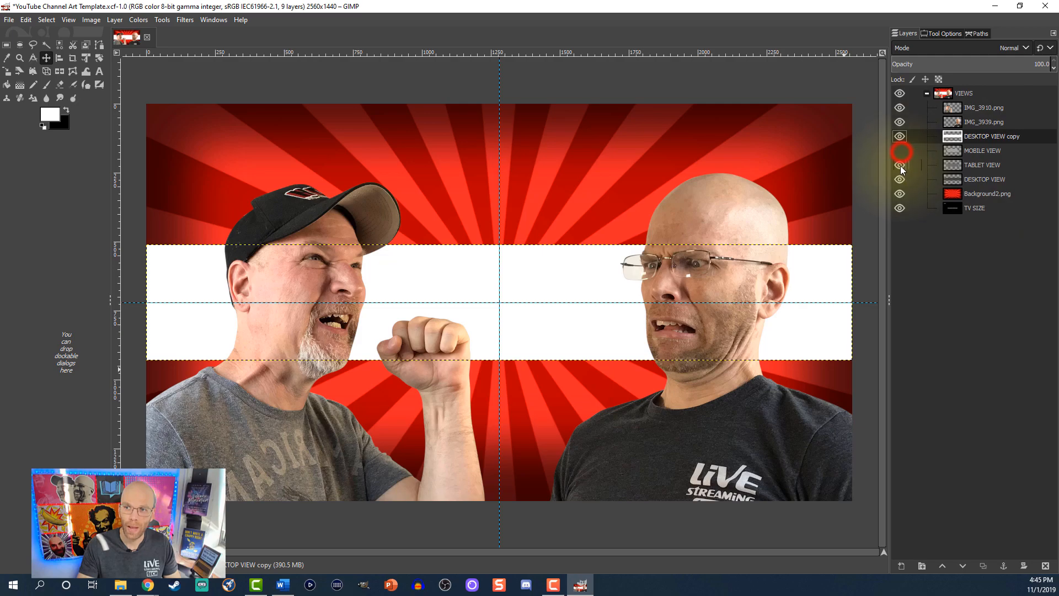
{"action": "left_click", "coordinate": [899, 178]}
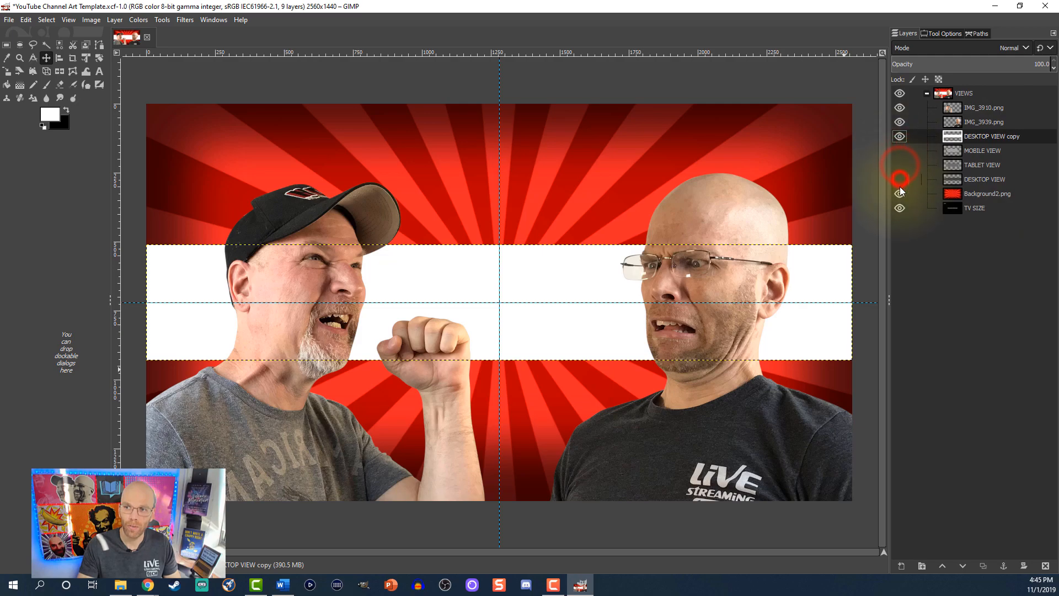
- Lower the DESKTOP VIEW copy layer's opacity to 28
{"action": "left_click", "coordinate": [1053, 70]}
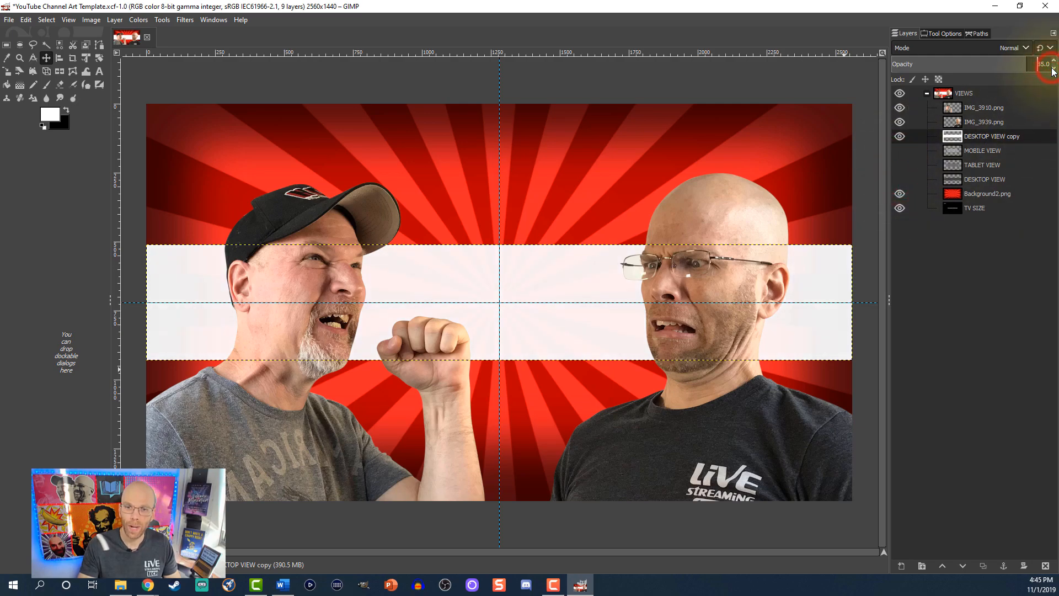
{"action": "left_click", "coordinate": [1053, 71]}
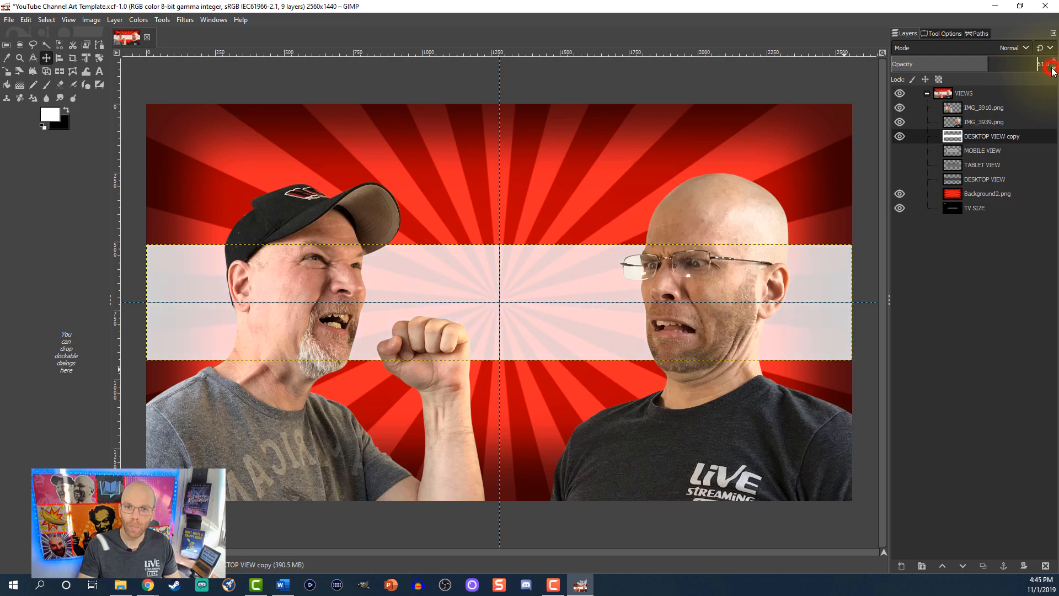
{"action": "left_click", "coordinate": [1054, 71]}
{"action": "left_click", "coordinate": [1054, 71]}
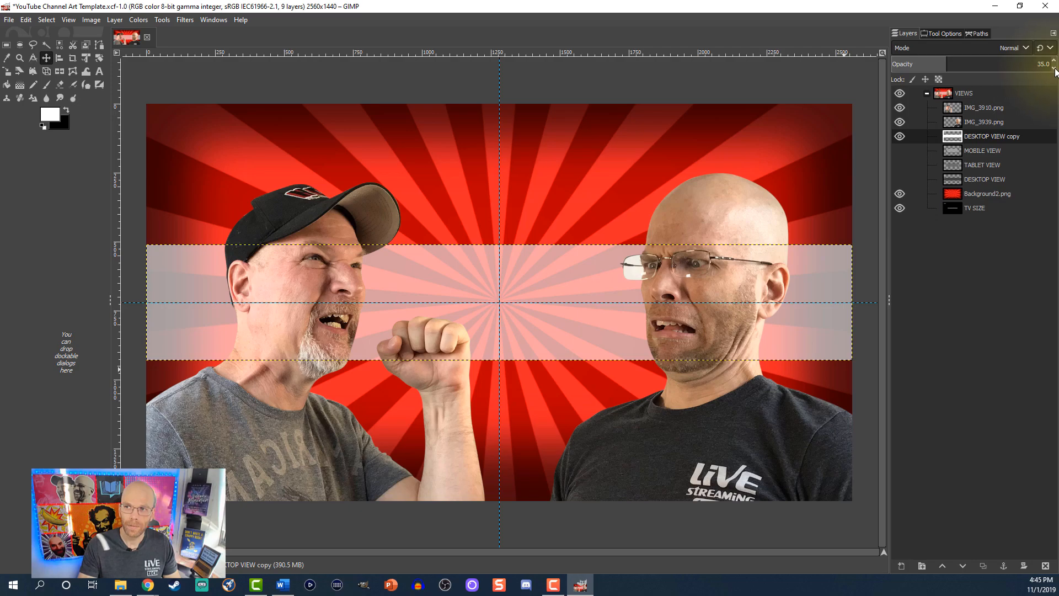
{"action": "left_click", "coordinate": [1054, 70]}
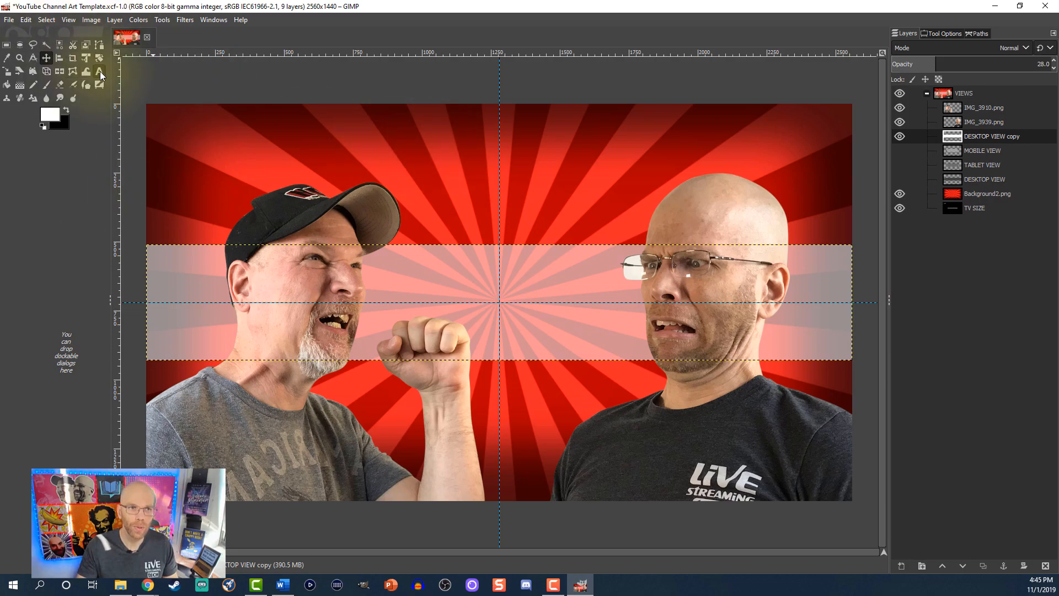
- Add the white text "Live Streaming Tech" in ChunkFive at 100 px to the band between the two figures
{"action": "left_click", "coordinate": [100, 71]}
{"action": "left_click_drag", "start_coordinate": [379, 266], "coordinate": [620, 320]}
{"action": "left_click", "coordinate": [466, 285]}
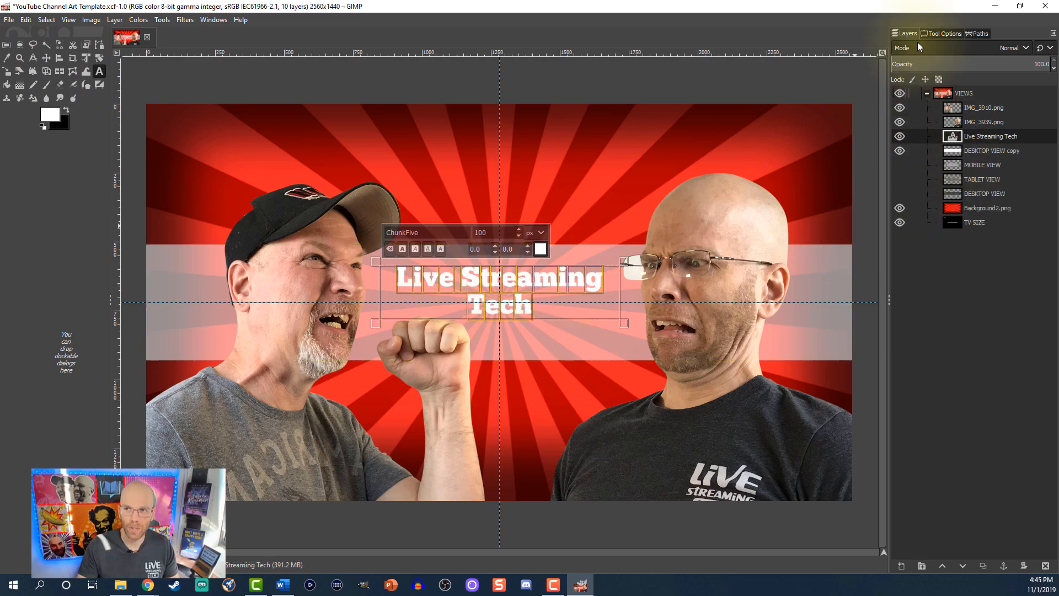
- Make the title's text box dynamic so it runs on one line, and reduce its font size to 86 px
{"action": "left_click", "coordinate": [934, 33]}
{"action": "left_click", "coordinate": [925, 206]}
{"action": "left_click", "coordinate": [929, 222]}
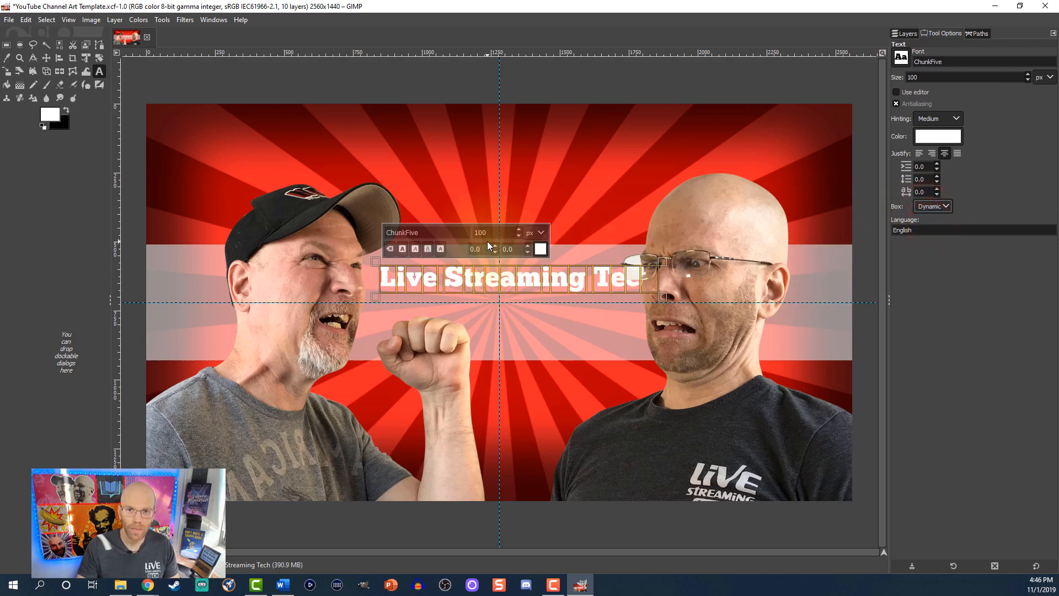
{"action": "left_click", "coordinate": [517, 236]}
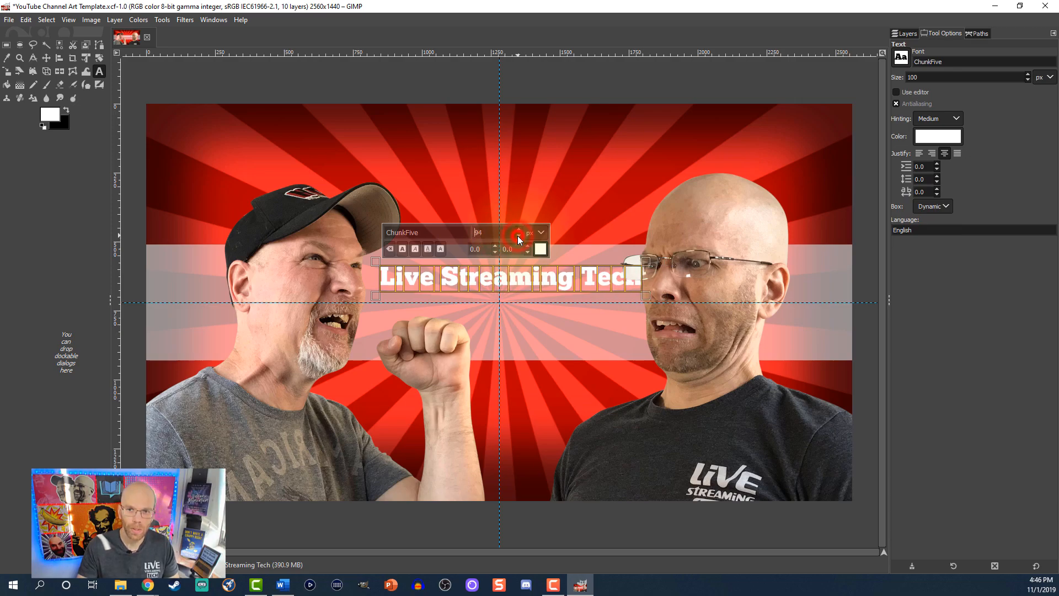
{"action": "left_click", "coordinate": [517, 236]}
{"action": "left_click", "coordinate": [517, 228]}
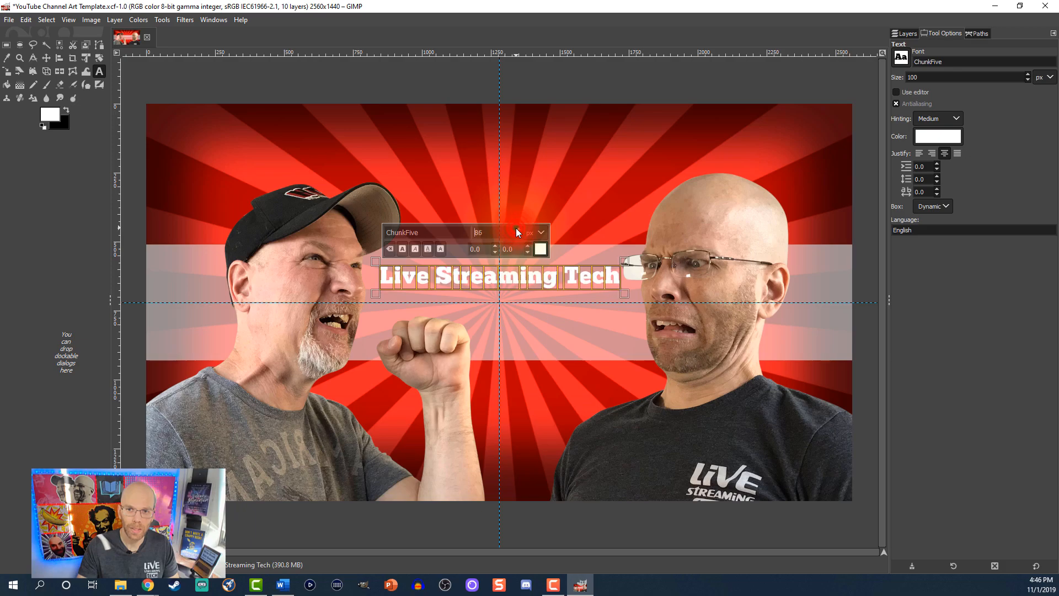
- Convert the Live Streaming Tech text layer's alpha to a selection and grow that selection
{"action": "left_click", "coordinate": [905, 33]}
{"action": "right_click", "coordinate": [953, 137]}
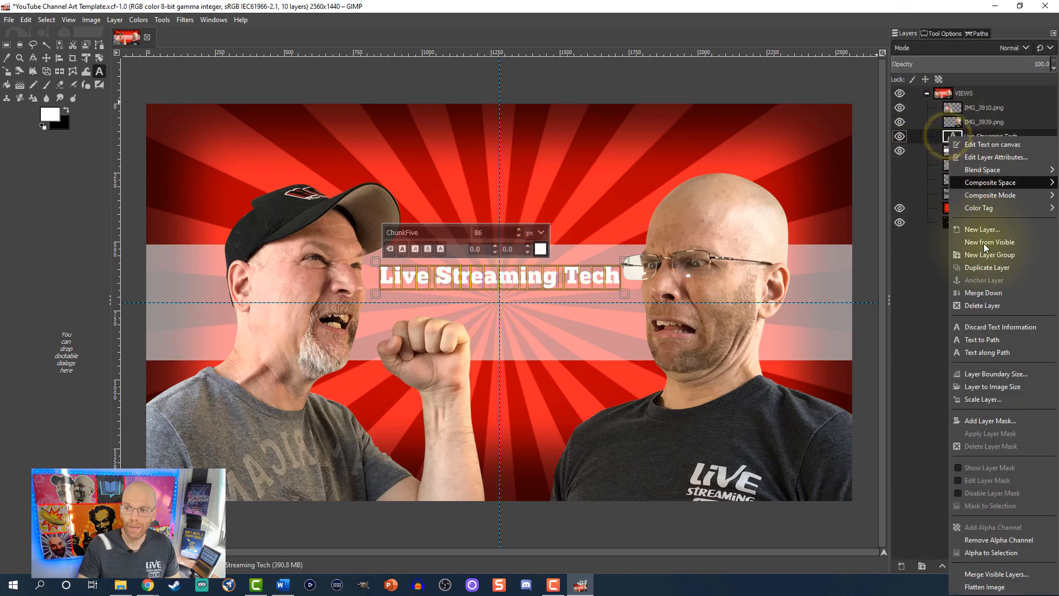
{"action": "left_click", "coordinate": [990, 553]}
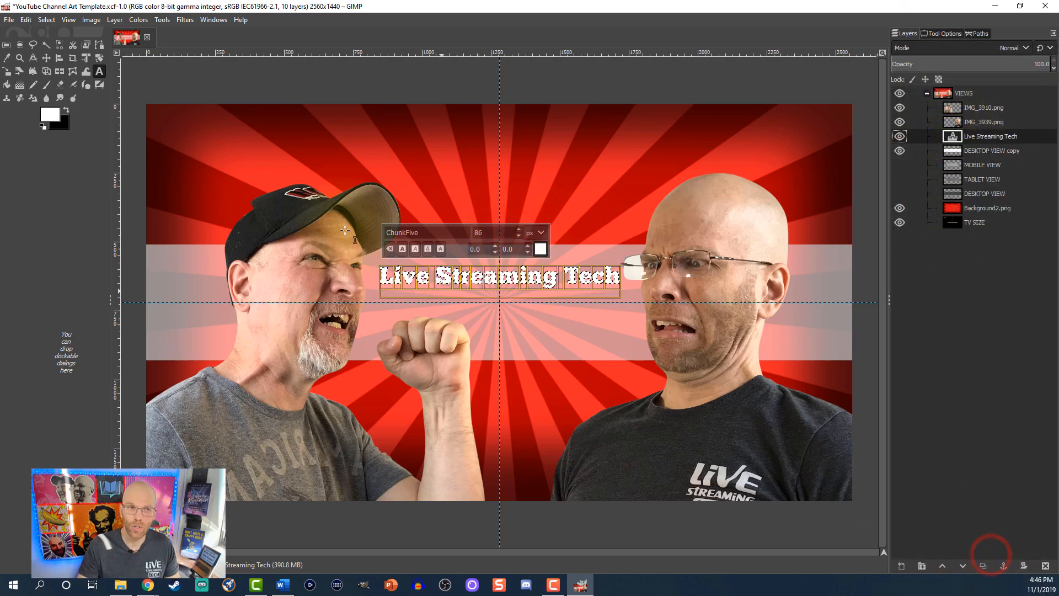
{"action": "left_click", "coordinate": [46, 20]}
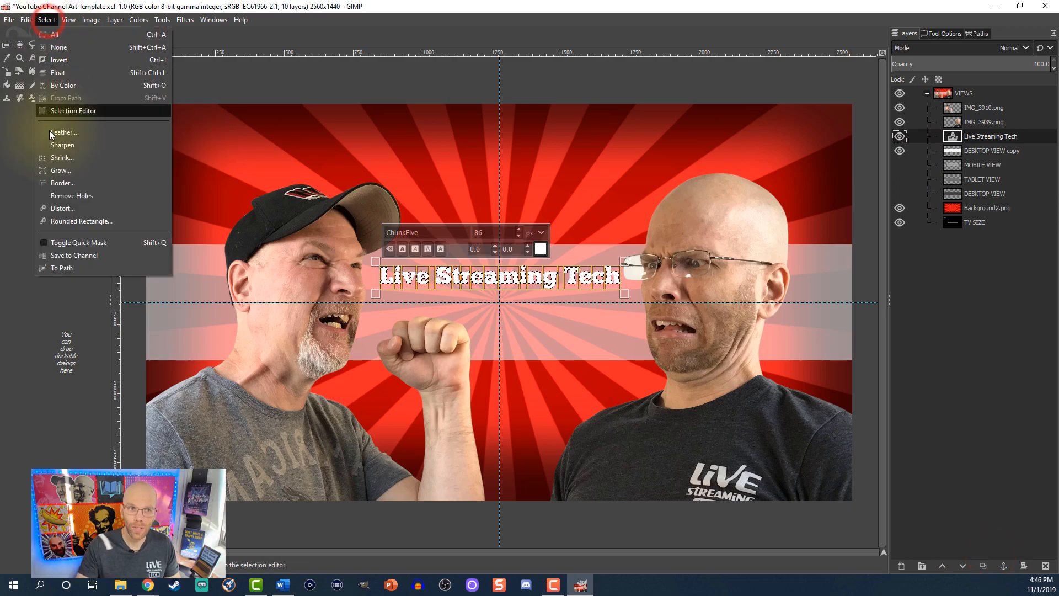
{"action": "left_click", "coordinate": [58, 171]}
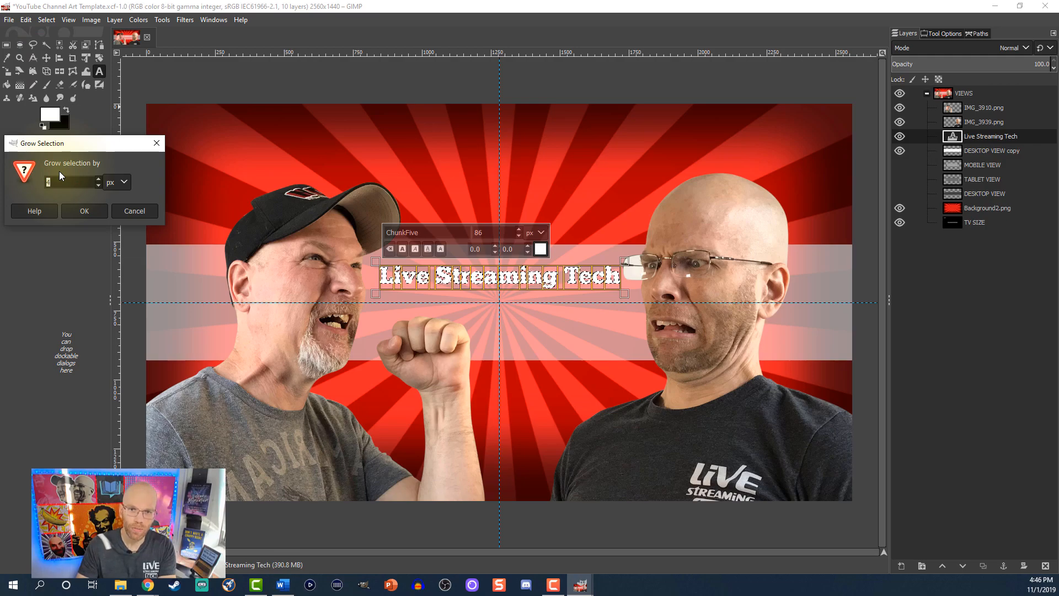
{"action": "key", "text": "Return"}
- Create a transparent layer directly beneath the text layer, fill the grown selection with black as an outline, and clear the selection
{"action": "scroll", "coordinate": [440, 331], "scroll_direction": "up", "scroll_amount": 2}
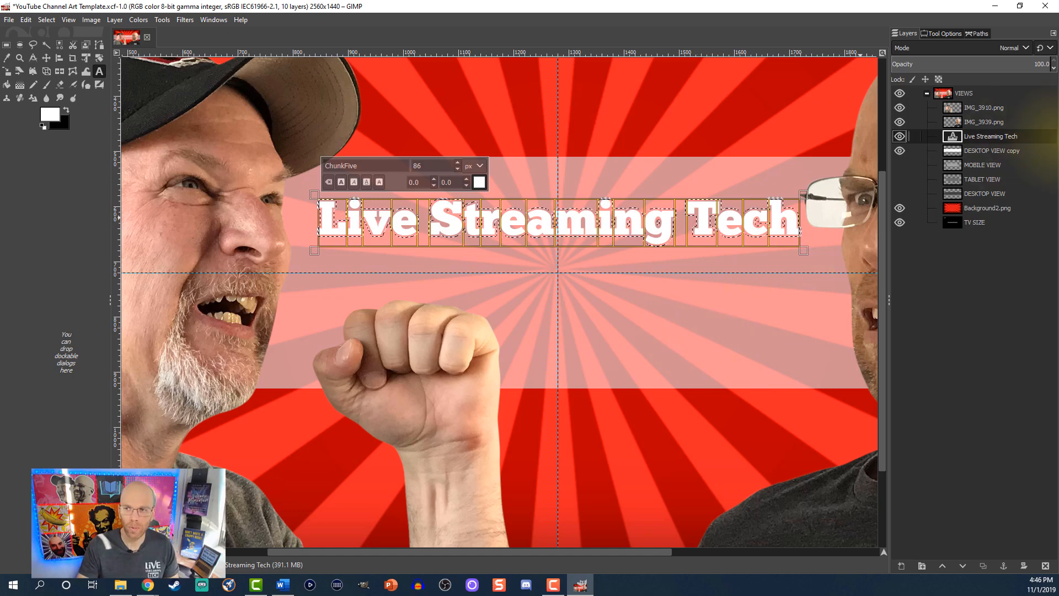
{"action": "left_click", "coordinate": [950, 156]}
{"action": "left_click", "coordinate": [902, 565]}
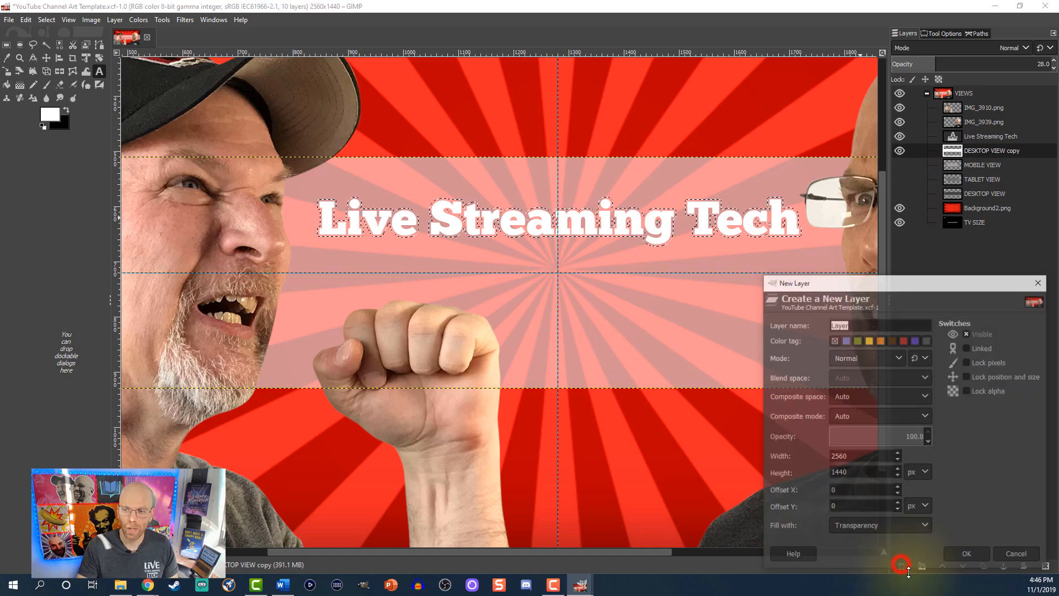
{"action": "left_click", "coordinate": [960, 554]}
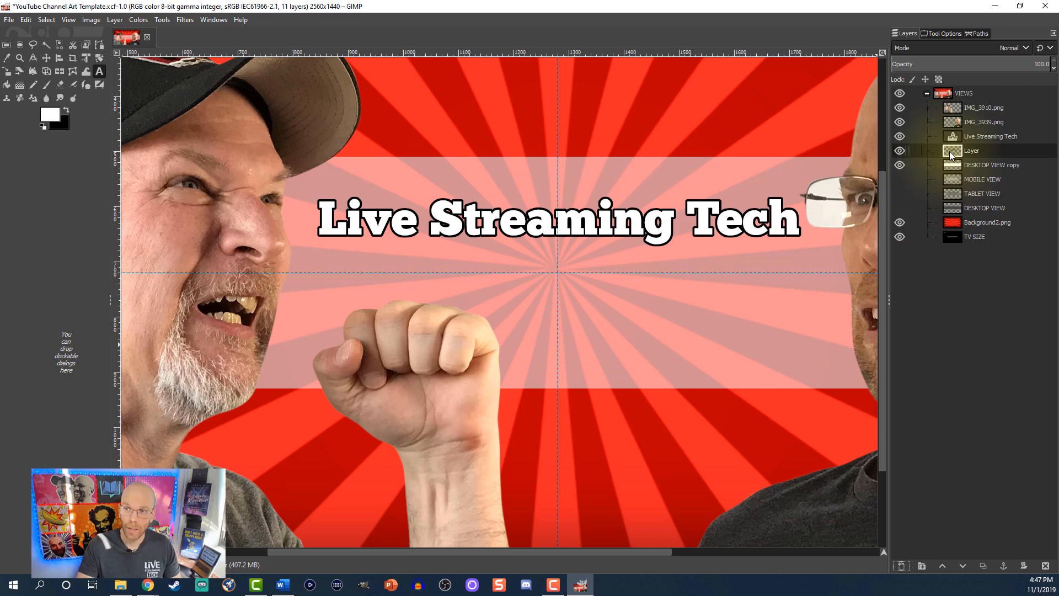
- Duplicate the black outline layer, select the original, and hide the text layer and the outline copy
{"action": "left_click", "coordinate": [983, 565]}
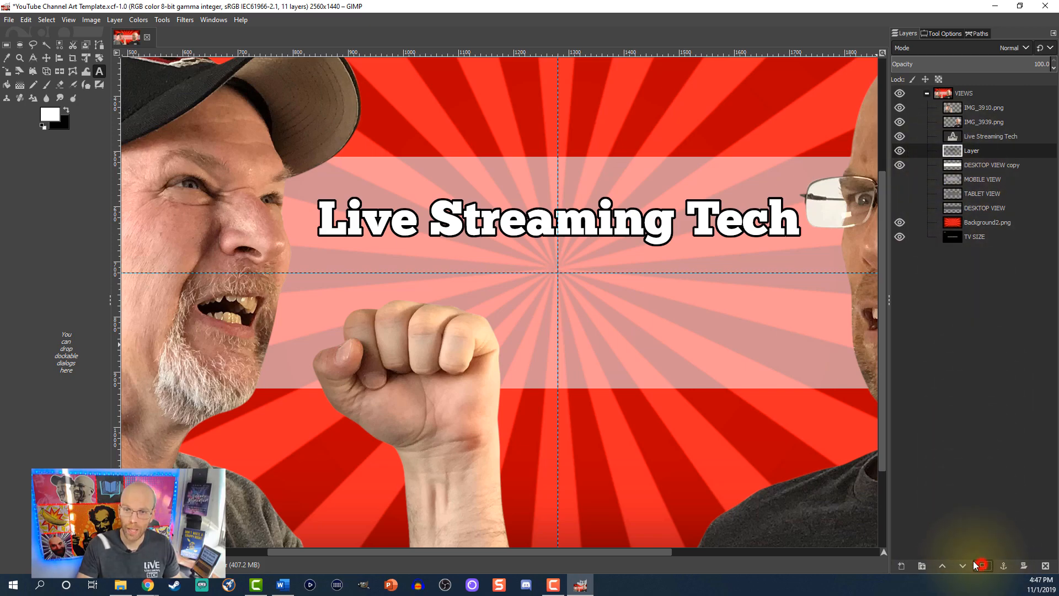
{"action": "left_click", "coordinate": [955, 171]}
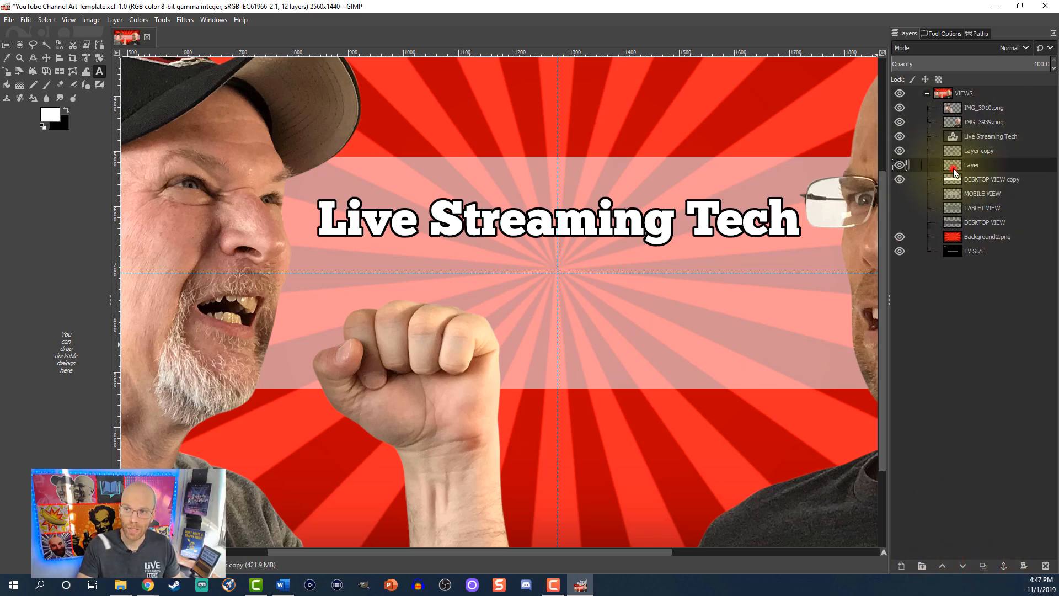
{"action": "left_click", "coordinate": [900, 136]}
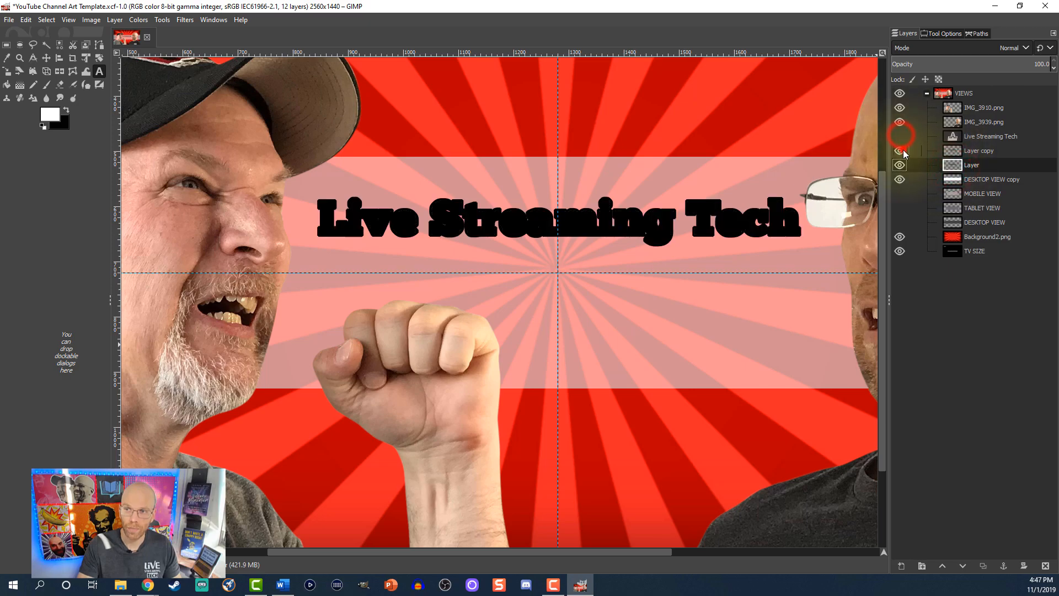
{"action": "left_click", "coordinate": [902, 151]}
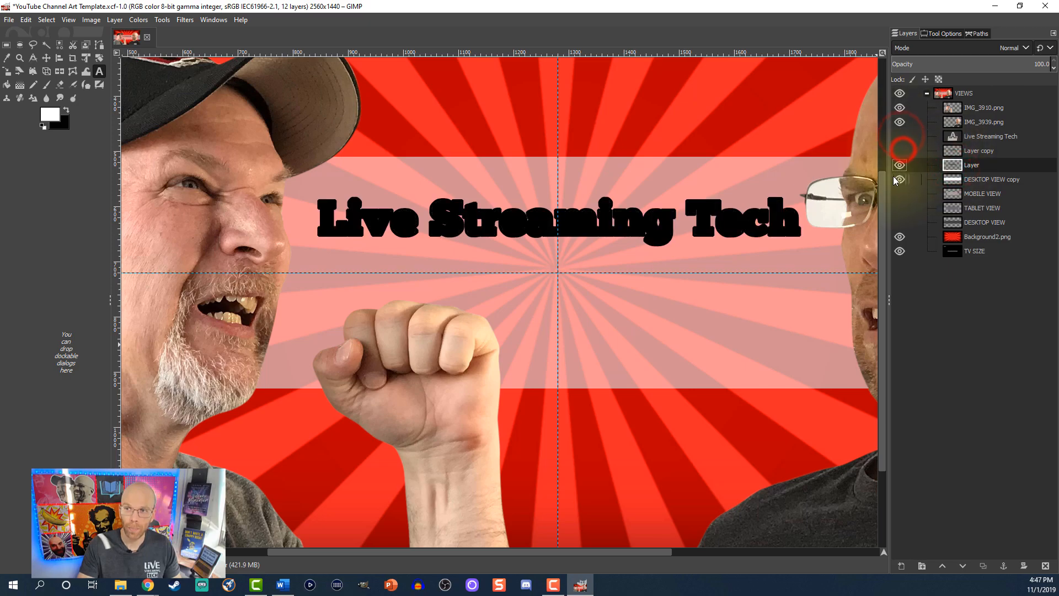
- Move the original outline layer about 8 px right and 6 px down as a shadow, and show the text and outline copy again
{"action": "left_click", "coordinate": [47, 57]}
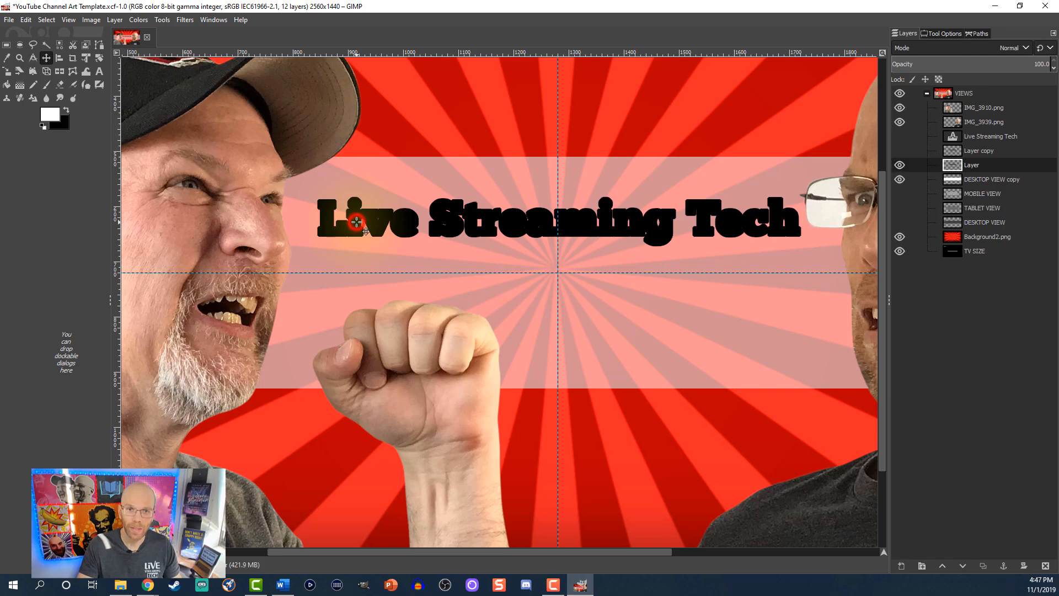
{"action": "scroll", "coordinate": [357, 221], "scroll_direction": "down", "scroll_amount": 1}
{"action": "scroll", "coordinate": [356, 222], "scroll_direction": "down", "scroll_amount": 1}
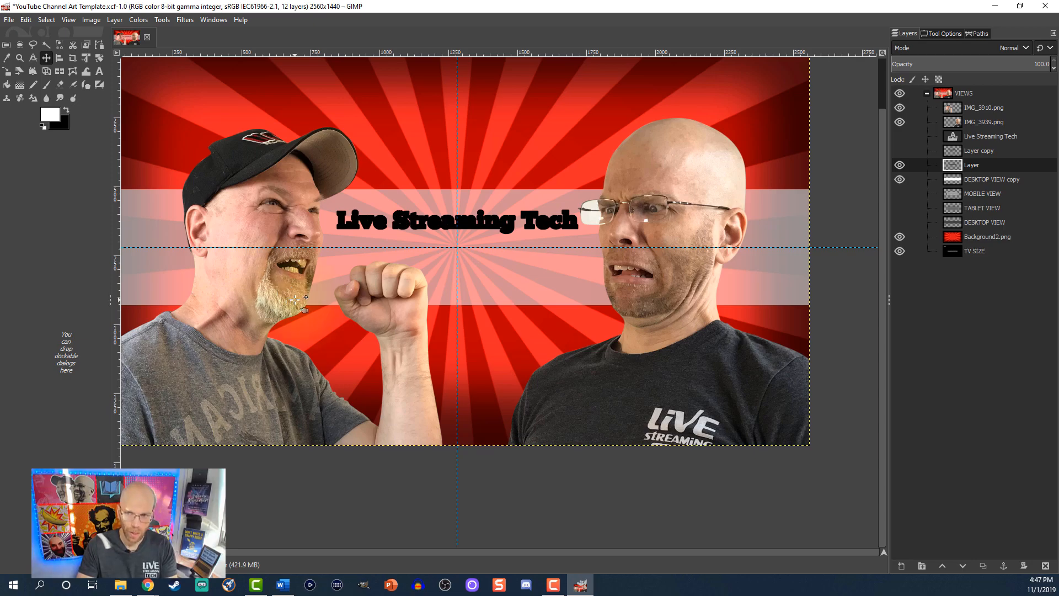
{"action": "key", "text": "Right"}
{"action": "key", "text": "Right"}
{"action": "key", "text": "Right"}
{"action": "key", "text": "Right"}
{"action": "key", "text": "Right"}
{"action": "key", "text": "Right"}
{"action": "key", "text": "Right"}
{"action": "key", "text": "Right"}
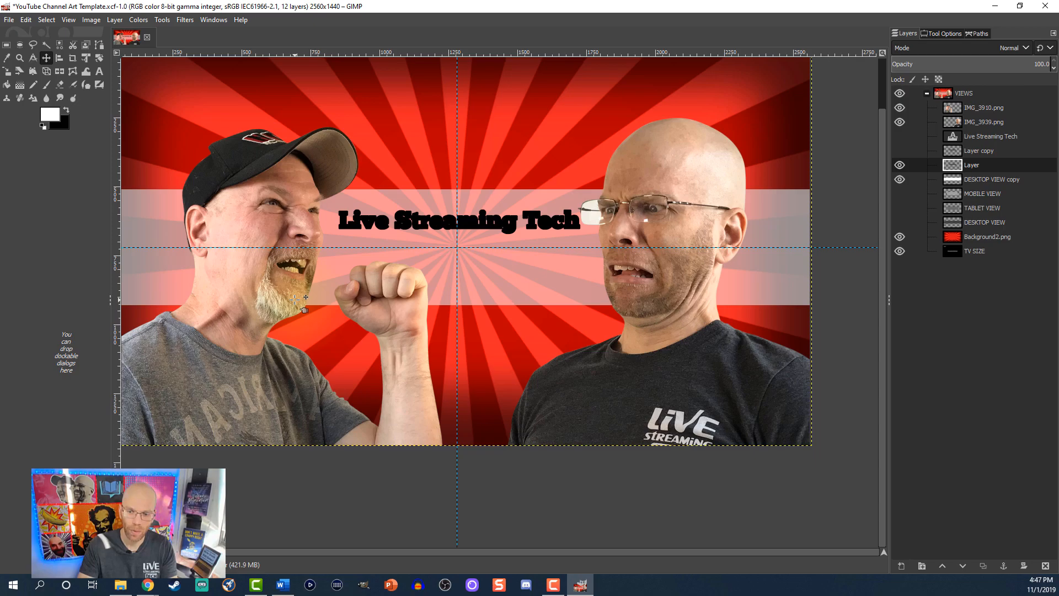
{"action": "key", "text": "Down"}
{"action": "key", "text": "Down"}
{"action": "key", "text": "Down"}
{"action": "key", "text": "Down"}
{"action": "key", "text": "Down"}
{"action": "key", "text": "Down"}
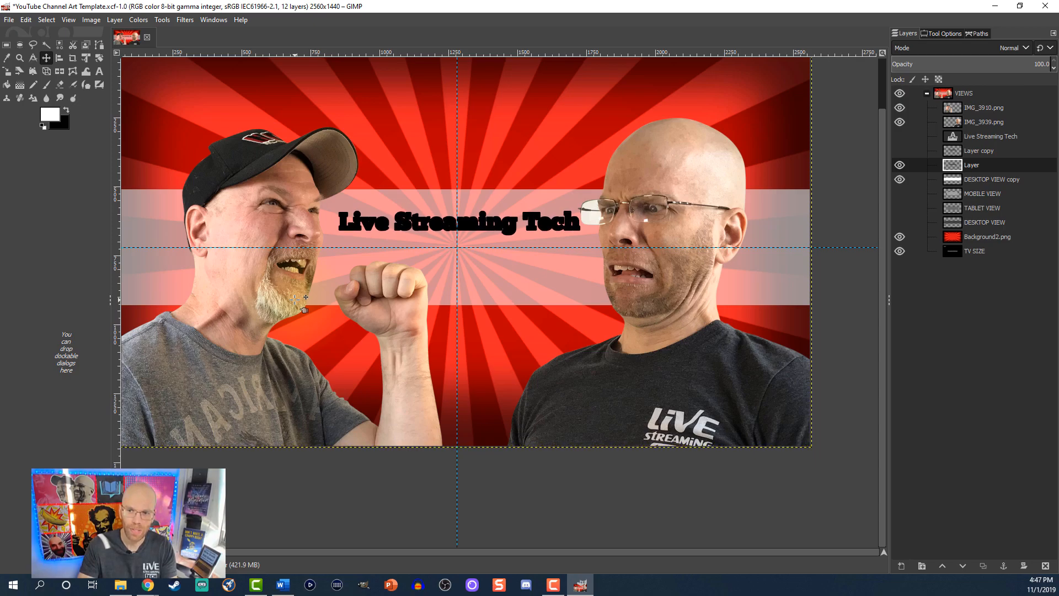
{"action": "left_click", "coordinate": [900, 150]}
{"action": "left_click", "coordinate": [901, 136]}
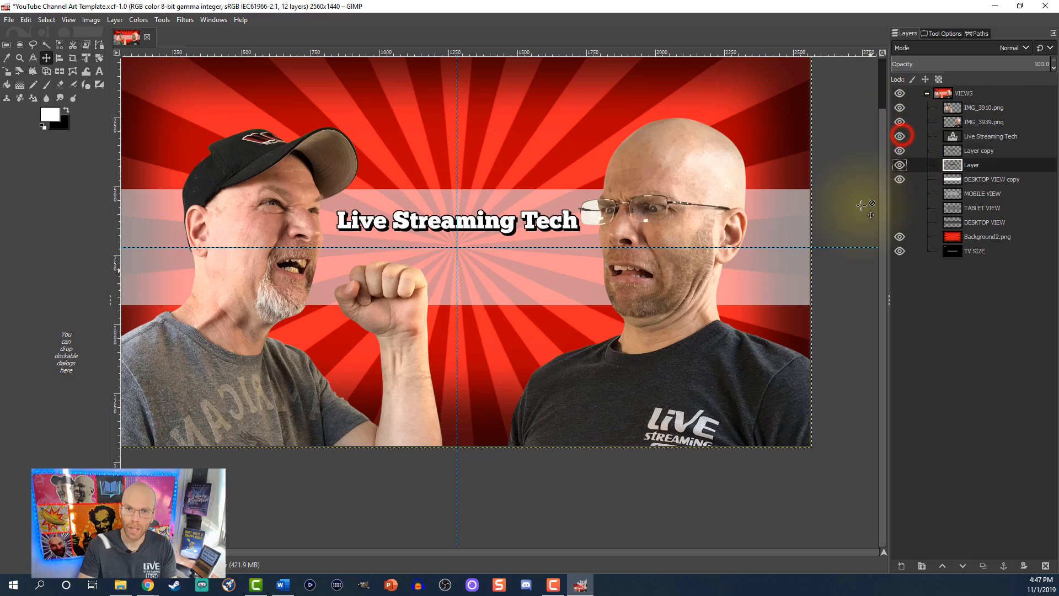
- Tighten the shadow under the title by nudging its layer about 3 px up and 2 px left
{"action": "scroll", "coordinate": [640, 349], "scroll_direction": "up", "scroll_amount": 3}
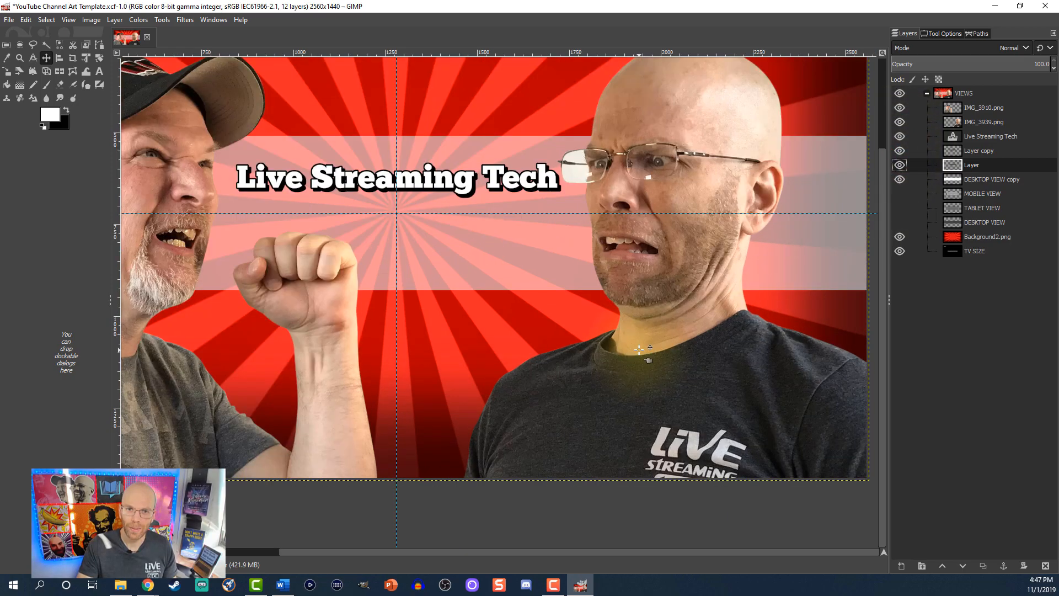
{"action": "left_click_drag", "start_coordinate": [429, 552], "coordinate": [347, 550]}
{"action": "scroll", "coordinate": [515, 343], "scroll_direction": "up", "scroll_amount": 5}
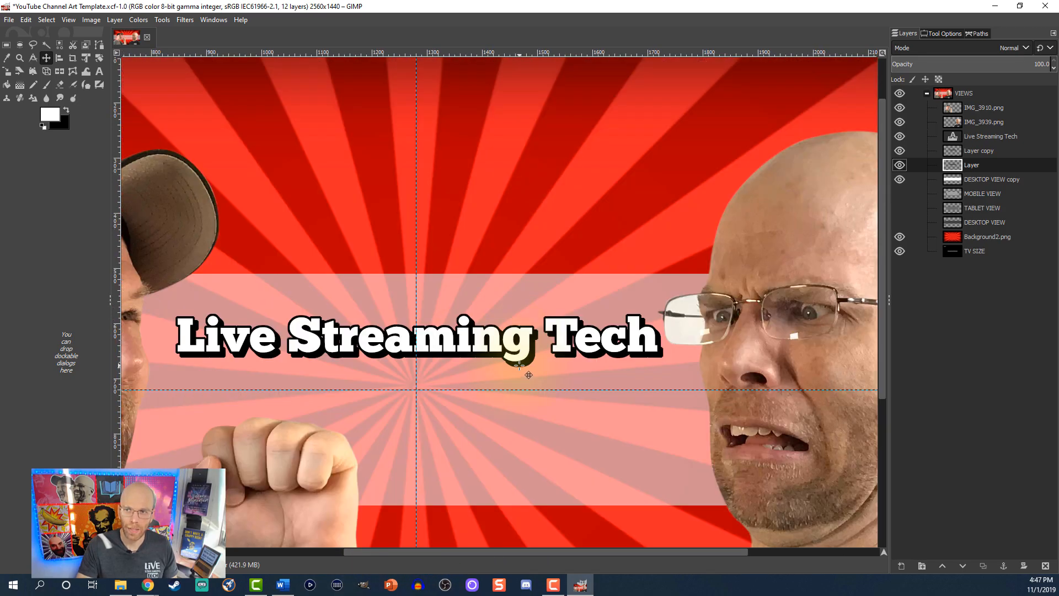
{"action": "left_click", "coordinate": [520, 365]}
{"action": "key", "text": "Up"}
{"action": "key", "text": "Up"}
{"action": "key", "text": "Left"}
{"action": "key", "text": "Left"}
{"action": "key", "text": "Up"}
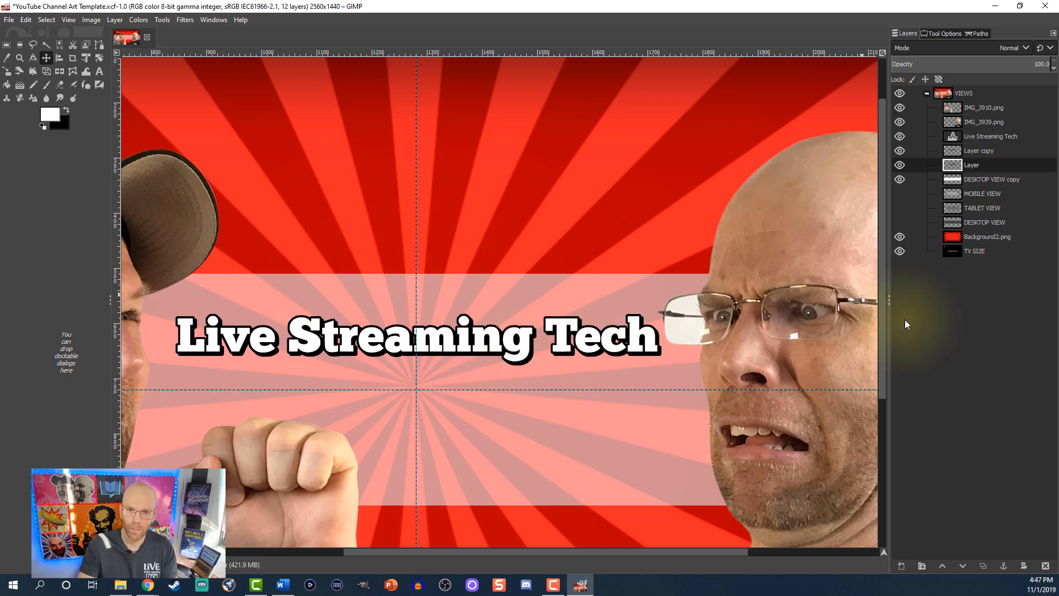
- Duplicate the title's shadow layer and apply a Gaussian Blur with a size of 15 in X and Y to the original
{"action": "left_click", "coordinate": [979, 566]}
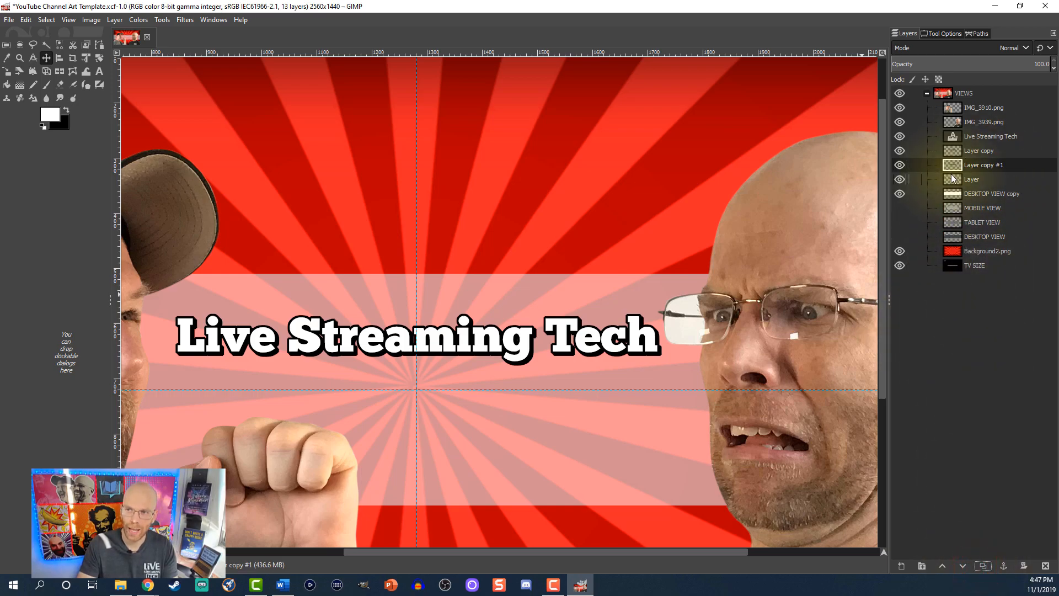
{"action": "left_click", "coordinate": [953, 179]}
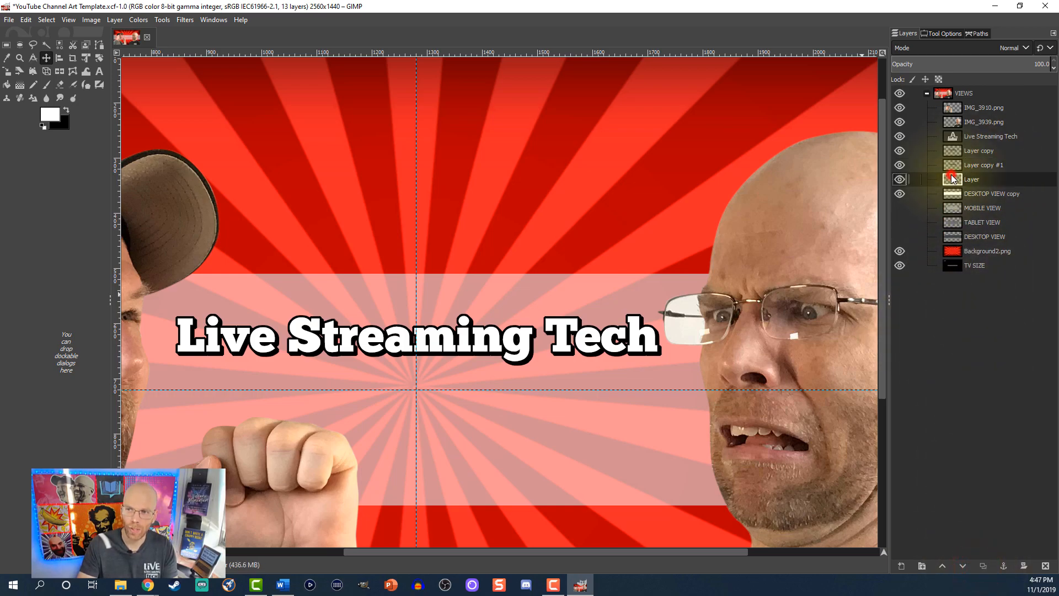
{"action": "left_click", "coordinate": [190, 22]}
{"action": "mouse_move", "coordinate": [287, 81]}
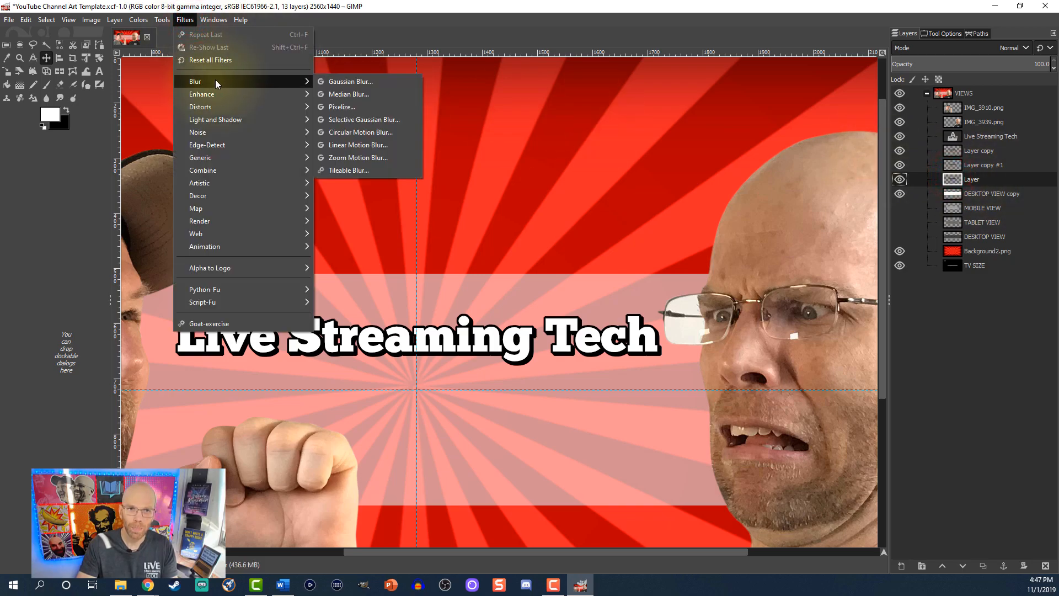
{"action": "left_click", "coordinate": [347, 83]}
{"action": "left_click", "coordinate": [199, 97]}
{"action": "double_click", "coordinate": [199, 98]}
{"action": "type", "text": "15"}
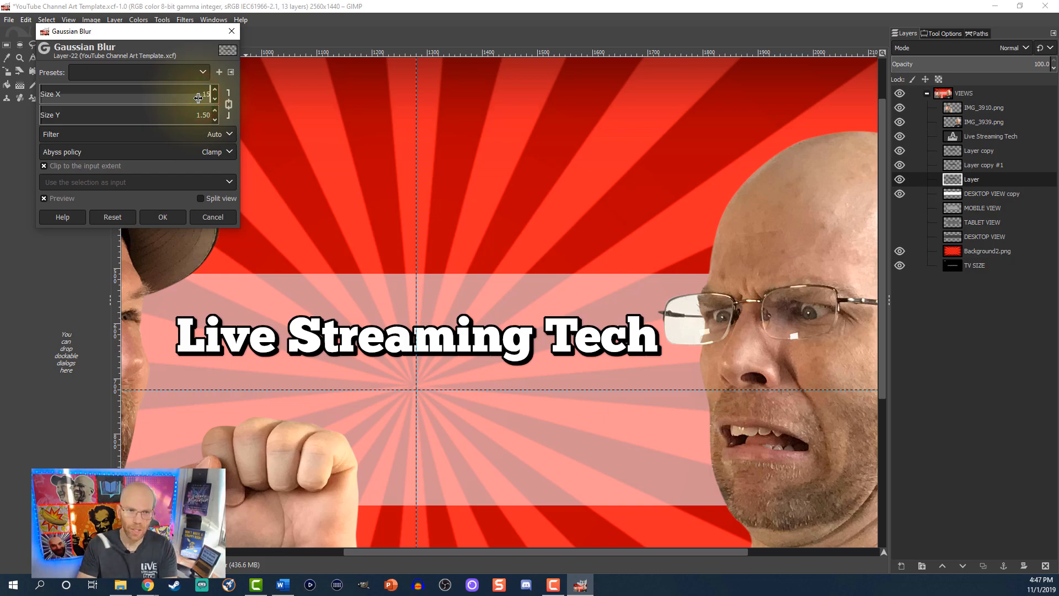
{"action": "key", "text": "Return"}
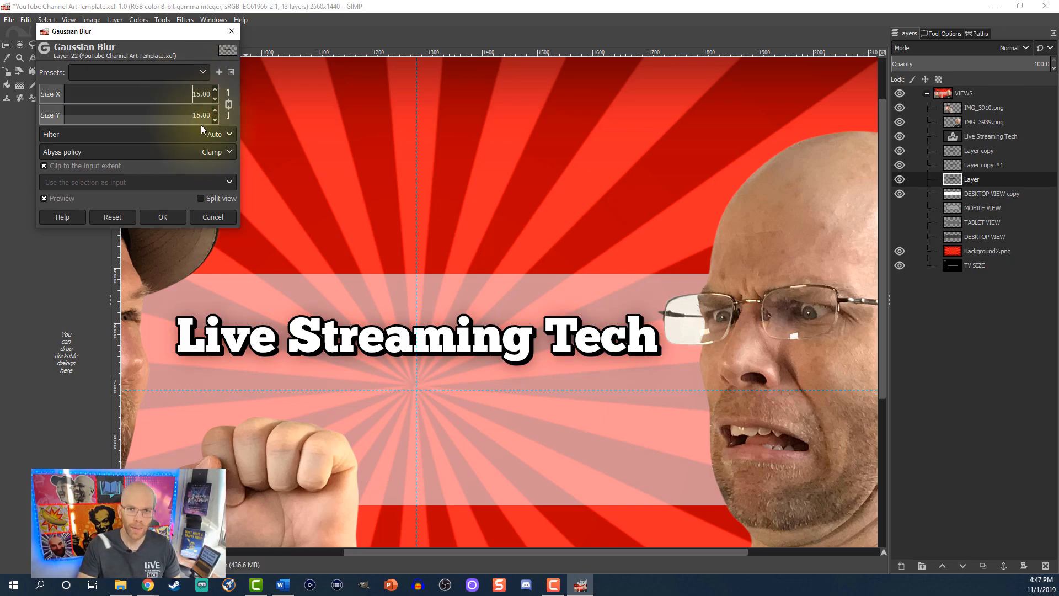
{"action": "left_click", "coordinate": [163, 216]}
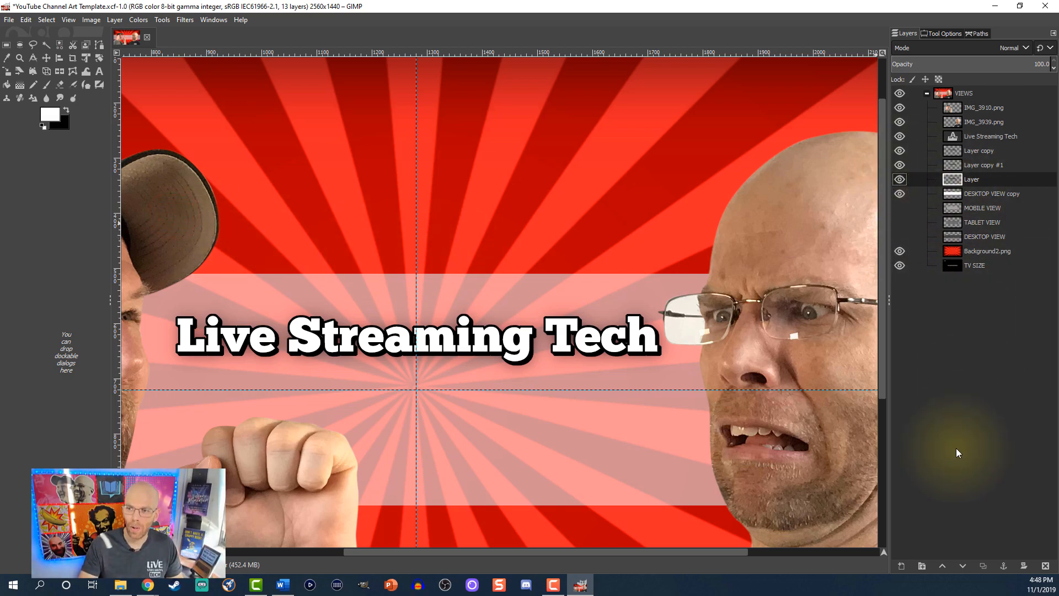
- Strengthen the blurred shadow by duplicating its layer and merging the copy down, doing this twice
{"action": "left_click", "coordinate": [983, 566]}
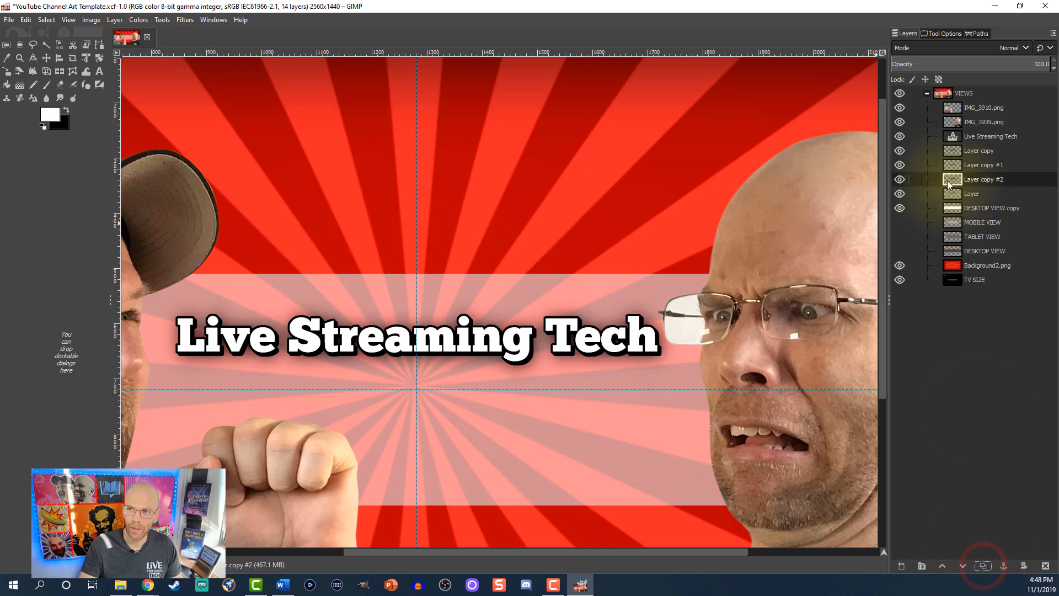
{"action": "right_click", "coordinate": [948, 183]}
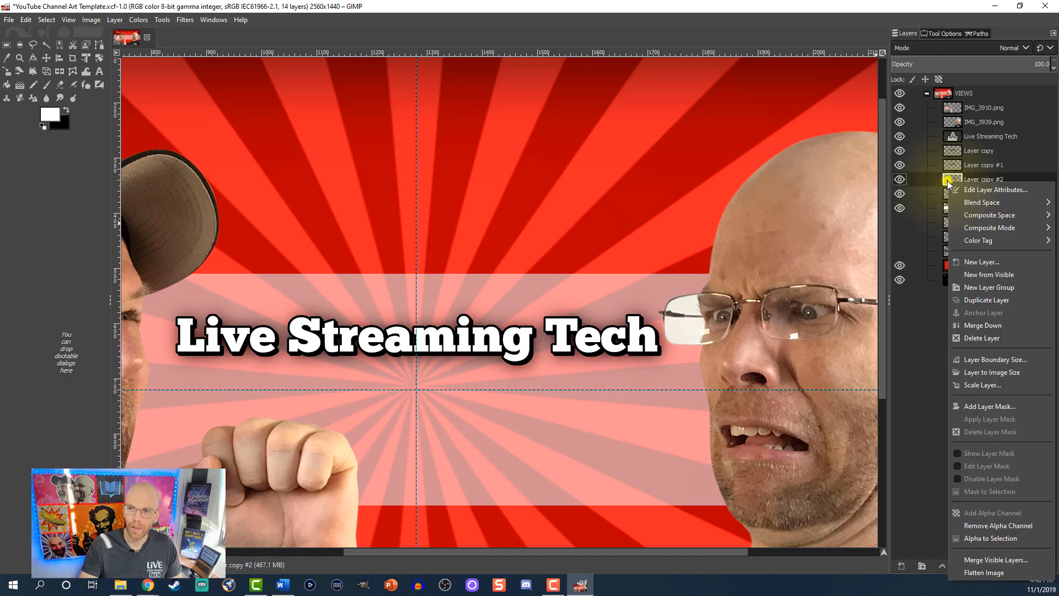
{"action": "left_click", "coordinate": [975, 329]}
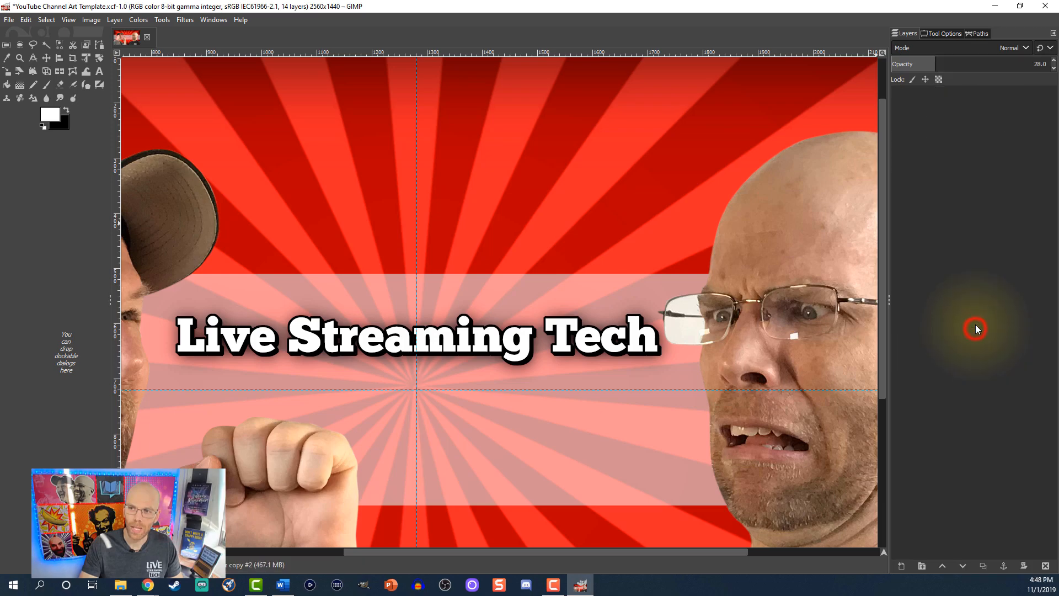
{"action": "left_click", "coordinate": [983, 565]}
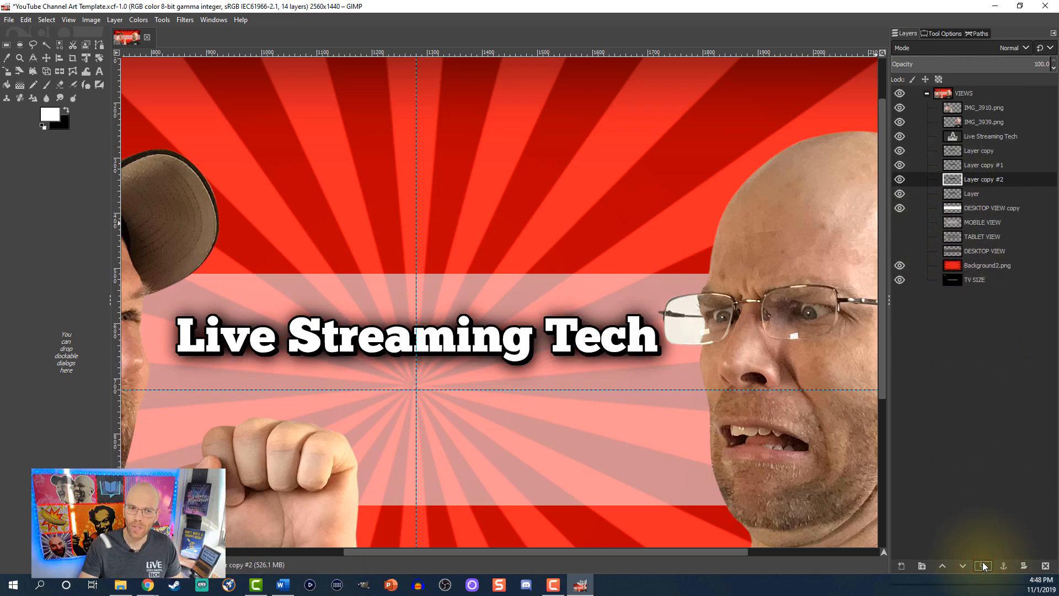
{"action": "scroll", "coordinate": [772, 446], "scroll_direction": "down", "scroll_amount": 2}
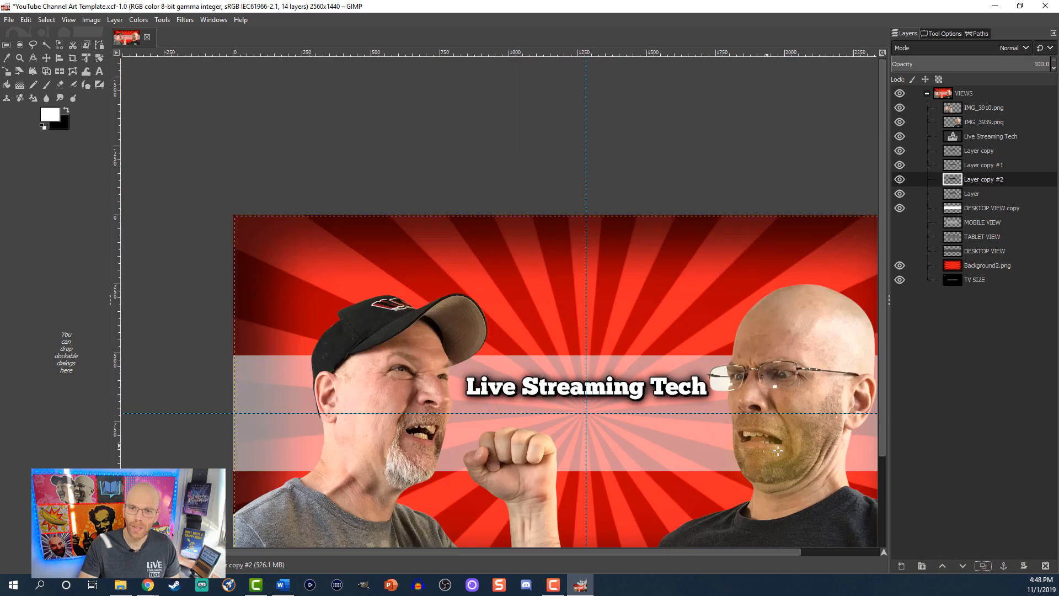
{"action": "scroll", "coordinate": [754, 455], "scroll_direction": "up", "scroll_amount": 2}
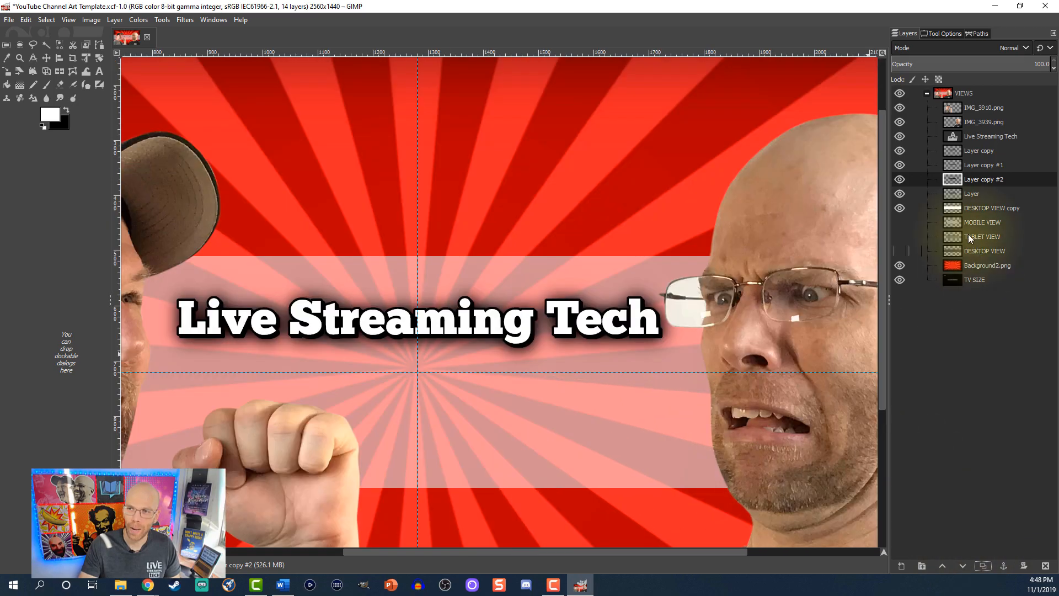
{"action": "right_click", "coordinate": [948, 181]}
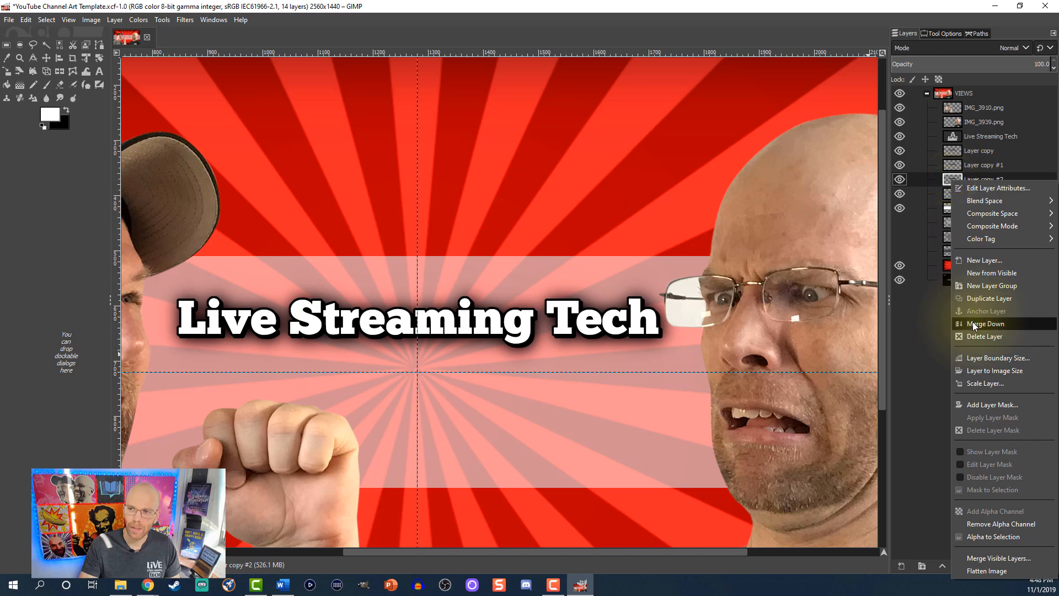
{"action": "left_click", "coordinate": [972, 324]}
- Rename the blurred shadow layer as Shadow and the sharp shadow layer above it as Hard shadow
{"action": "double_click", "coordinate": [971, 181]}
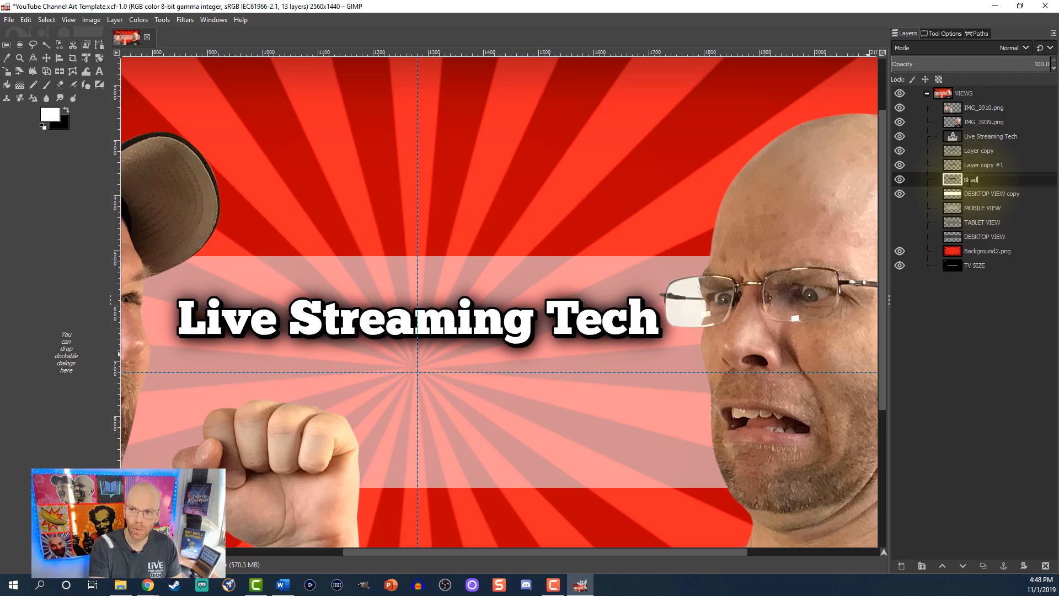
{"action": "type", "text": "Shadow"}
{"action": "key", "text": "Return"}
{"action": "double_click", "coordinate": [986, 165]}
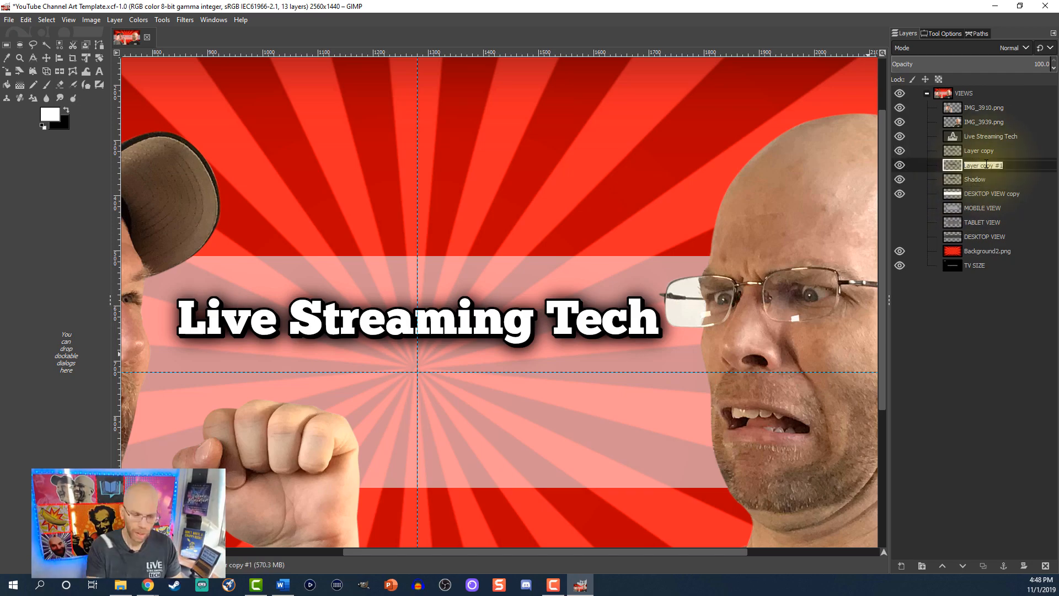
{"action": "type", "text": "S"}
{"action": "type", "text": "ard shadow"}
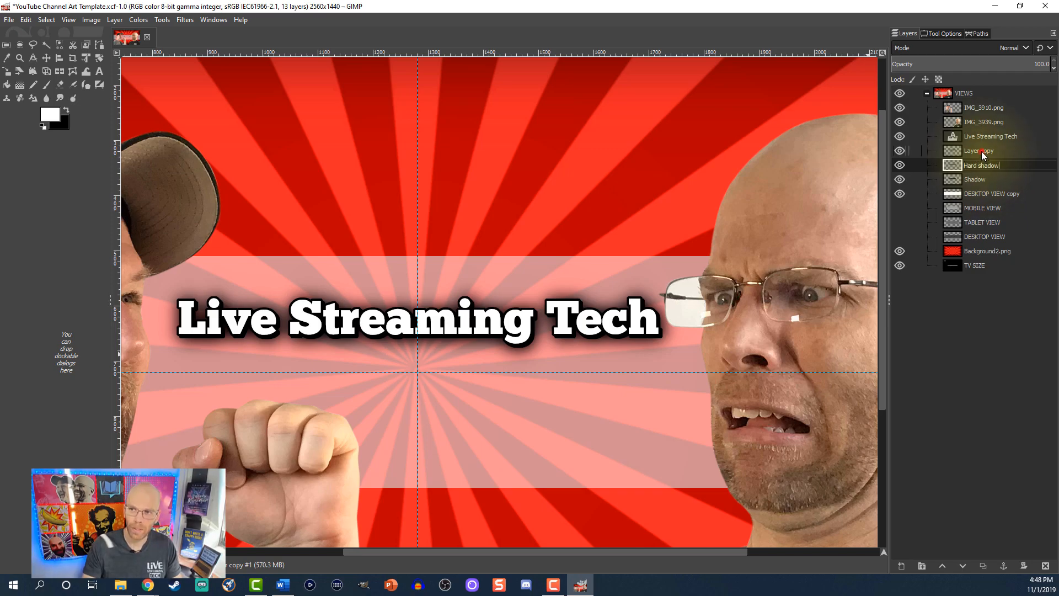
- Rename the black layer directly beneath the title text as outline
{"action": "left_click", "coordinate": [979, 153]}
{"action": "double_click", "coordinate": [979, 153]}
{"action": "type", "text": "uot"}
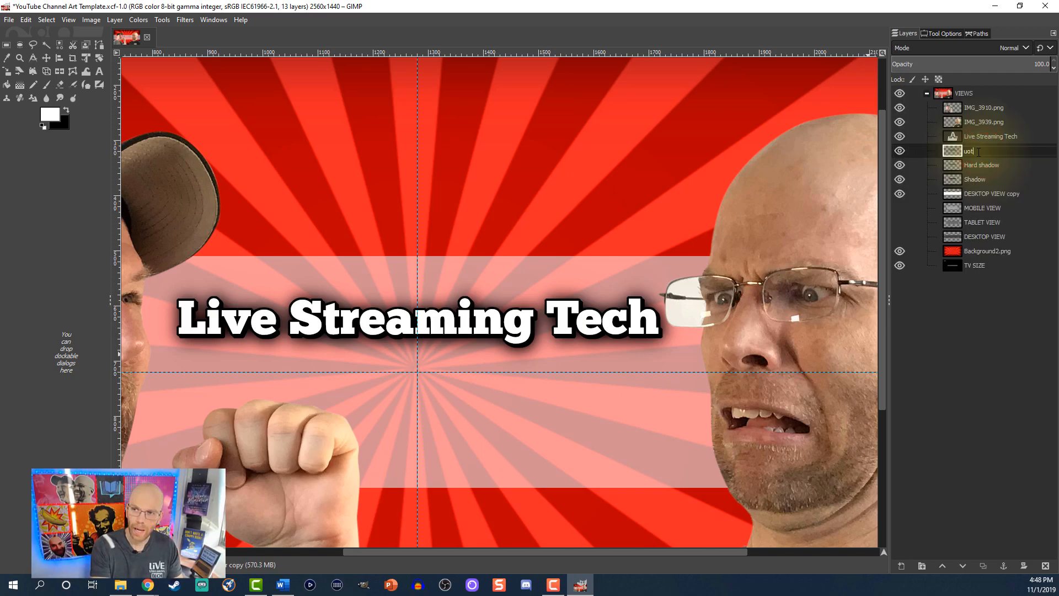
{"action": "type", "text": "line"}
{"action": "key", "text": "Return"}
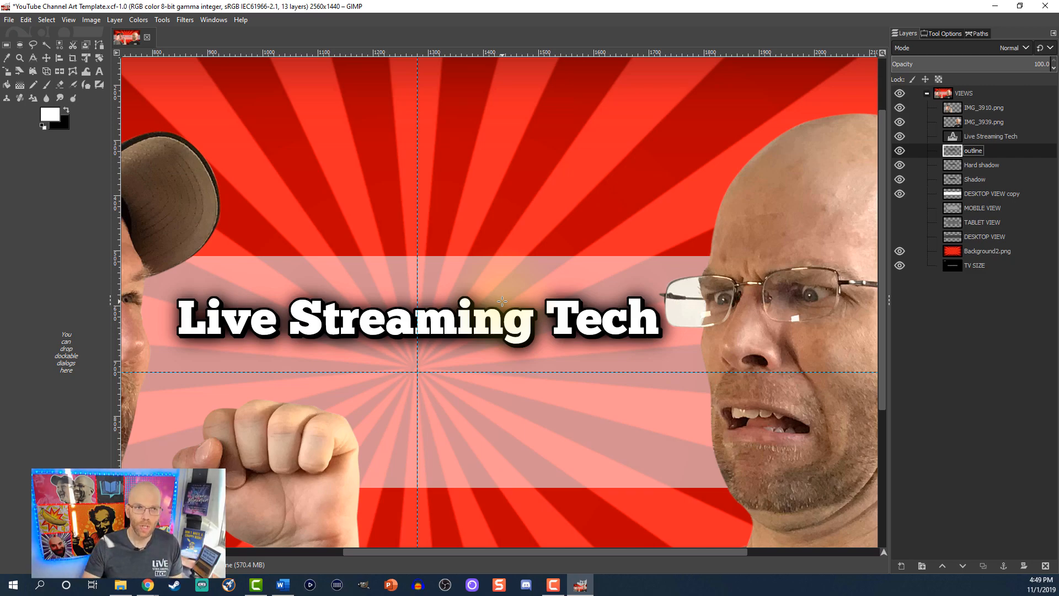
- Add the tagline "Learn how to live stream online." beneath the title and set its text box to Dynamic
{"action": "left_click", "coordinate": [99, 72]}
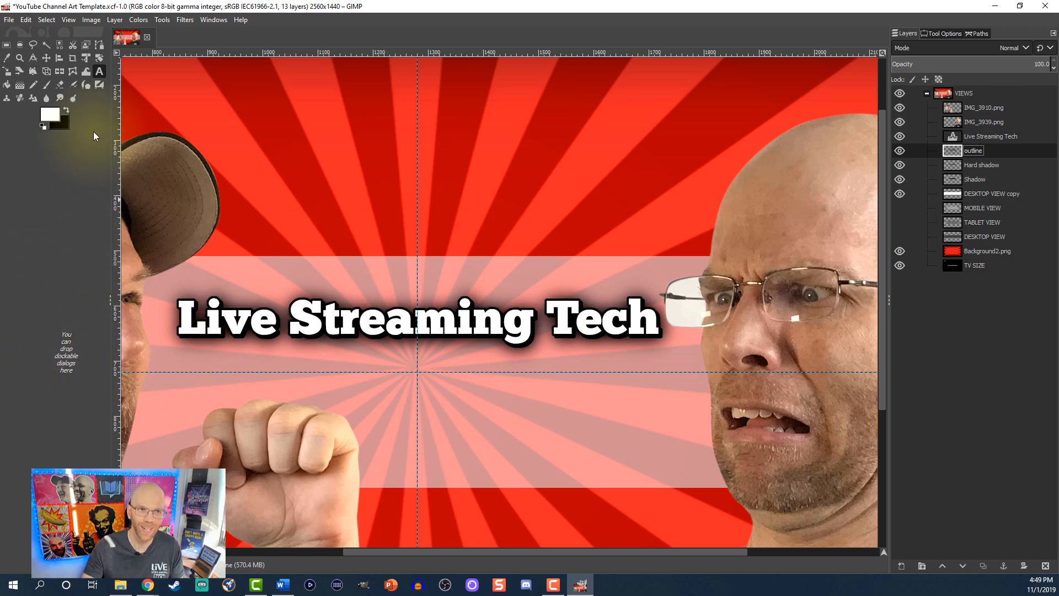
{"action": "left_click", "coordinate": [98, 69]}
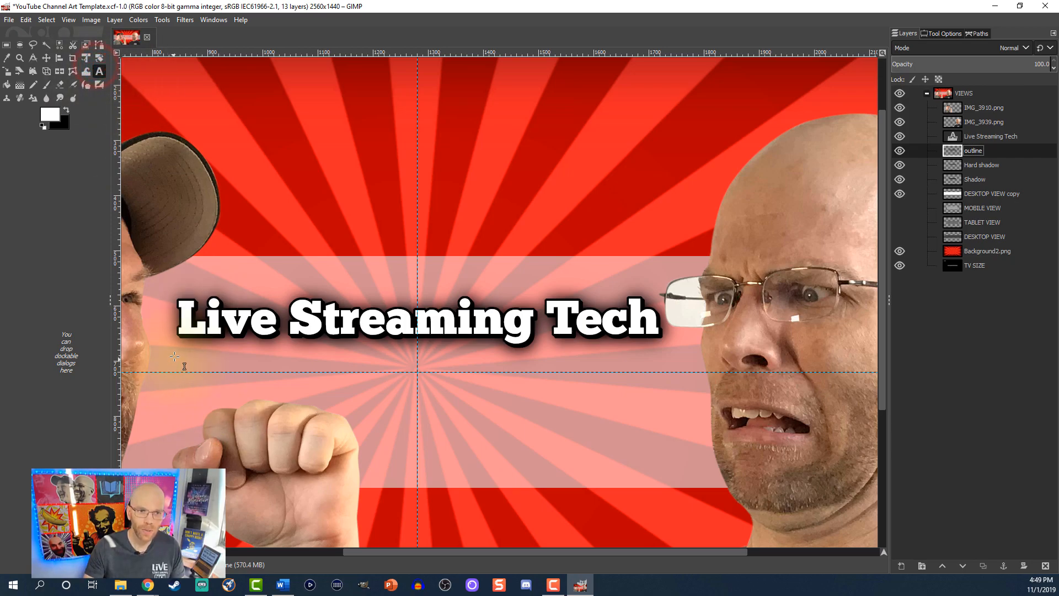
{"action": "left_click_drag", "start_coordinate": [175, 346], "coordinate": [675, 389]}
{"action": "left_click", "coordinate": [598, 375]}
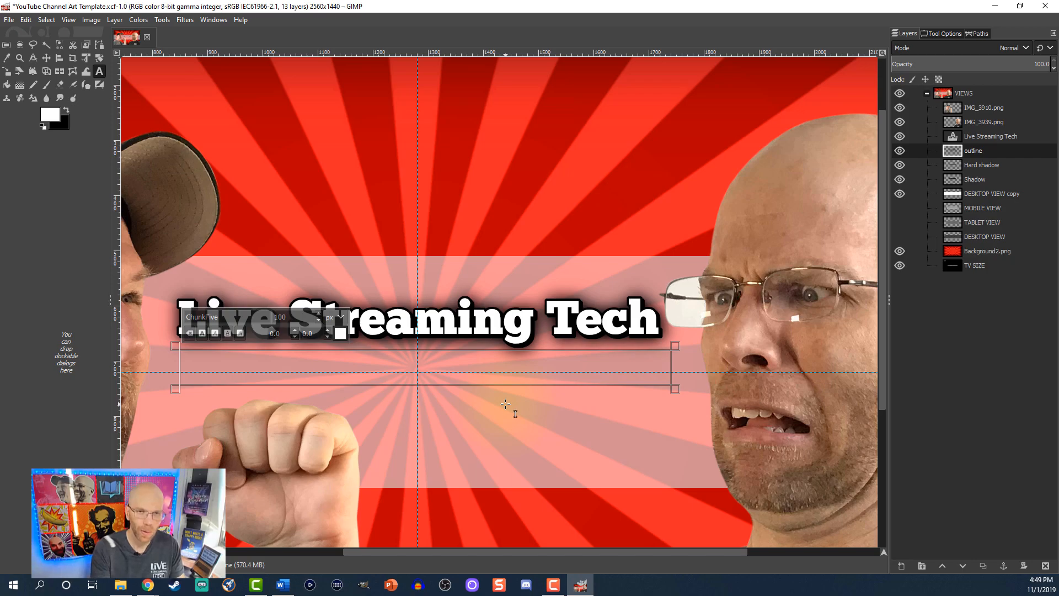
{"action": "key", "text": "ctrl+v"}
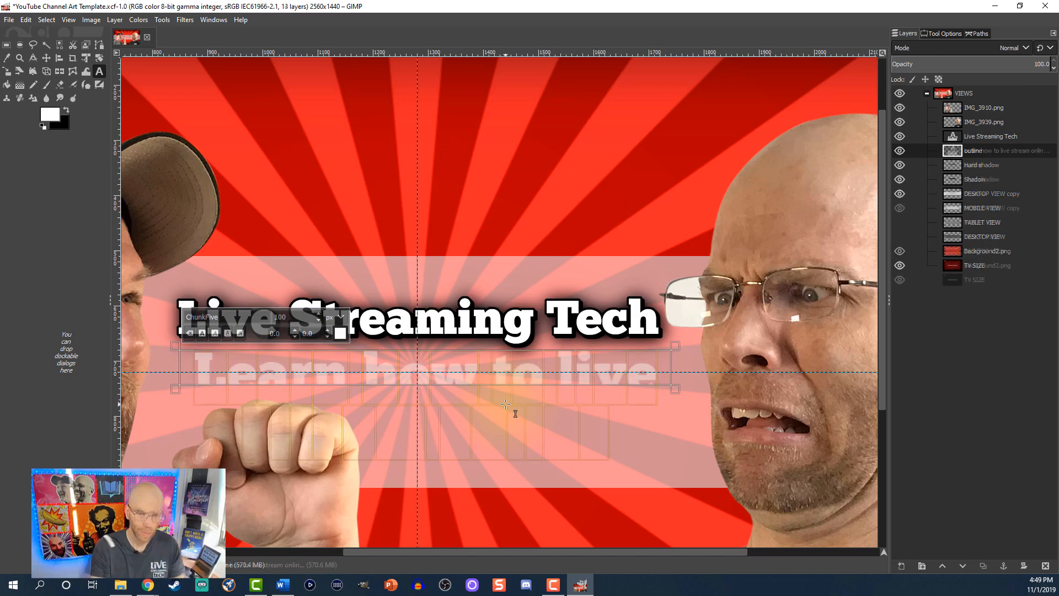
{"action": "left_click", "coordinate": [932, 34]}
{"action": "left_click", "coordinate": [923, 208]}
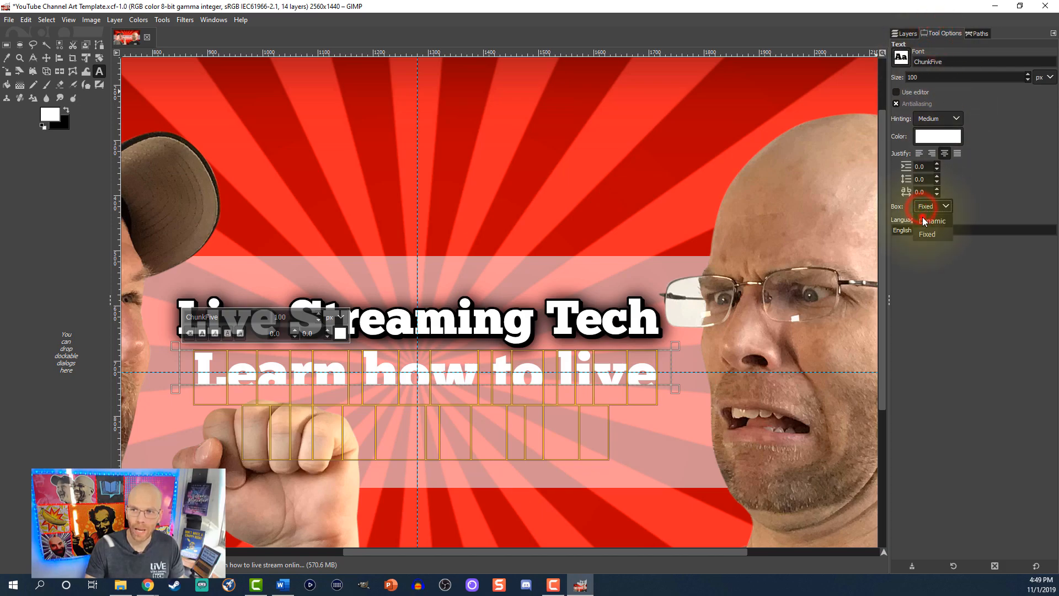
{"action": "left_click", "coordinate": [927, 220]}
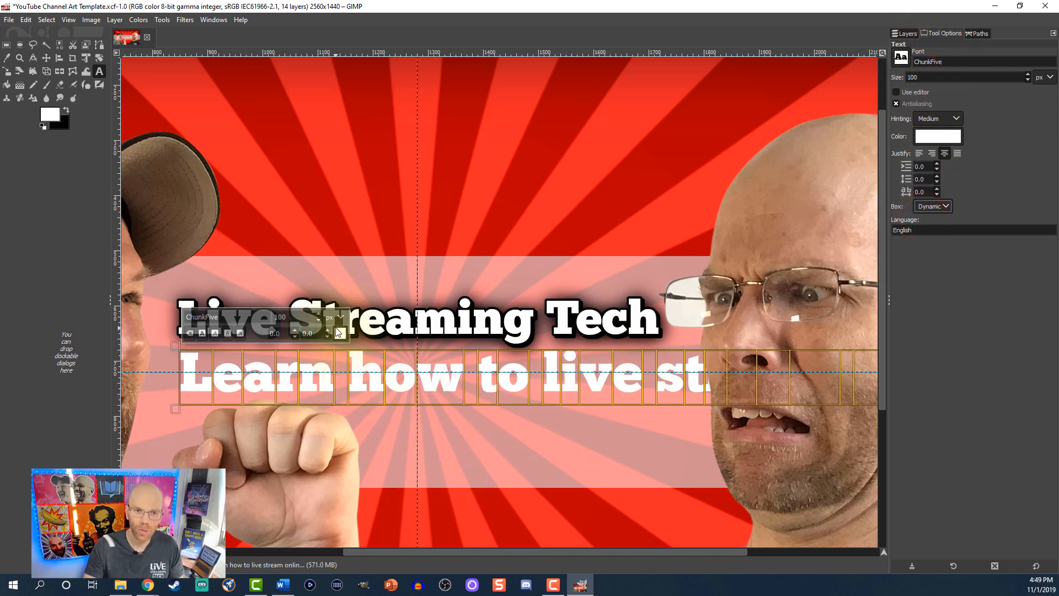
- Reduce the tagline's font size until the single line matches the width of the title
{"action": "left_click", "coordinate": [319, 319]}
{"action": "left_click", "coordinate": [318, 320]}
{"action": "left_click", "coordinate": [318, 320]}
{"action": "left_click", "coordinate": [318, 320]}
{"action": "left_click", "coordinate": [318, 319]}
{"action": "left_click", "coordinate": [319, 320]}
{"action": "left_click", "coordinate": [318, 320]}
{"action": "left_click", "coordinate": [318, 319]}
{"action": "left_click", "coordinate": [318, 320]}
{"action": "left_click", "coordinate": [318, 319]}
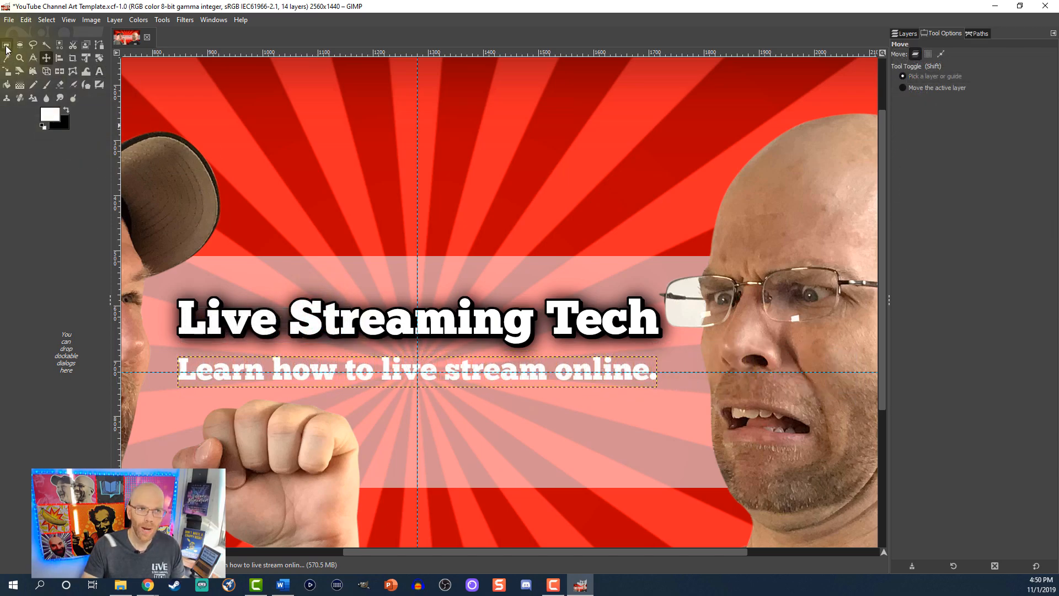
- Draw a rectangular selection of about 883 × 60 px tightly around the tagline
{"action": "left_click", "coordinate": [6, 47]}
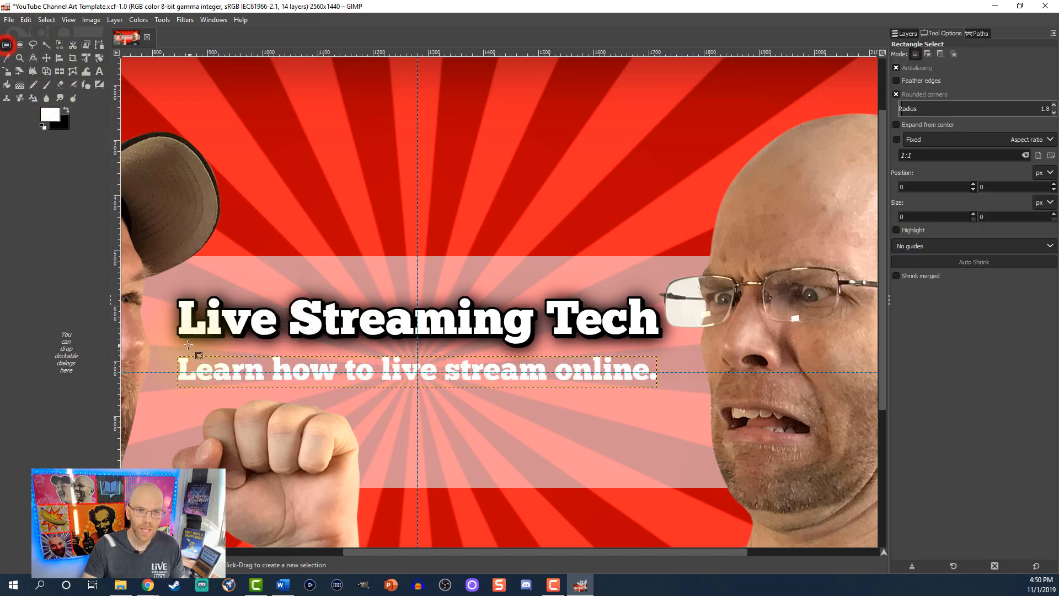
{"action": "left_click_drag", "start_coordinate": [175, 354], "coordinate": [661, 388]}
{"action": "left_click_drag", "start_coordinate": [423, 356], "coordinate": [422, 355]}
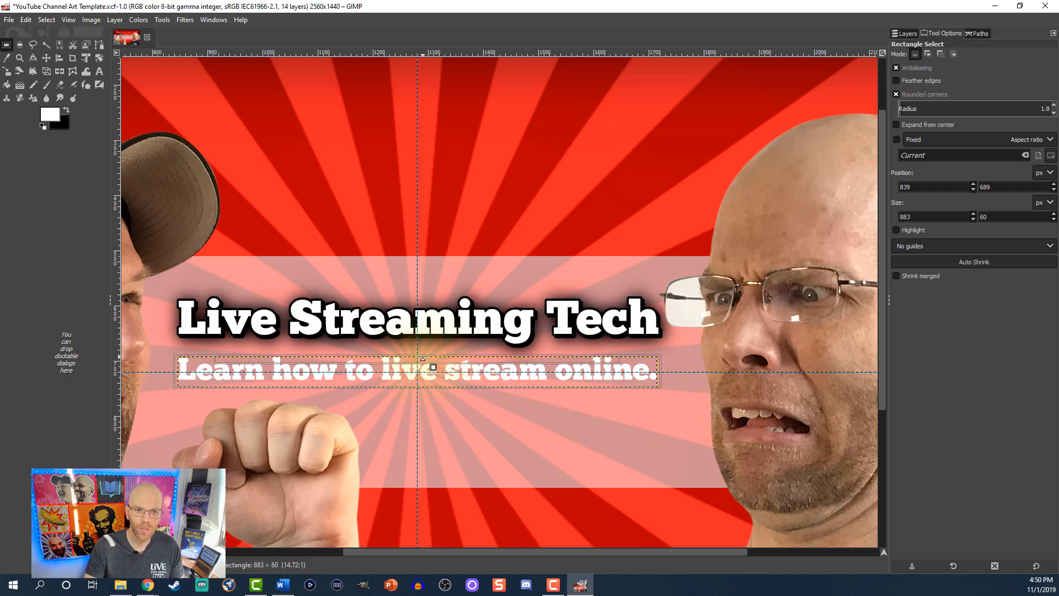
- On a new transparent layer directly beneath the tagline, extend the selection slightly upward and fill it with black
{"action": "left_click", "coordinate": [904, 33]}
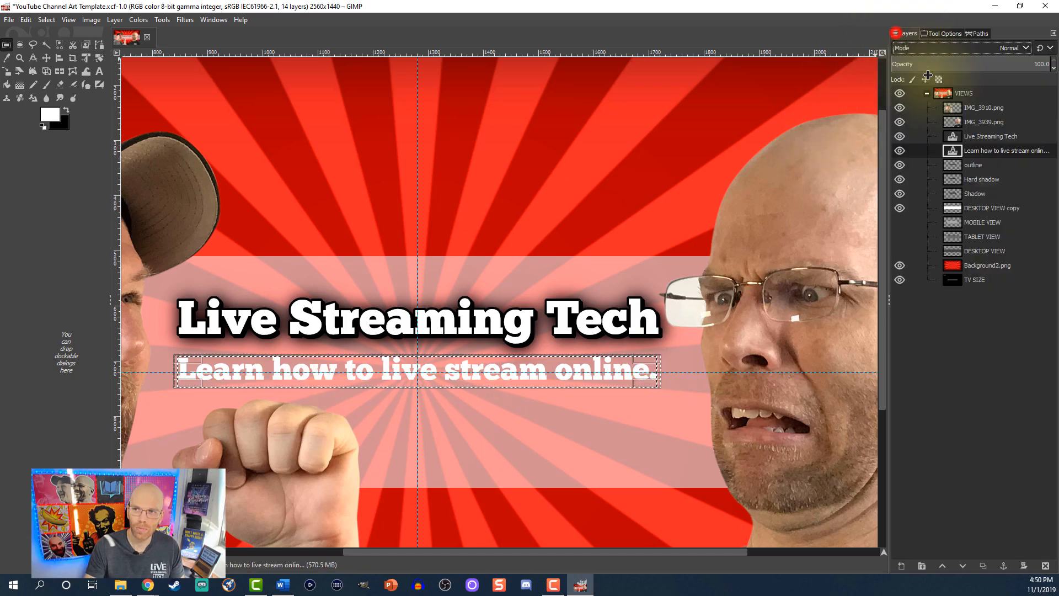
{"action": "left_click", "coordinate": [951, 167]}
{"action": "left_click", "coordinate": [900, 566]}
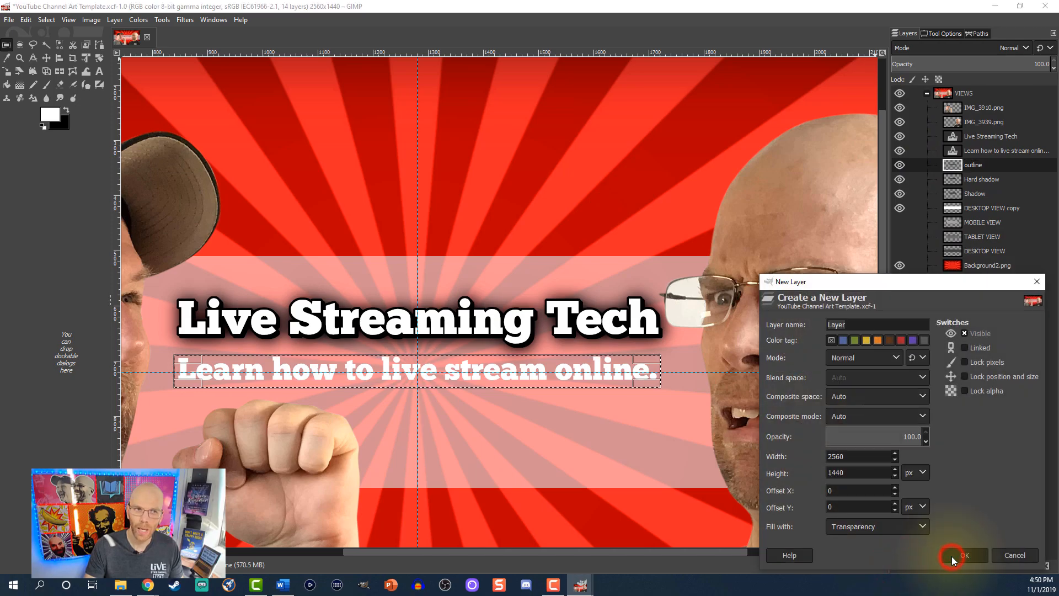
{"action": "left_click", "coordinate": [952, 556]}
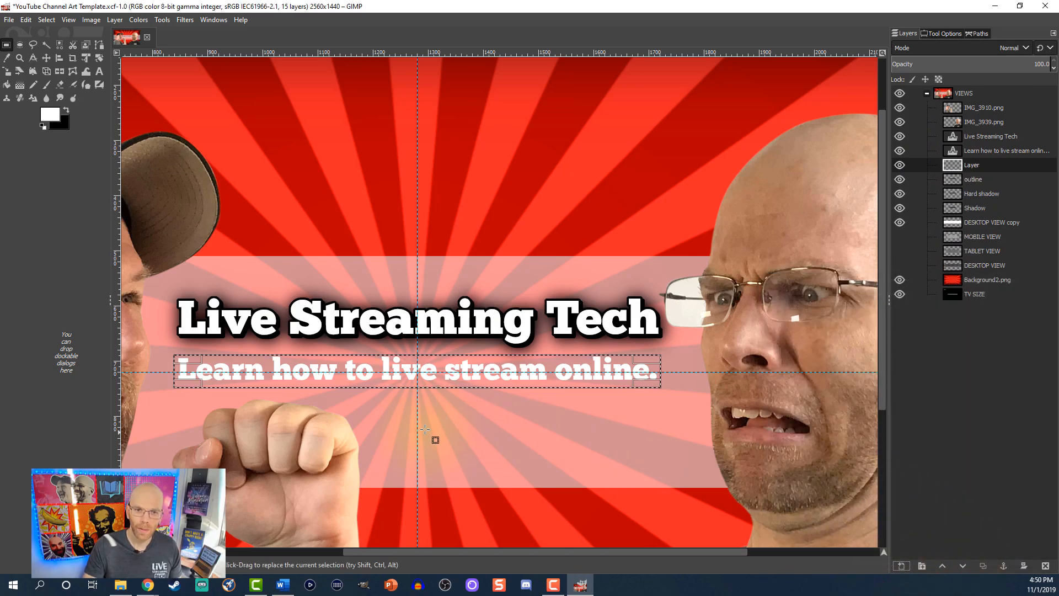
{"action": "left_click_drag", "start_coordinate": [376, 365], "coordinate": [378, 359]}
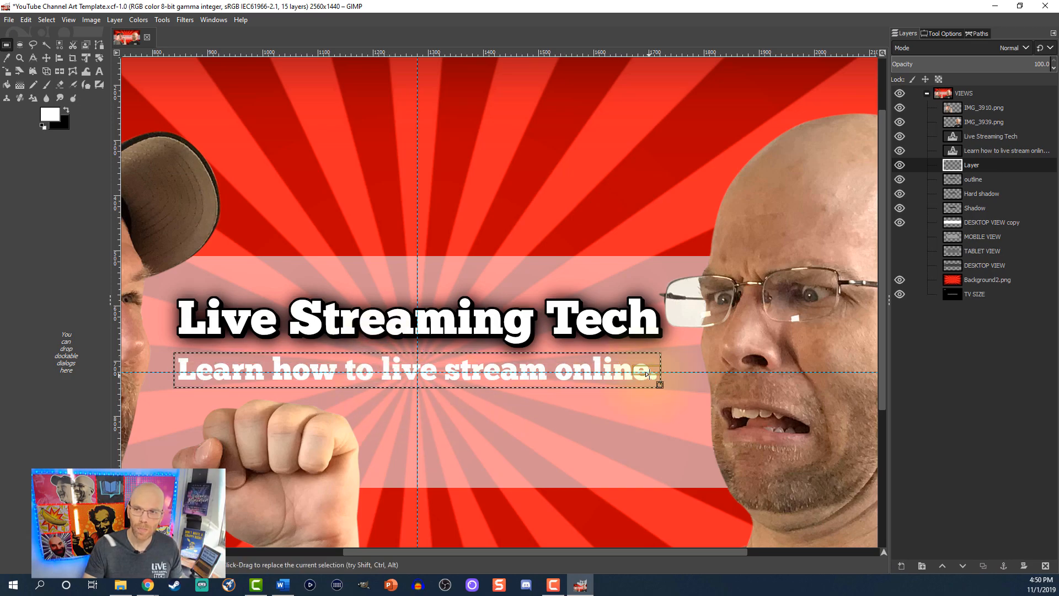
{"action": "key", "text": "ctrl"}
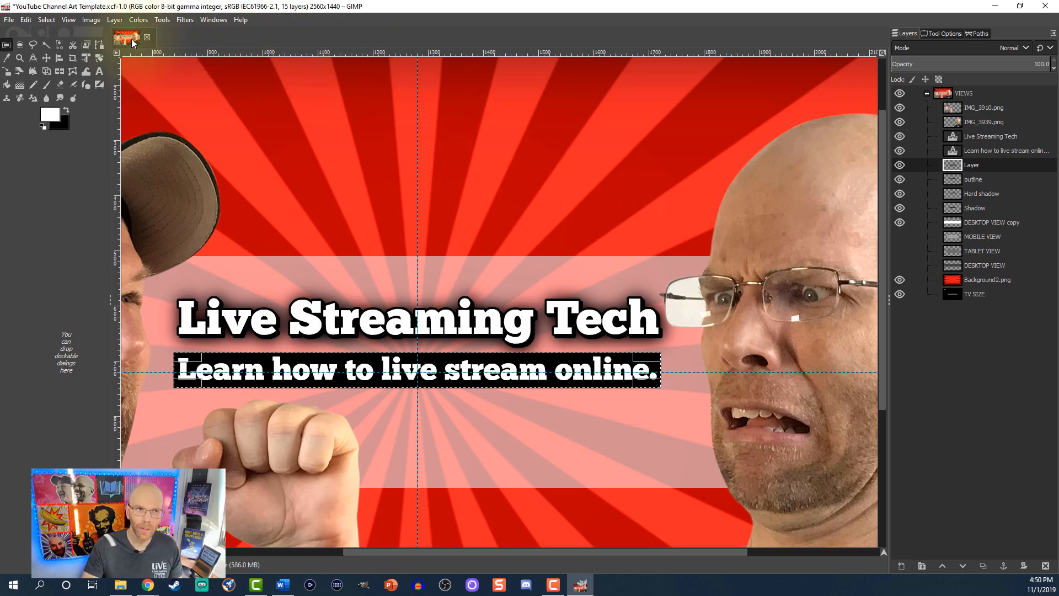
- Grow the selection around the black tagline box by 8 px
{"action": "left_click", "coordinate": [46, 19]}
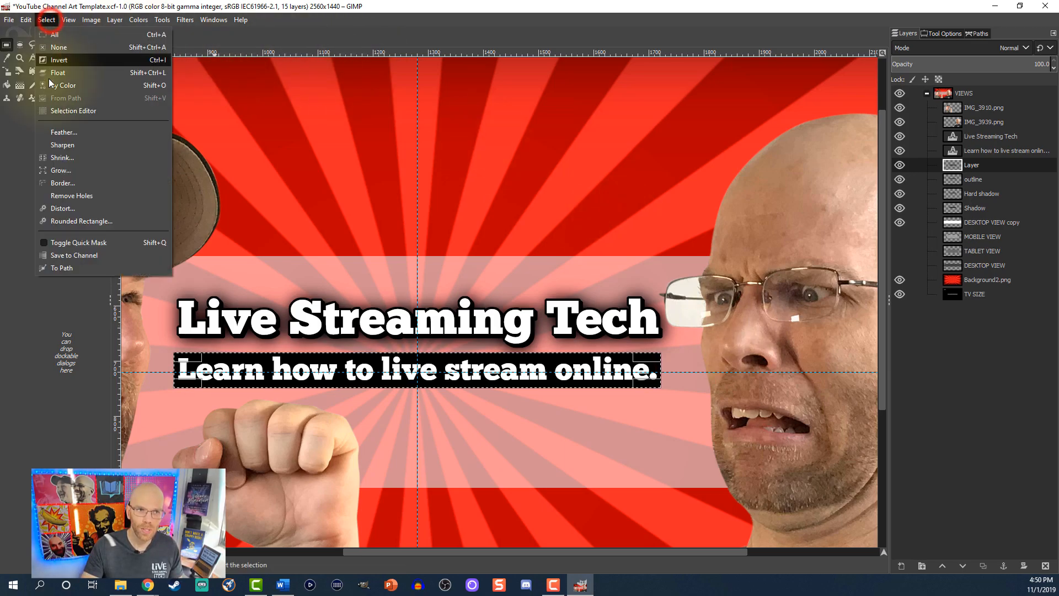
{"action": "left_click", "coordinate": [60, 171]}
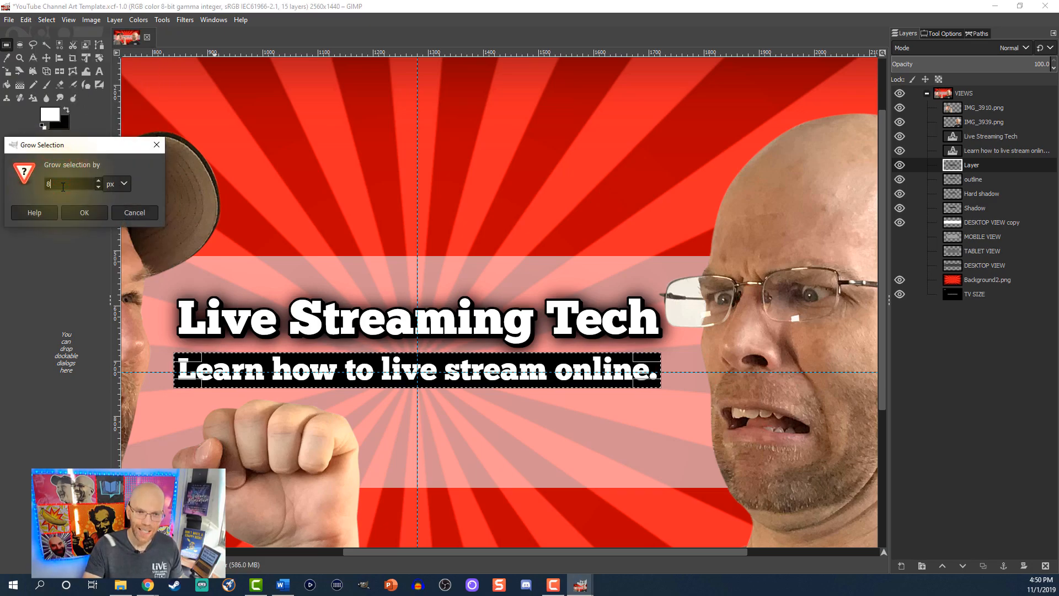
{"action": "key", "text": "Return"}
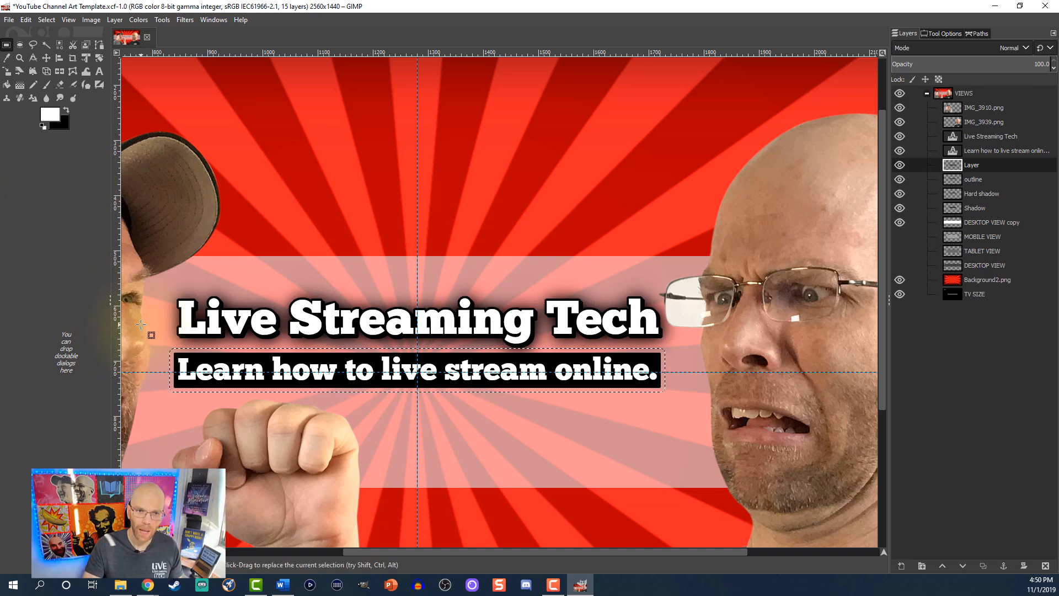
- Add a new transparent layer between the black tagline box and the title's outline layer
{"action": "left_click", "coordinate": [952, 179]}
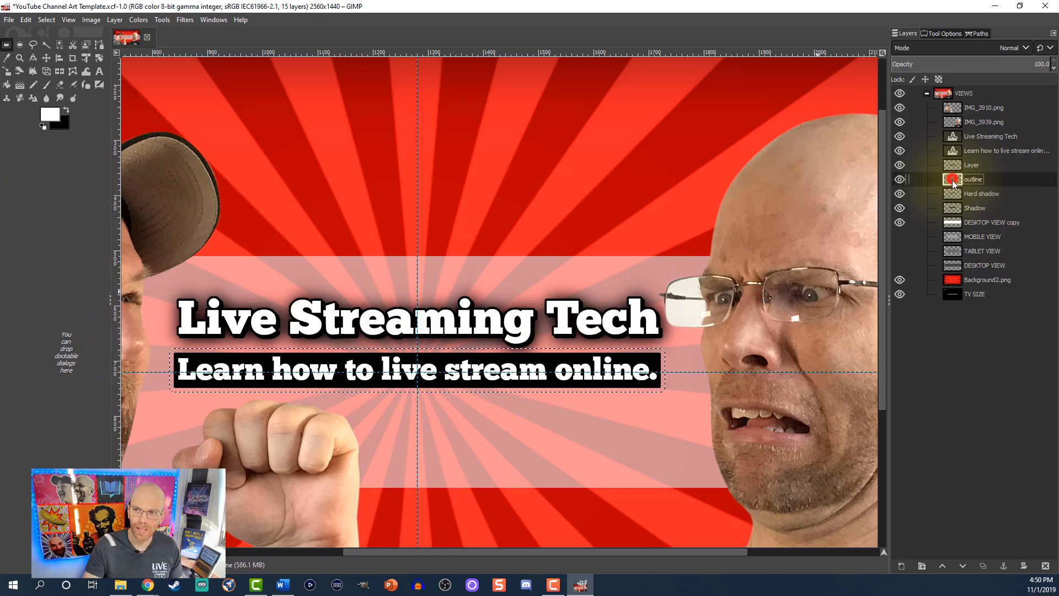
{"action": "left_click", "coordinate": [901, 566]}
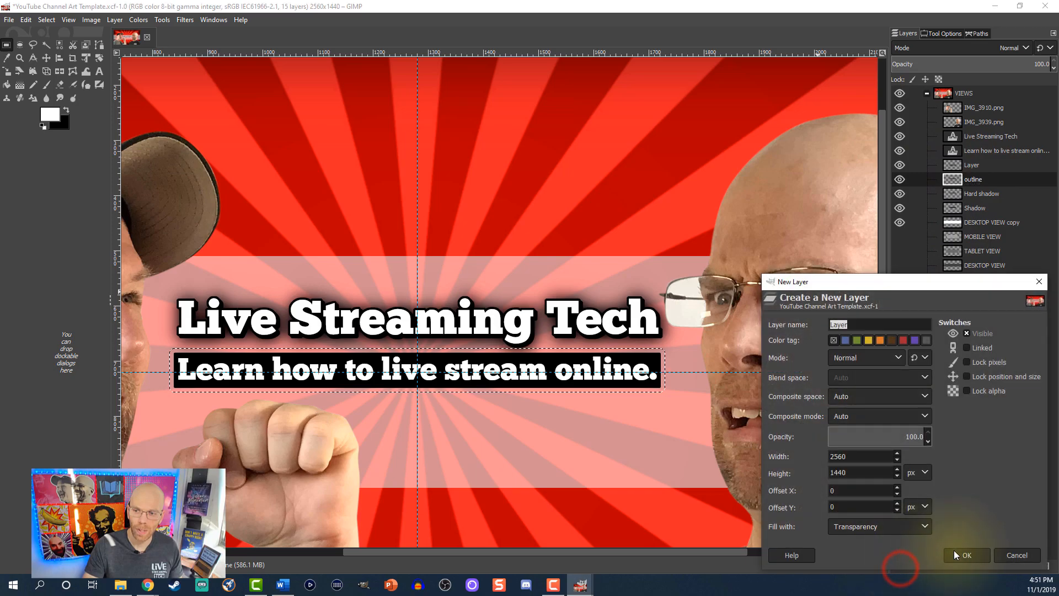
{"action": "left_click", "coordinate": [957, 554]}
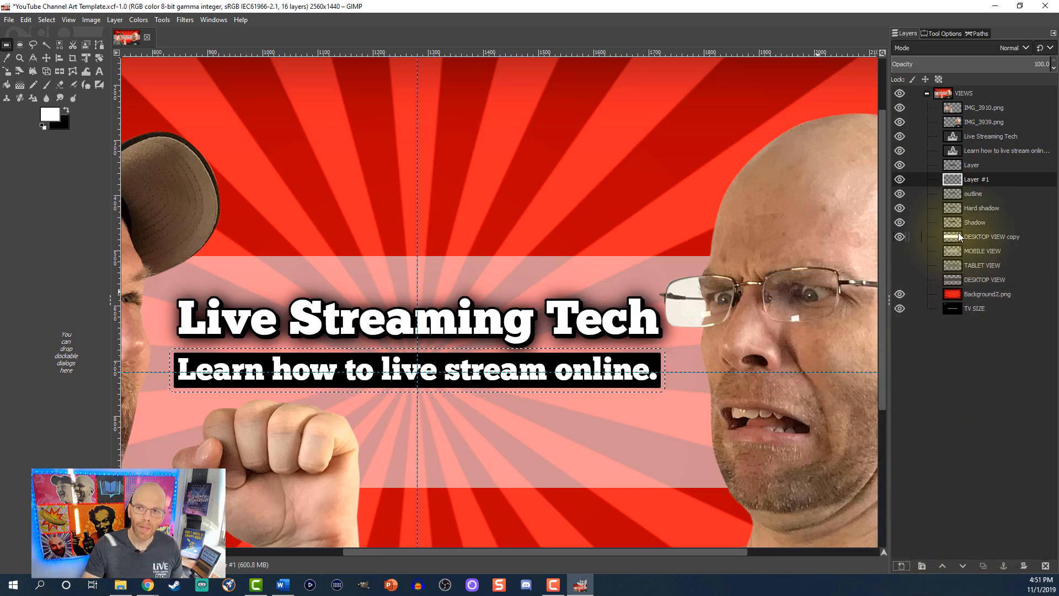
- Select the shape of the black tagline box, grow the selection by 4 px and fill it with white on the new layer
{"action": "left_click", "coordinate": [957, 165]}
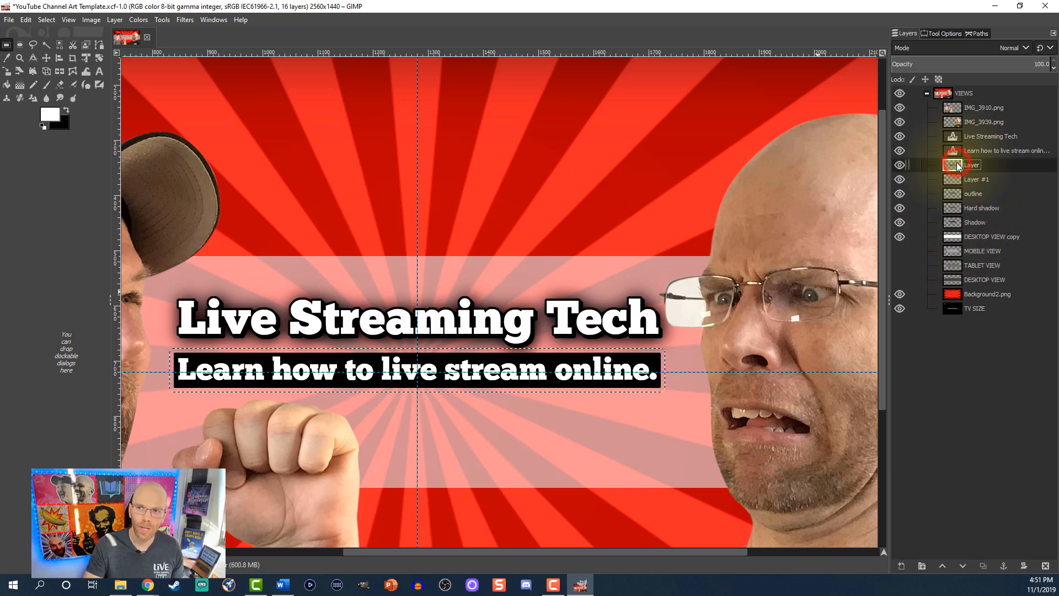
{"action": "right_click", "coordinate": [956, 165]}
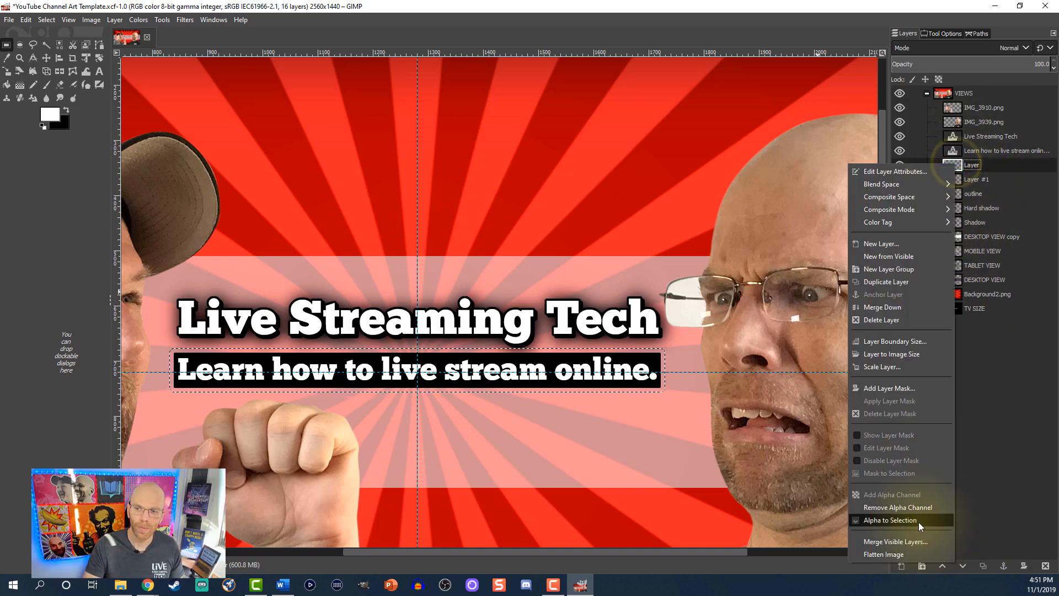
{"action": "left_click", "coordinate": [919, 521]}
{"action": "left_click", "coordinate": [47, 21]}
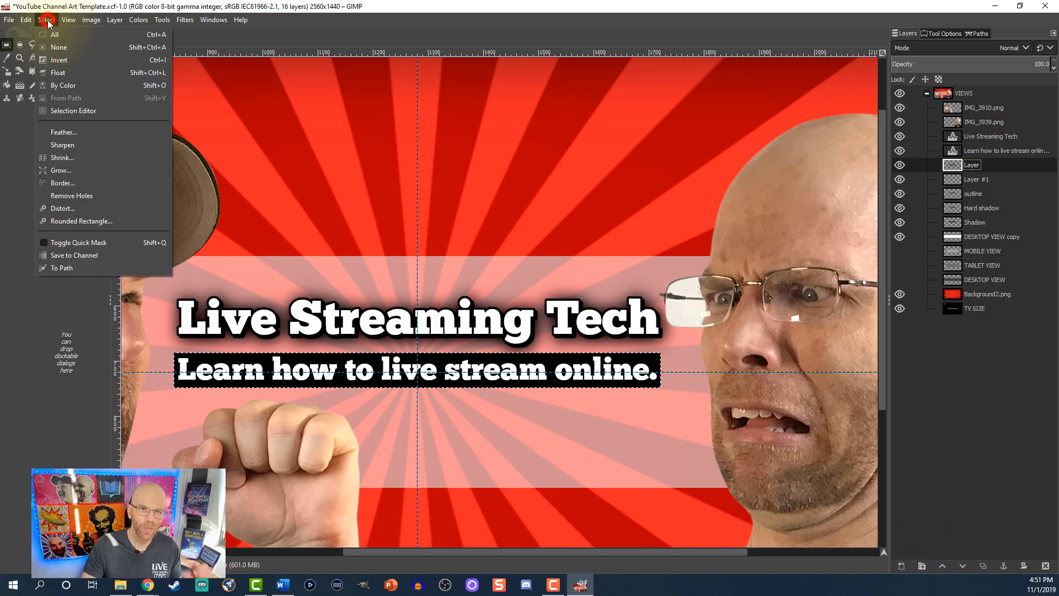
{"action": "left_click", "coordinate": [74, 168]}
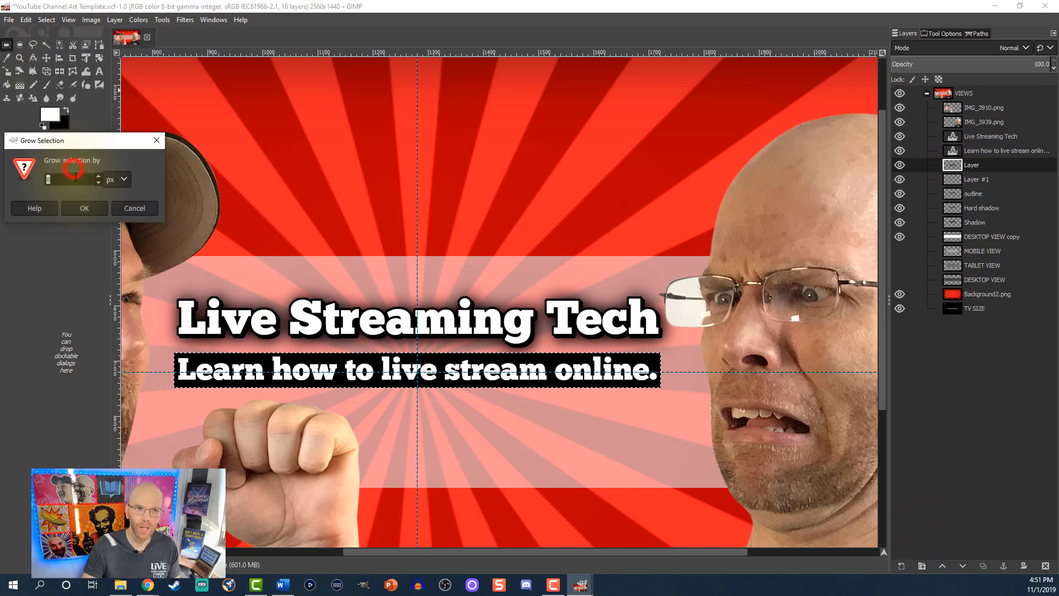
{"action": "type", "text": "4"}
{"action": "left_click", "coordinate": [84, 208]}
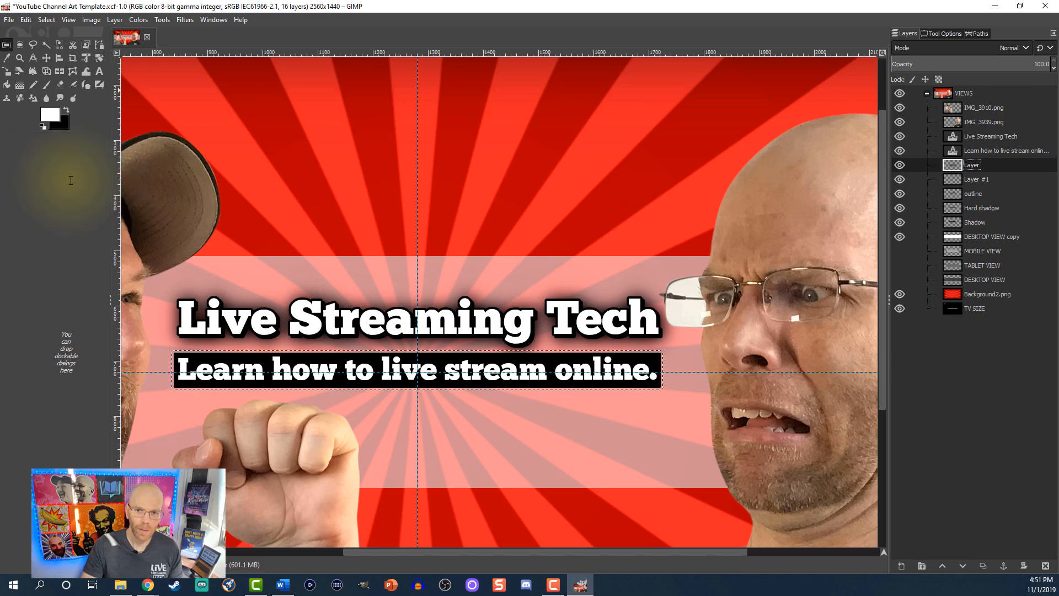
{"action": "left_click", "coordinate": [956, 182]}
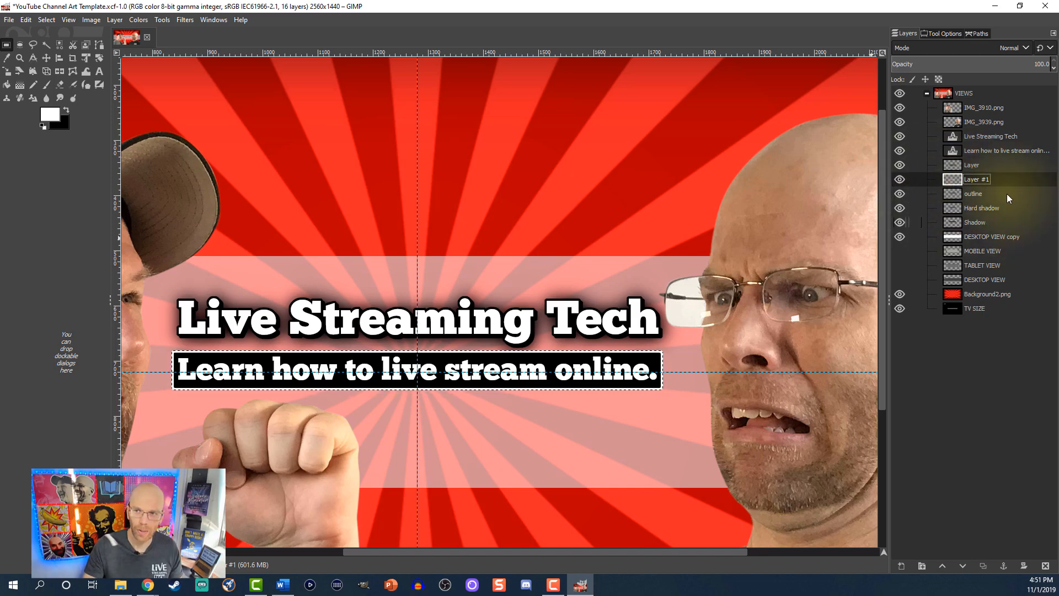
- Merge the black box and the tagline text down into the white border layer
{"action": "right_click", "coordinate": [948, 165]}
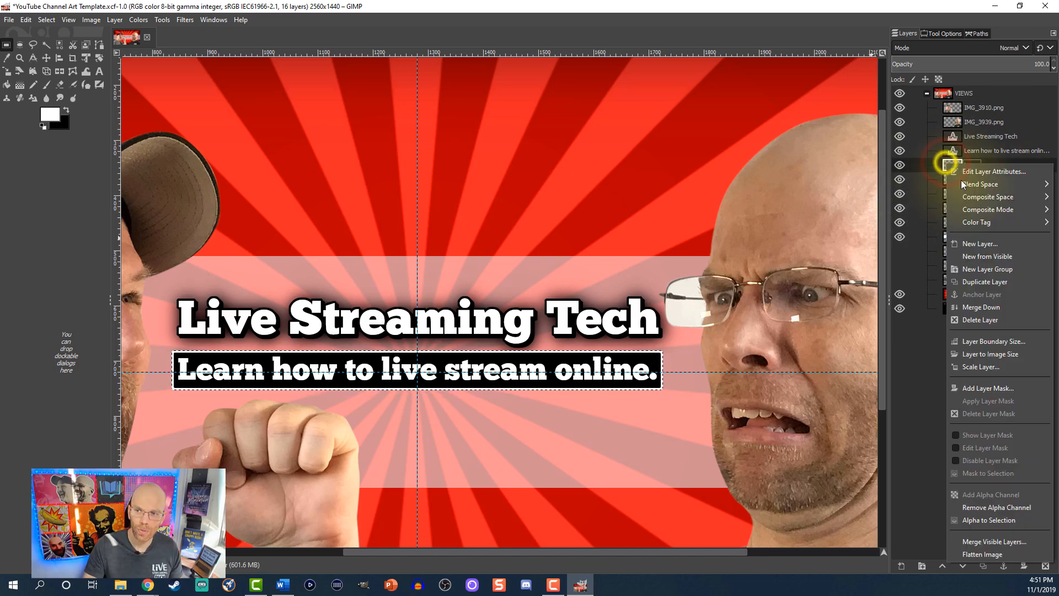
{"action": "left_click", "coordinate": [983, 307]}
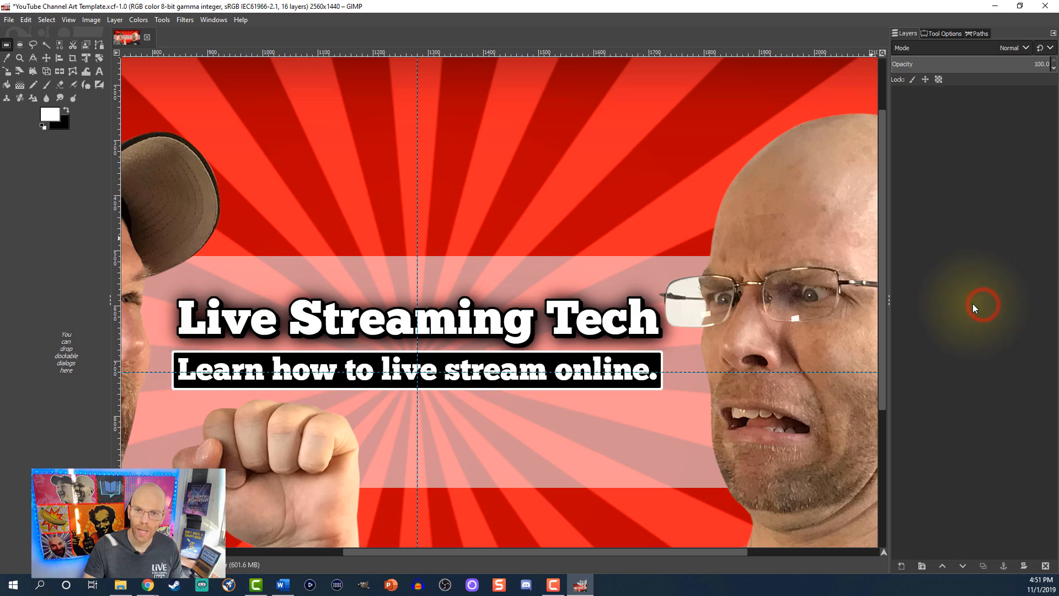
{"action": "left_click", "coordinate": [945, 153]}
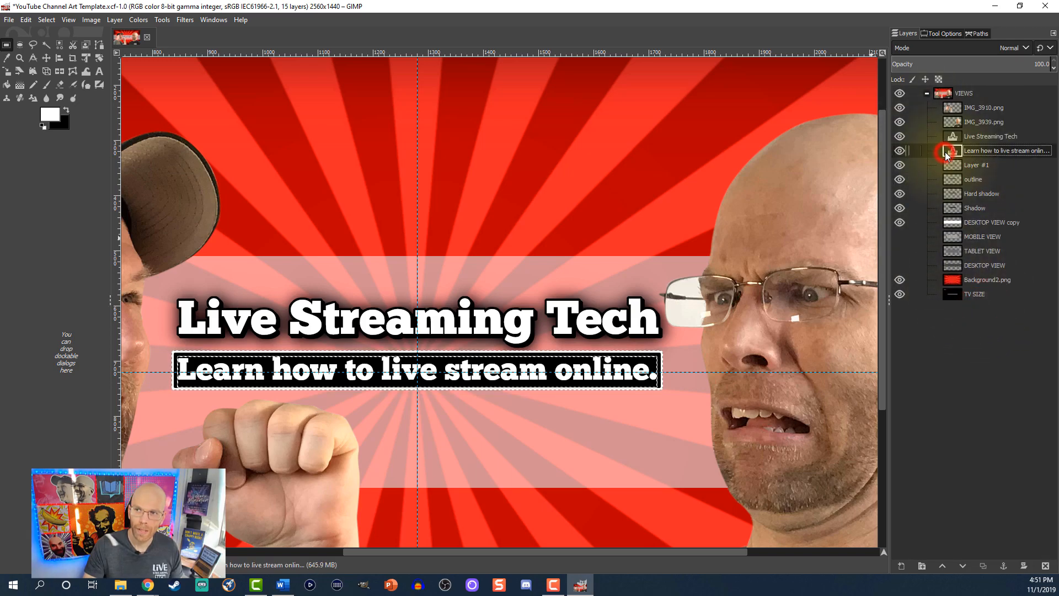
{"action": "right_click", "coordinate": [946, 154]}
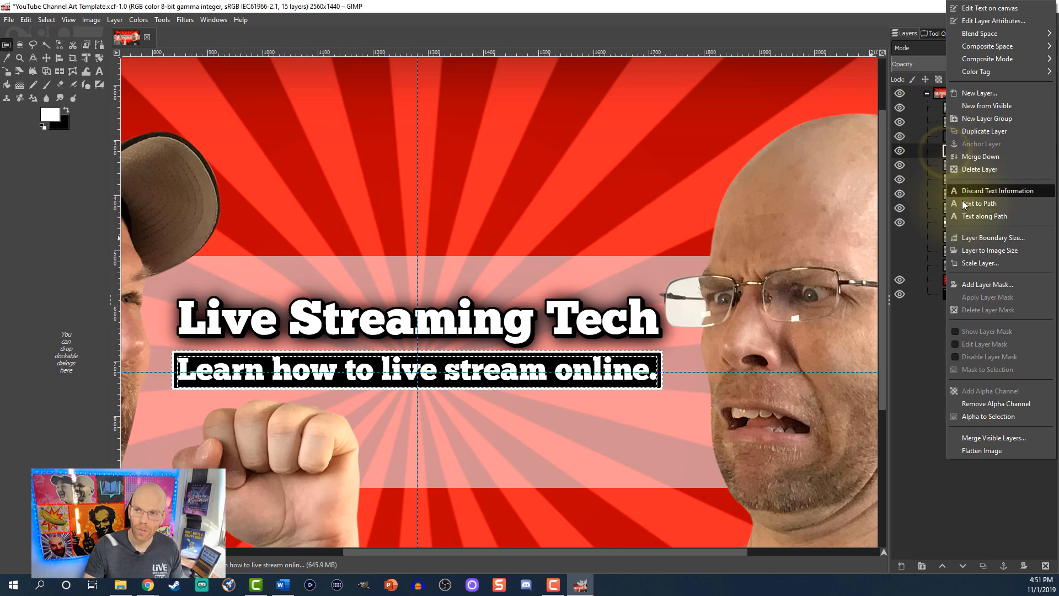
{"action": "left_click", "coordinate": [977, 157]}
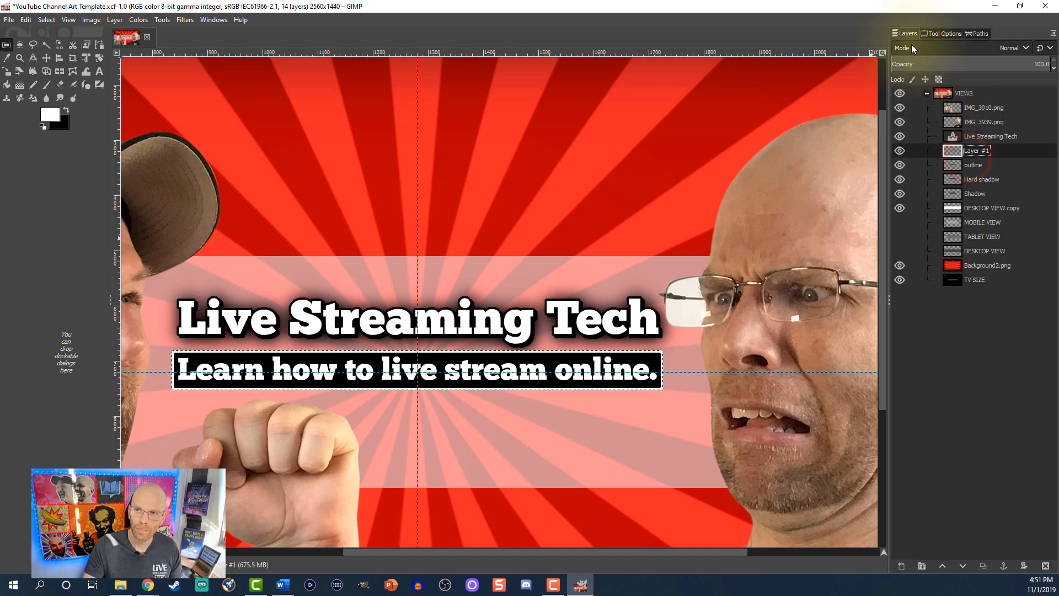
- Select the merged tagline box's shape and fill it with black on a new transparent layer directly beneath it
{"action": "right_click", "coordinate": [951, 149]}
{"action": "left_click", "coordinate": [991, 502]}
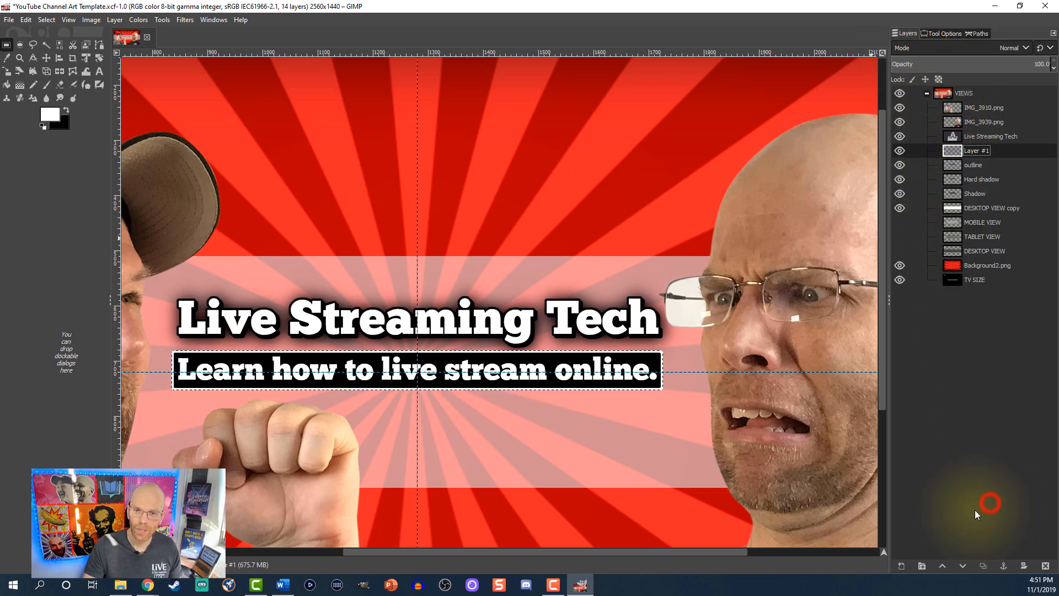
{"action": "left_click", "coordinate": [953, 164]}
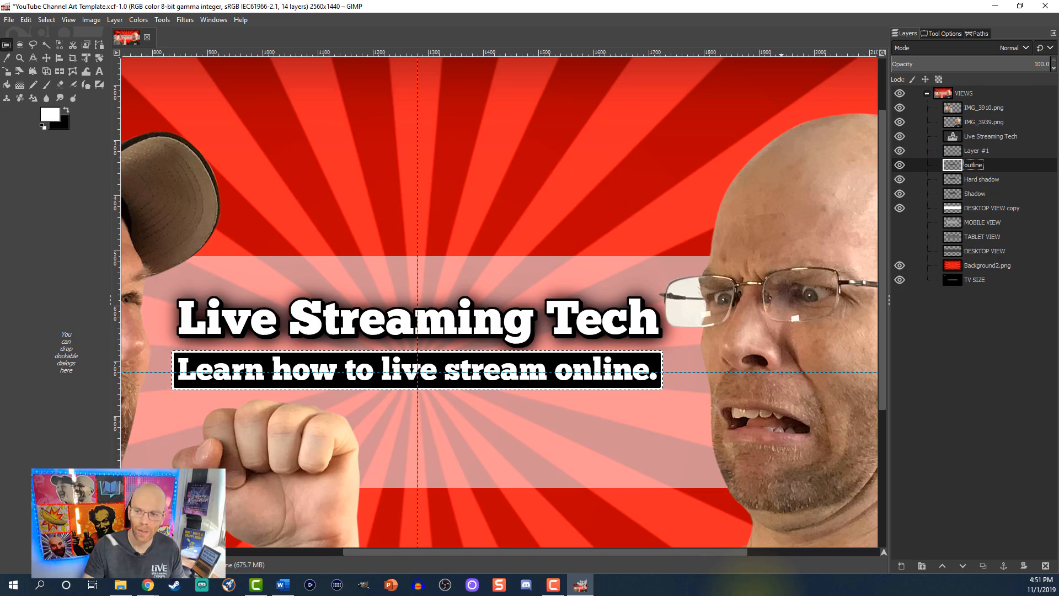
{"action": "left_click", "coordinate": [900, 564]}
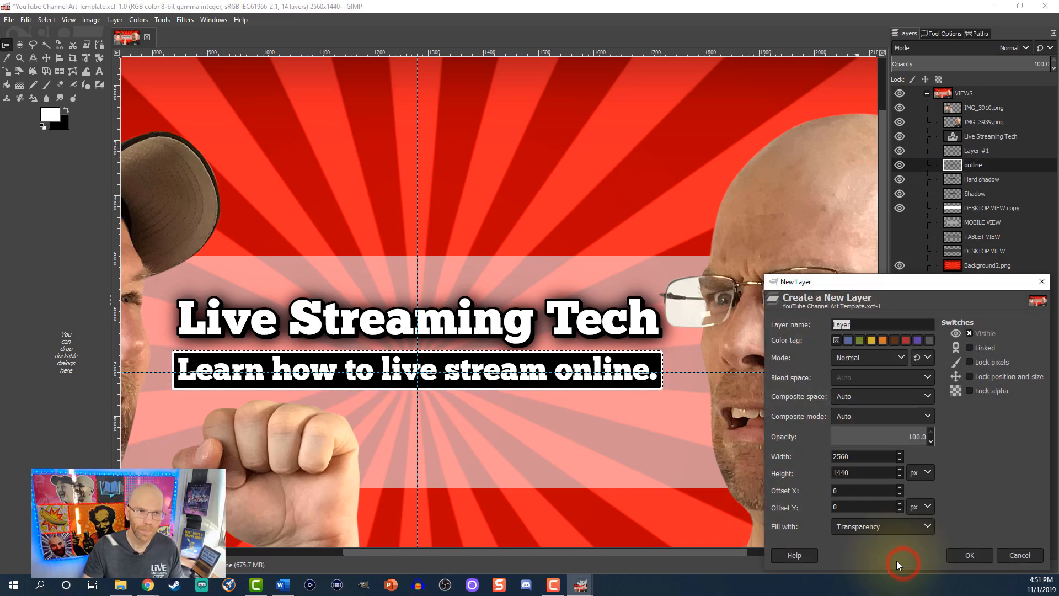
{"action": "left_click", "coordinate": [948, 551]}
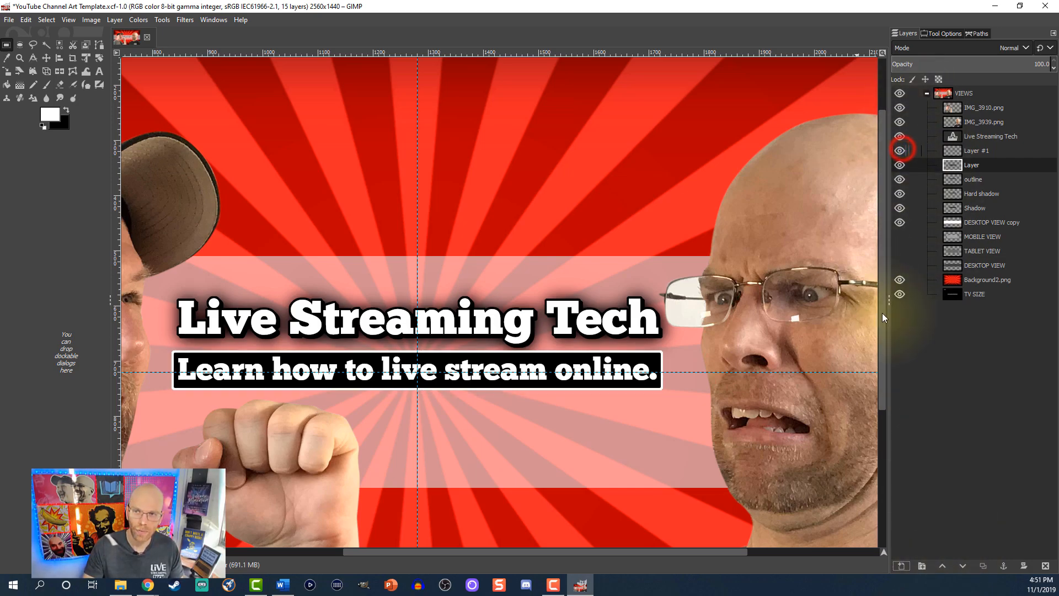
- Offset the black shape 5 px right and 5 px down as a hard shadow, hiding the merged tagline box while moving it
{"action": "left_click", "coordinate": [900, 149]}
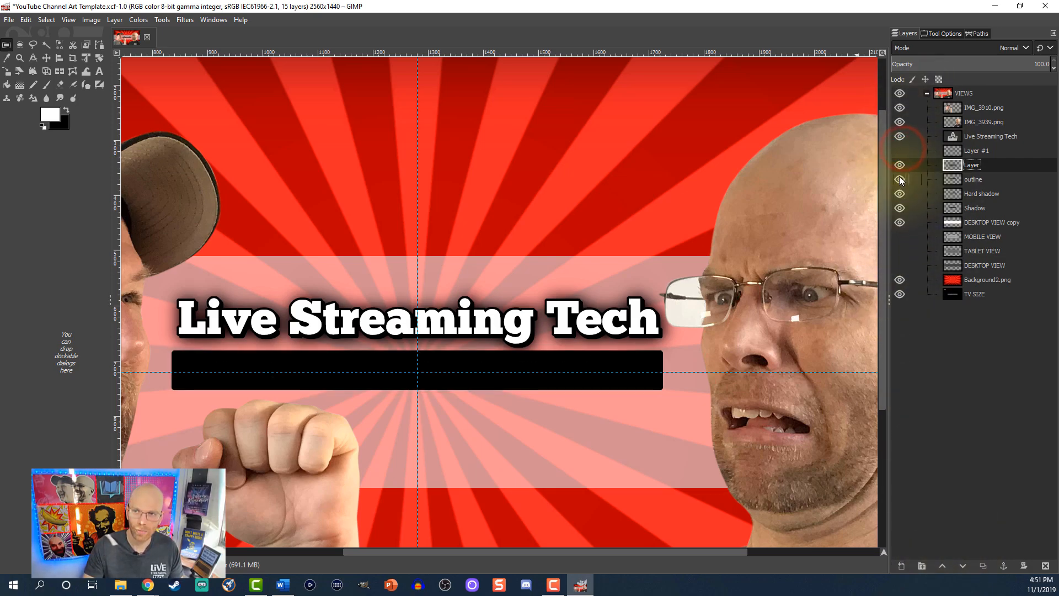
{"action": "left_click", "coordinate": [46, 58]}
{"action": "left_click", "coordinate": [362, 366]}
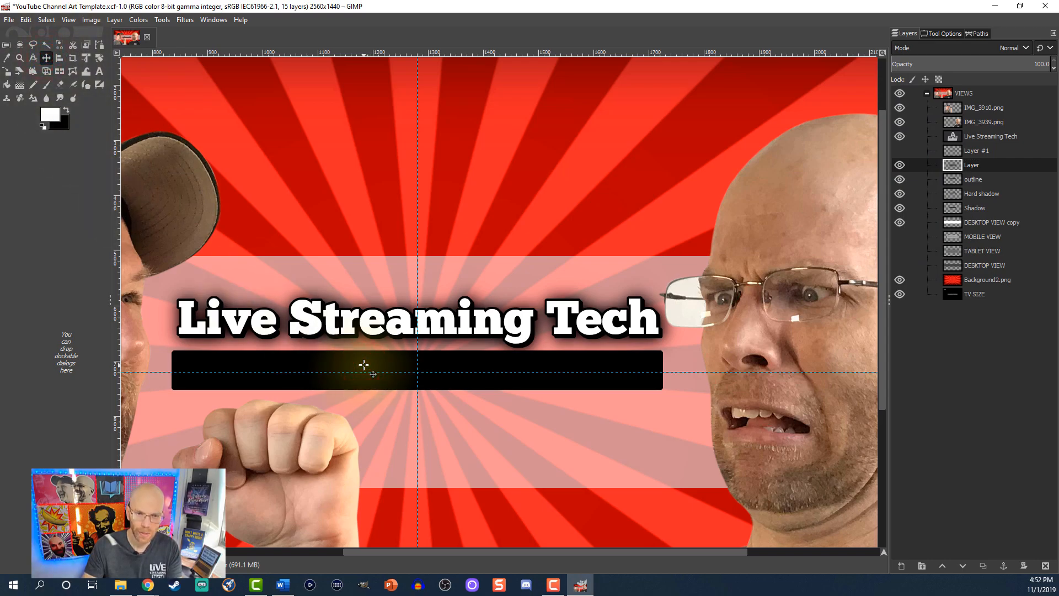
{"action": "key", "text": "Right"}
{"action": "key", "text": "Right"}
{"action": "key", "text": "Right"}
{"action": "key", "text": "Right"}
{"action": "key", "text": "Right"}
{"action": "key", "text": "Down"}
{"action": "key", "text": "Down"}
{"action": "key", "text": "Down"}
{"action": "key", "text": "Down"}
{"action": "key", "text": "Down"}
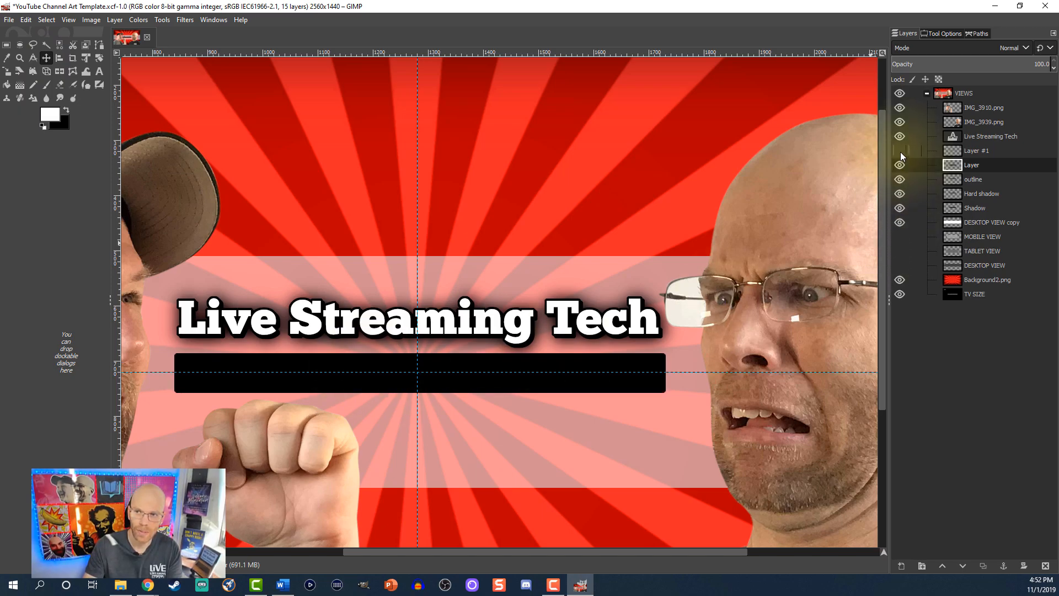
{"action": "left_click", "coordinate": [900, 150]}
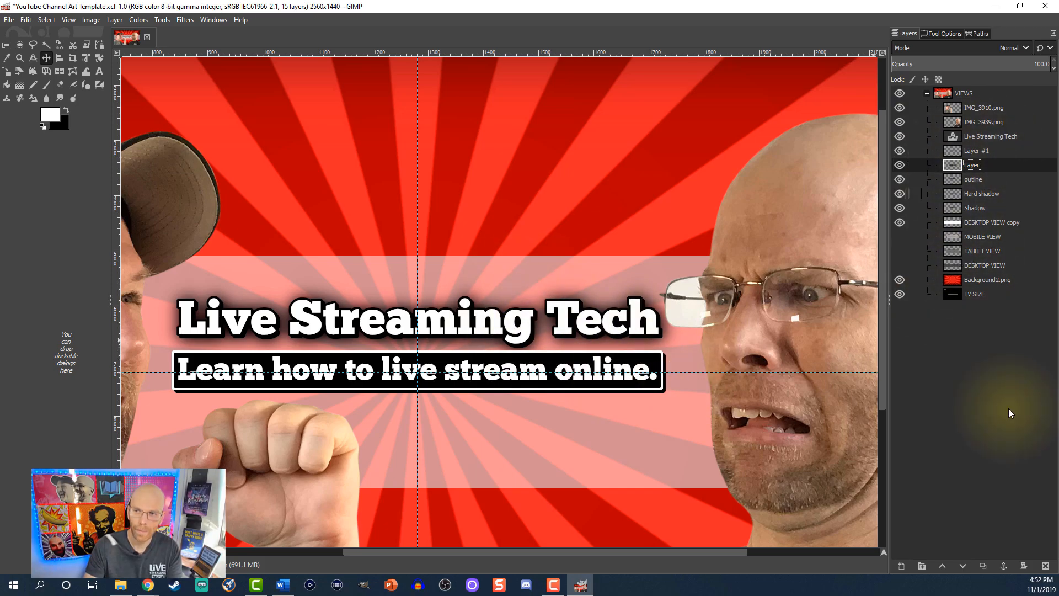
- Duplicate the tagline box's hard shadow and apply the last-used Gaussian Blur to the lower copy
{"action": "left_click", "coordinate": [981, 567]}
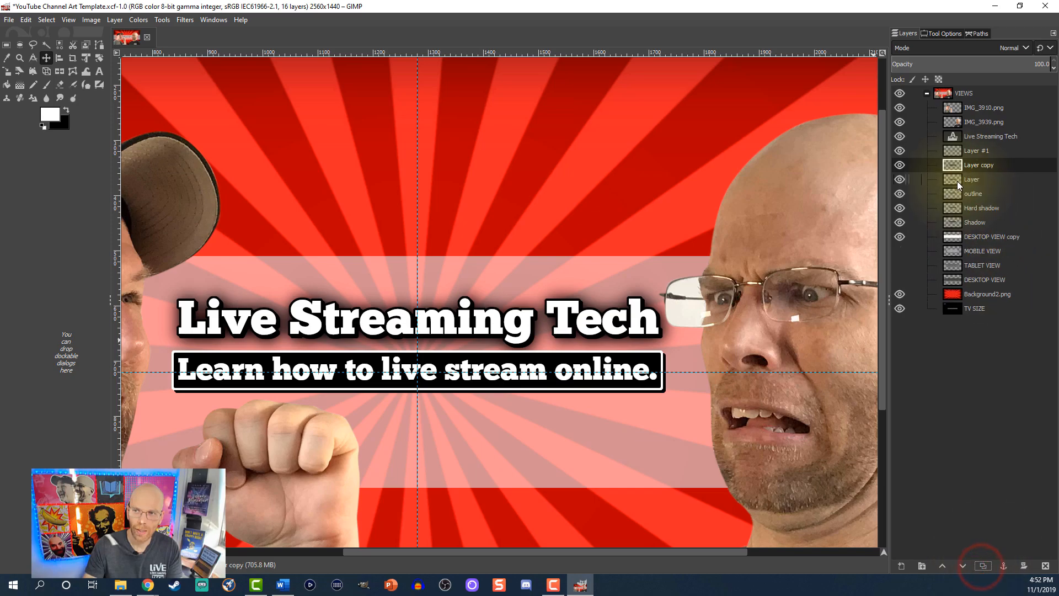
{"action": "left_click", "coordinate": [950, 179]}
{"action": "left_click", "coordinate": [185, 20]}
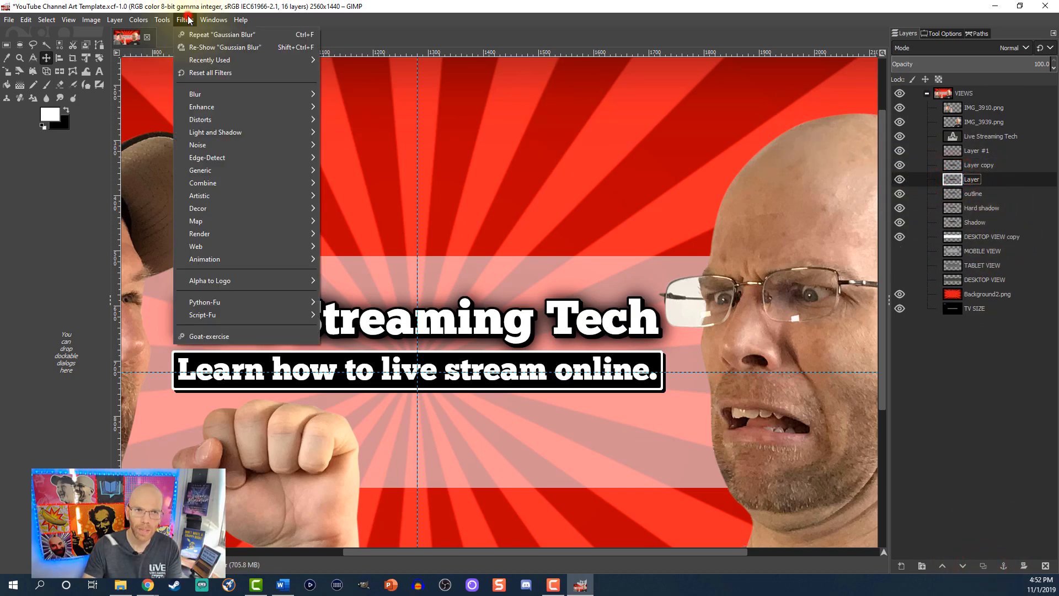
{"action": "left_click", "coordinate": [196, 35]}
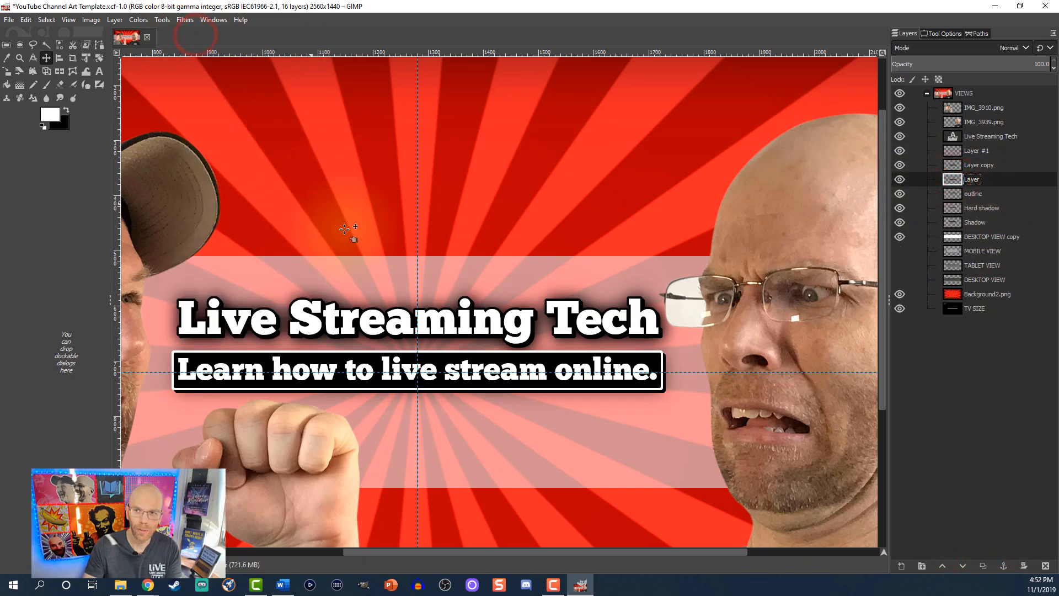
- Strengthen the tagline box's soft shadow by duplicating the blurred layer, merging the copy down and duplicating the result once more
{"action": "left_click", "coordinate": [982, 566]}
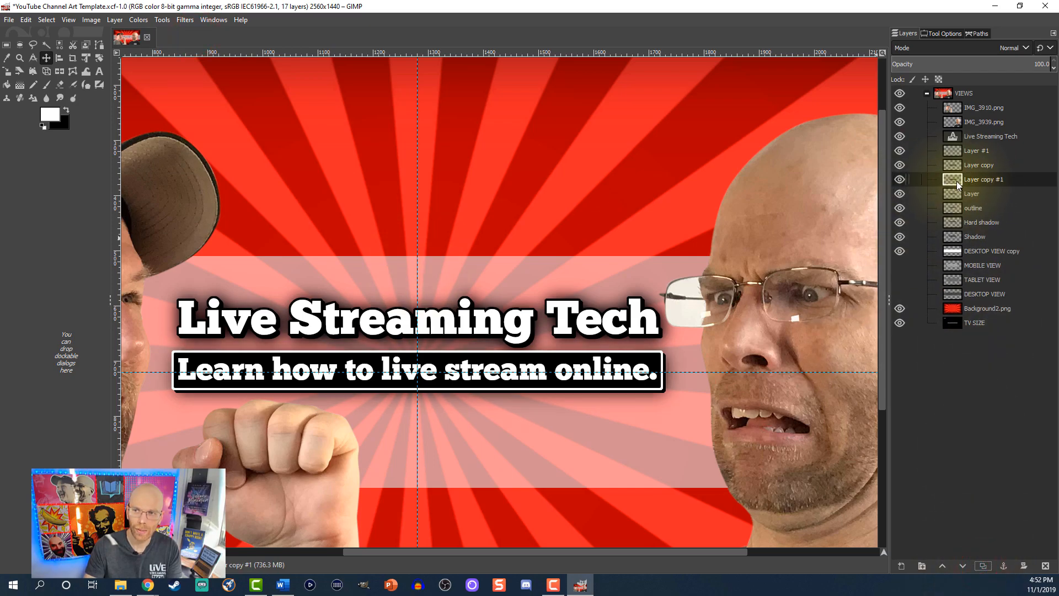
{"action": "right_click", "coordinate": [956, 180]}
{"action": "left_click", "coordinate": [905, 326]}
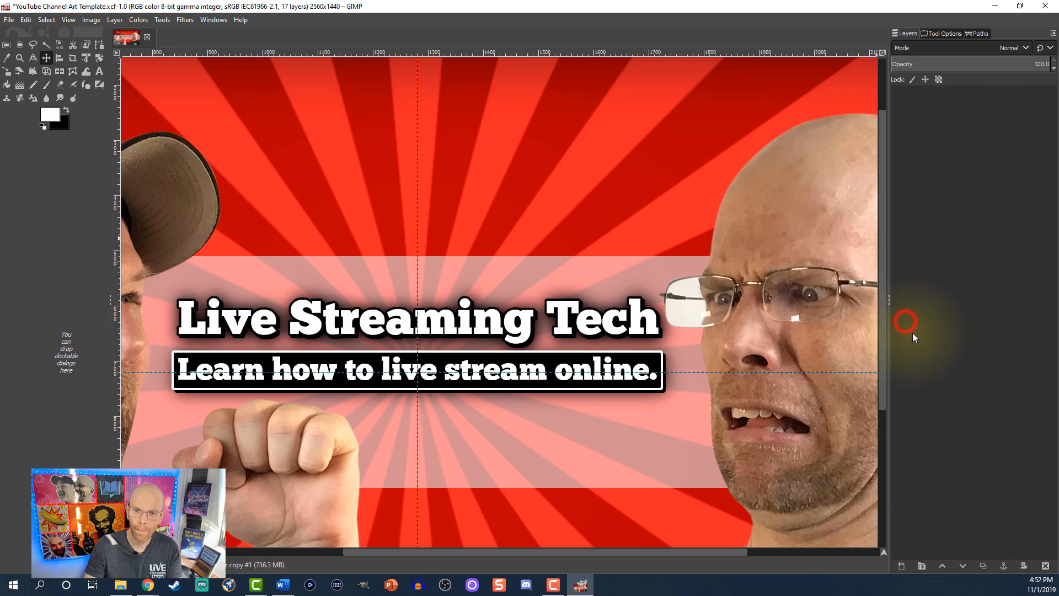
{"action": "left_click", "coordinate": [985, 566]}
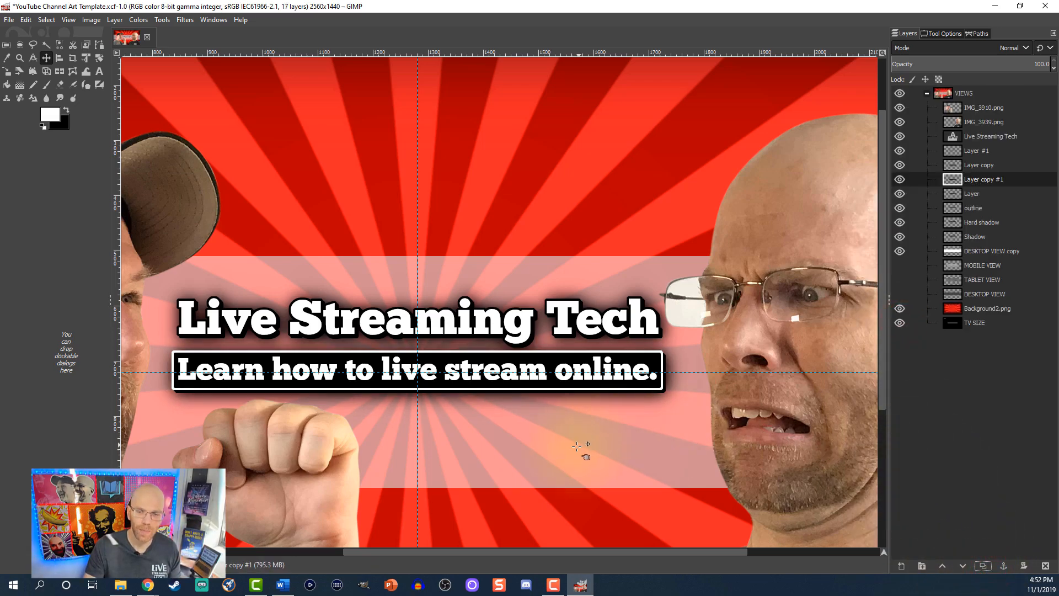
- Add the text "New videos every Monday!" in a new text box below the right end of the tagline and select all of it
{"action": "scroll", "coordinate": [573, 441], "scroll_direction": "down", "scroll_amount": 2}
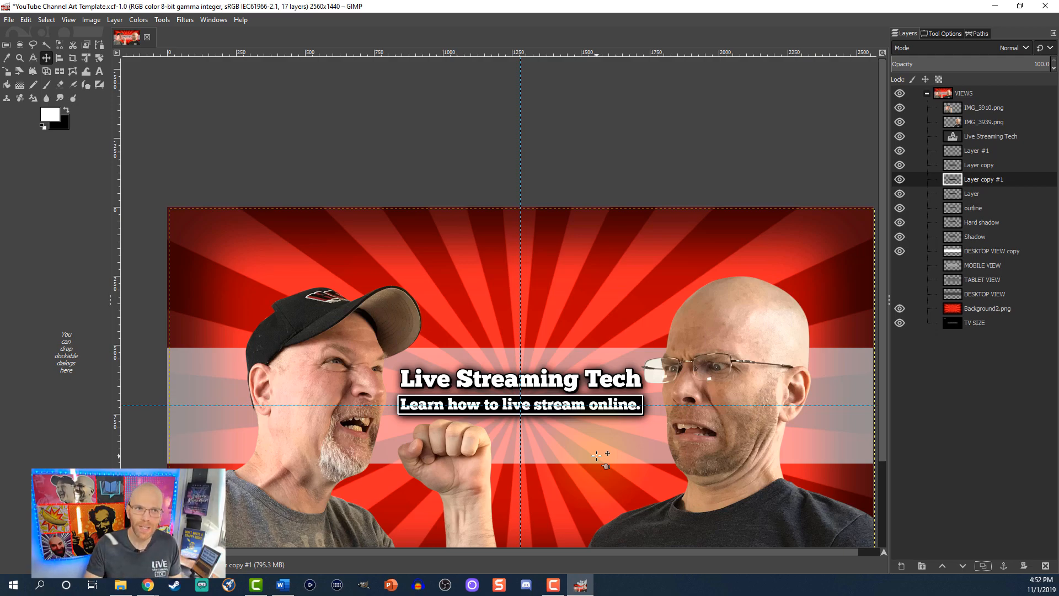
{"action": "left_click", "coordinate": [99, 71]}
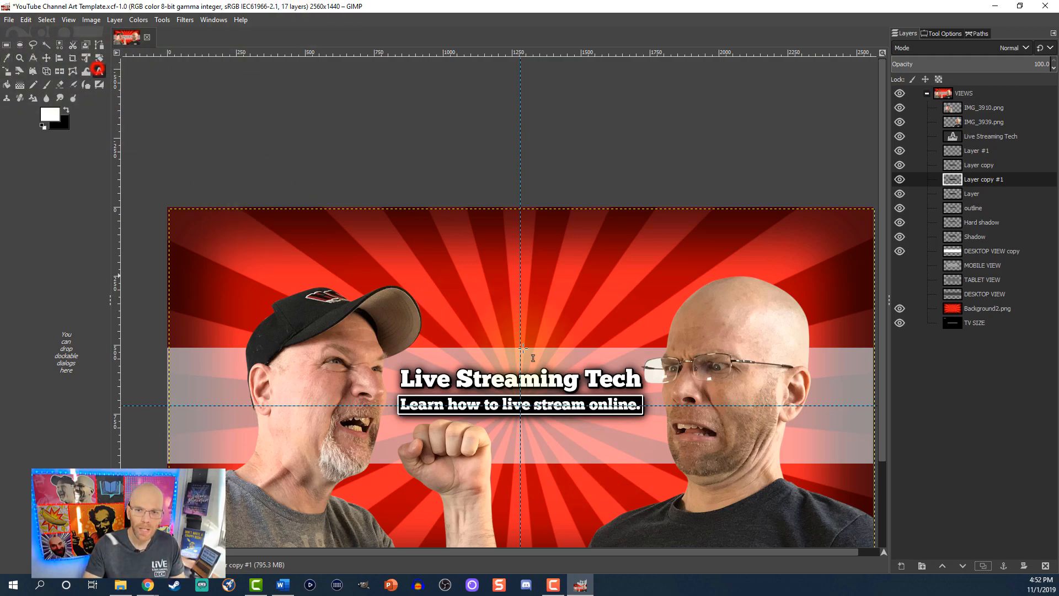
{"action": "left_click_drag", "start_coordinate": [553, 423], "coordinate": [640, 438]}
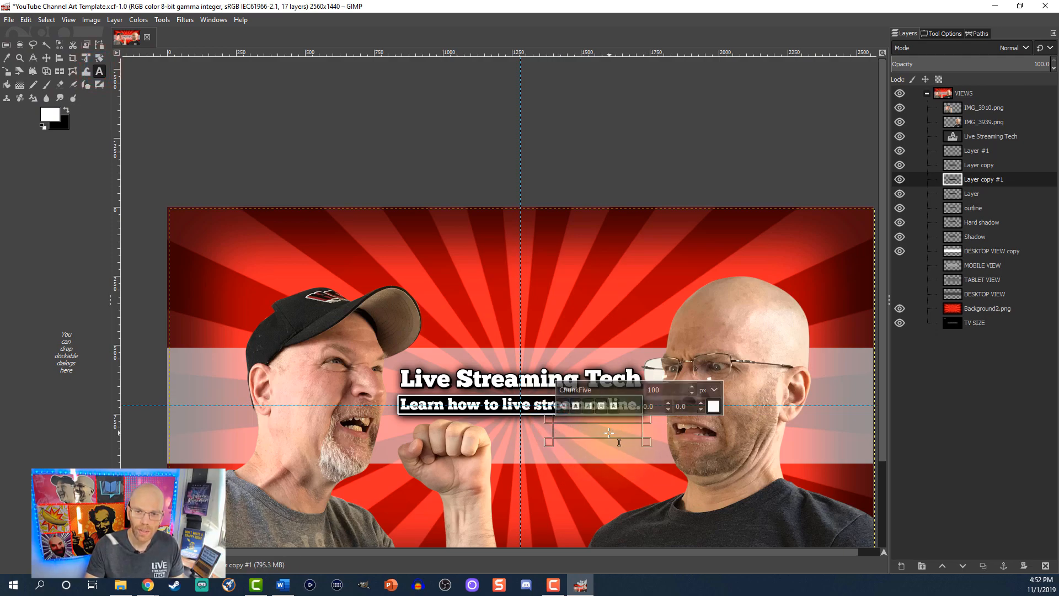
{"action": "left_click", "coordinate": [609, 433]}
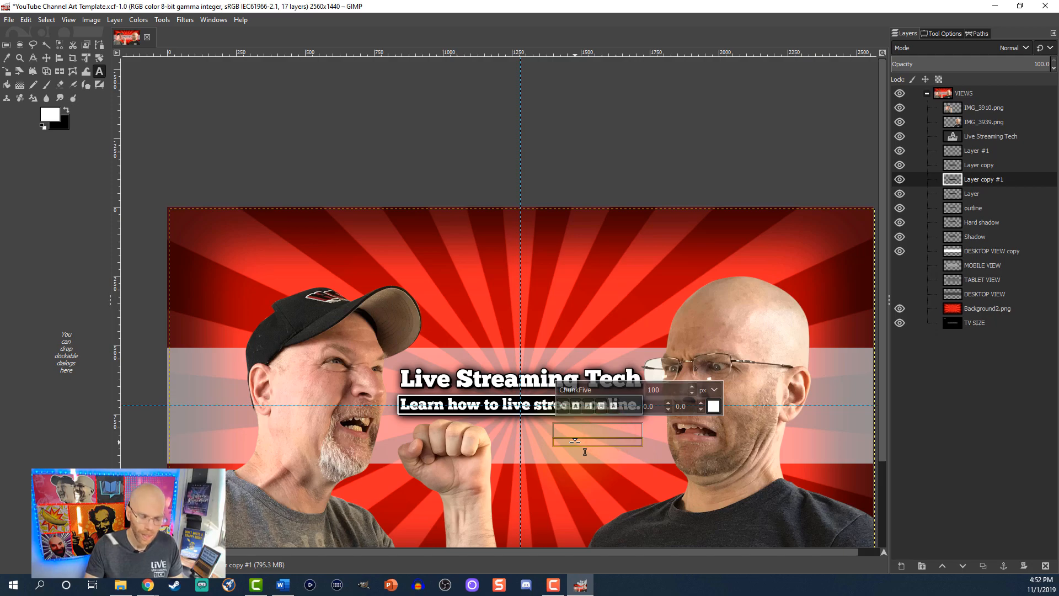
{"action": "type", "text": "New videos ever"}
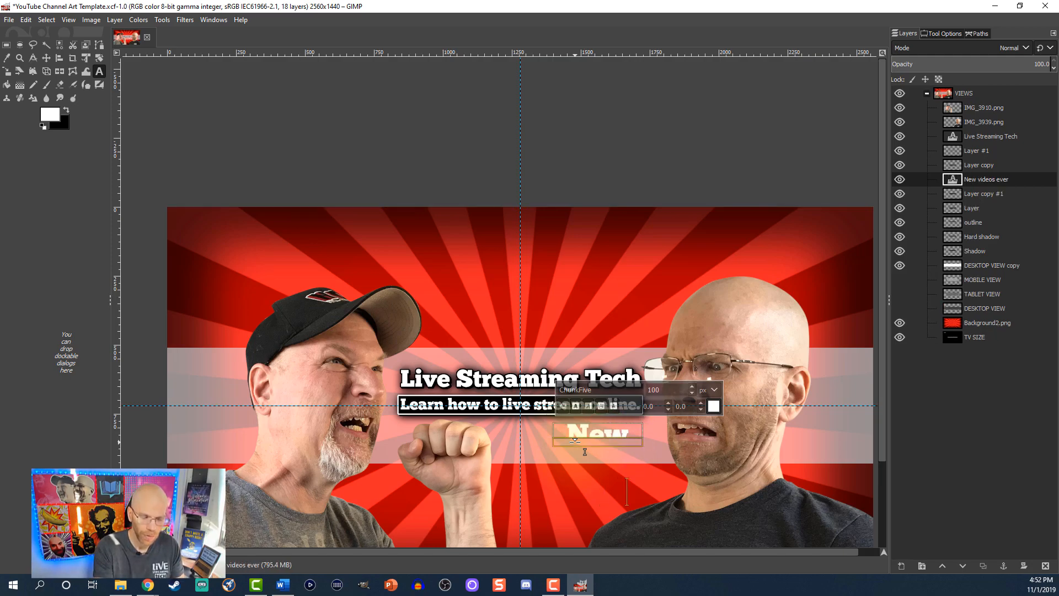
{"action": "type", "text": "y Monday!"}
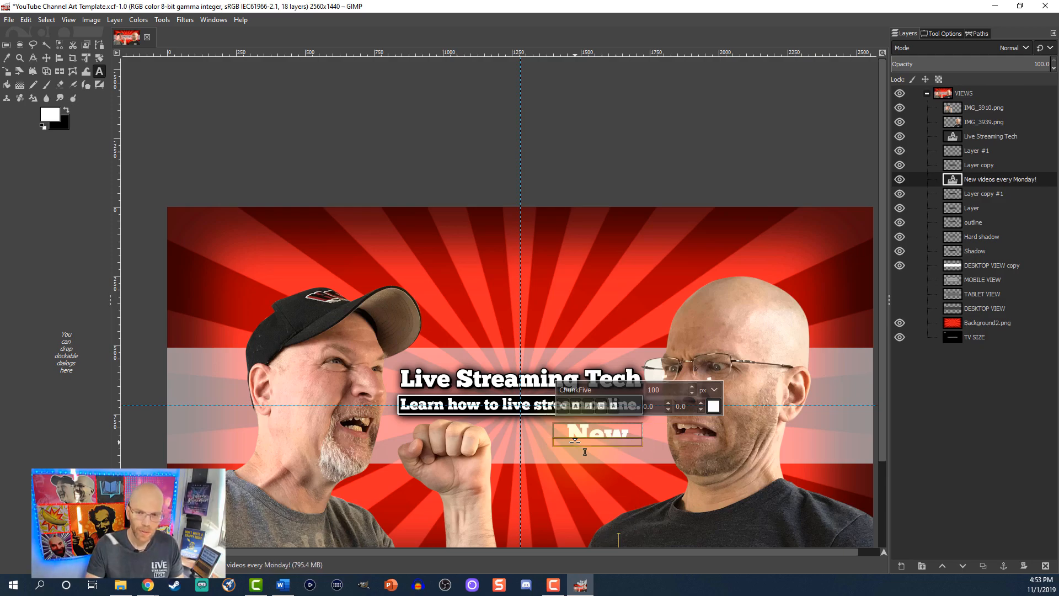
{"action": "key", "text": "ctrl+a"}
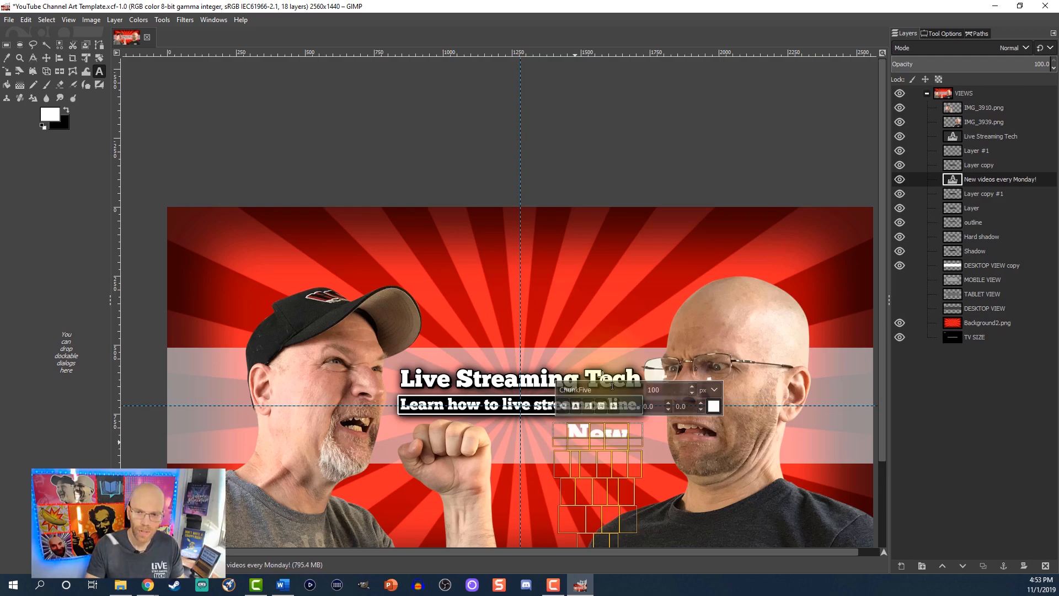
- Set the "New videos every Monday!" text to 30 px and its text box to Dynamic
{"action": "double_click", "coordinate": [651, 392]}
{"action": "type", "text": "30"}
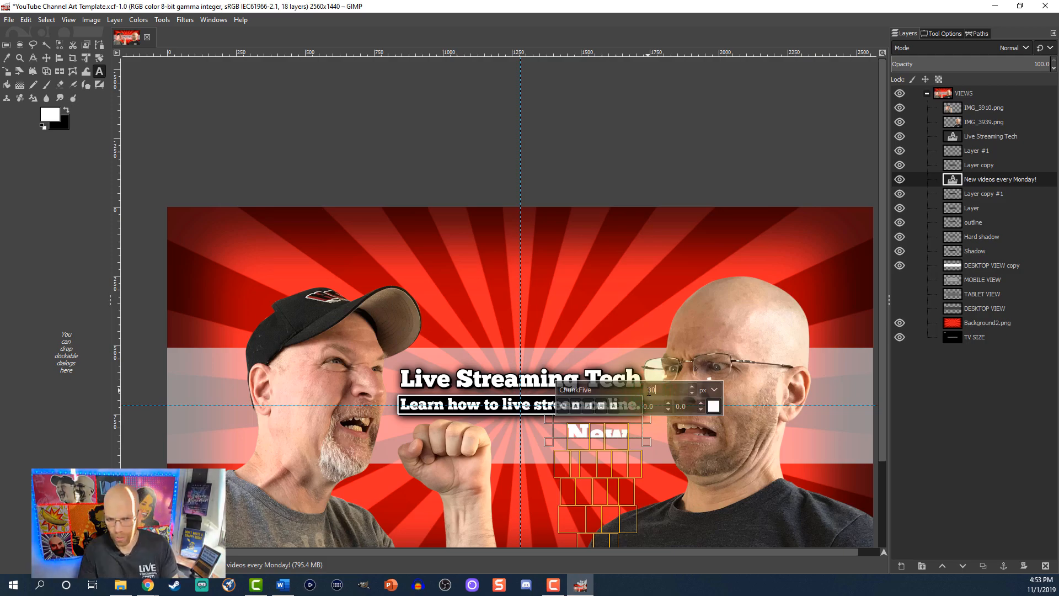
{"action": "left_click", "coordinate": [942, 32]}
{"action": "left_click", "coordinate": [934, 210]}
{"action": "left_click", "coordinate": [929, 221]}
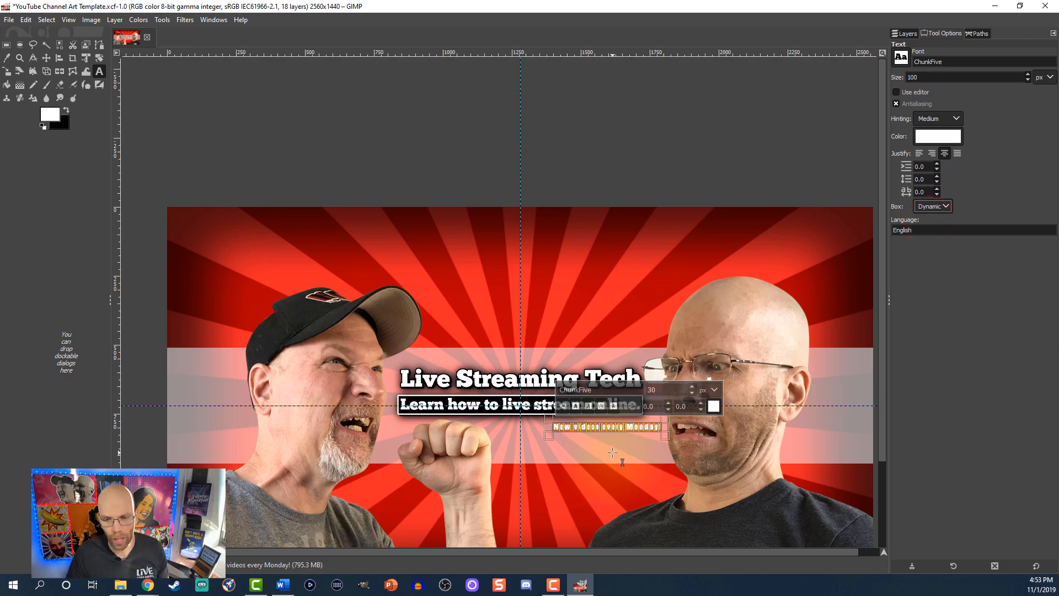
- Move the schedule text below the tagline so its right end lines up with the tagline box's right edge
{"action": "scroll", "coordinate": [612, 453], "scroll_direction": "up", "scroll_amount": 3}
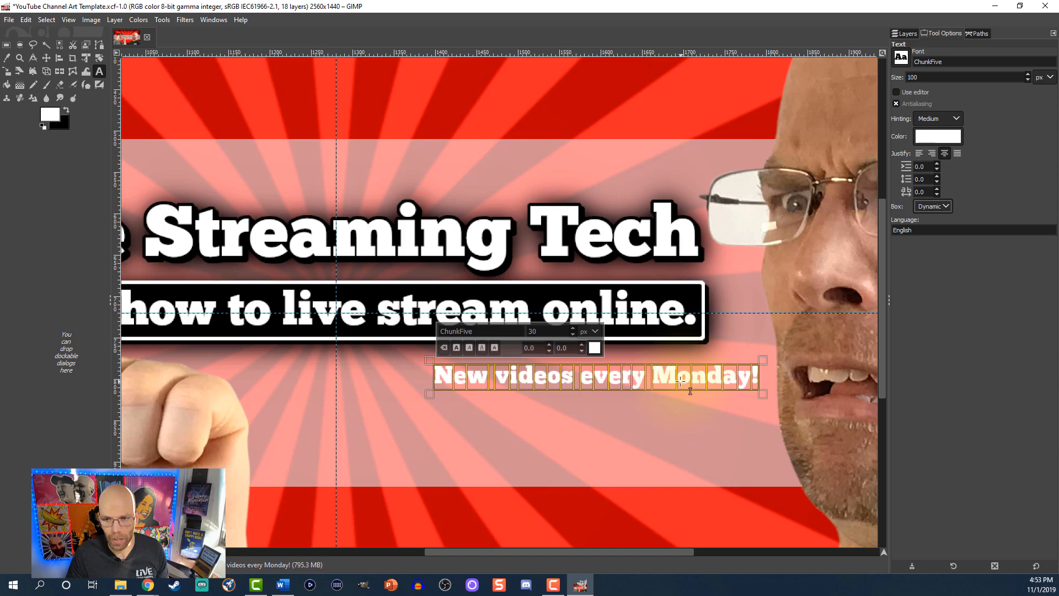
{"action": "left_click", "coordinate": [47, 58]}
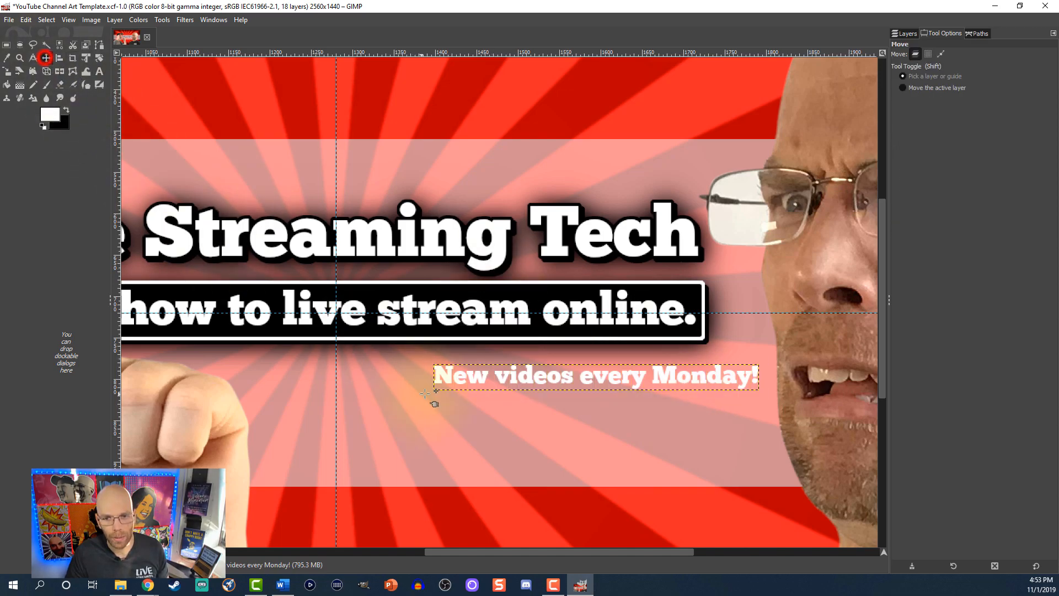
{"action": "left_click_drag", "start_coordinate": [504, 378], "coordinate": [446, 382]}
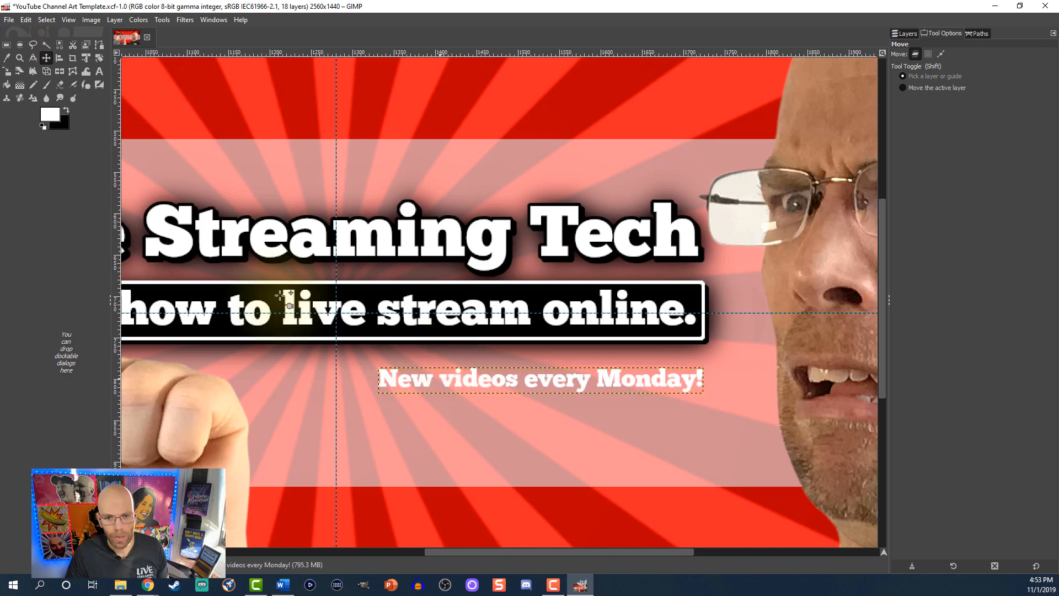
- Change the colour of the whole "New videos every Monday!" text to black (000000)
{"action": "left_click", "coordinate": [99, 71]}
{"action": "left_click", "coordinate": [474, 380]}
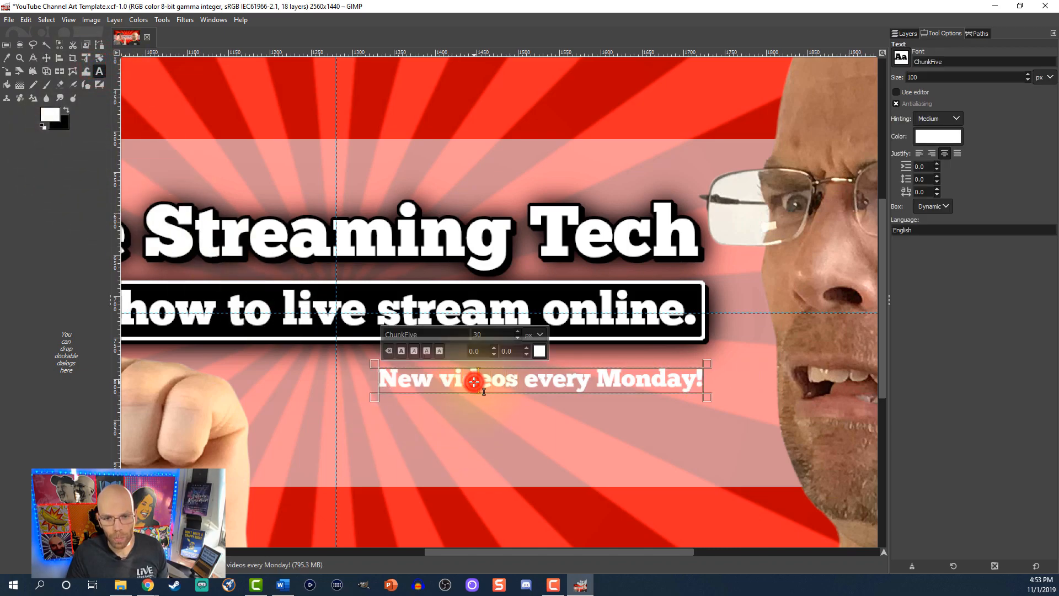
{"action": "key", "text": "ctrl+a"}
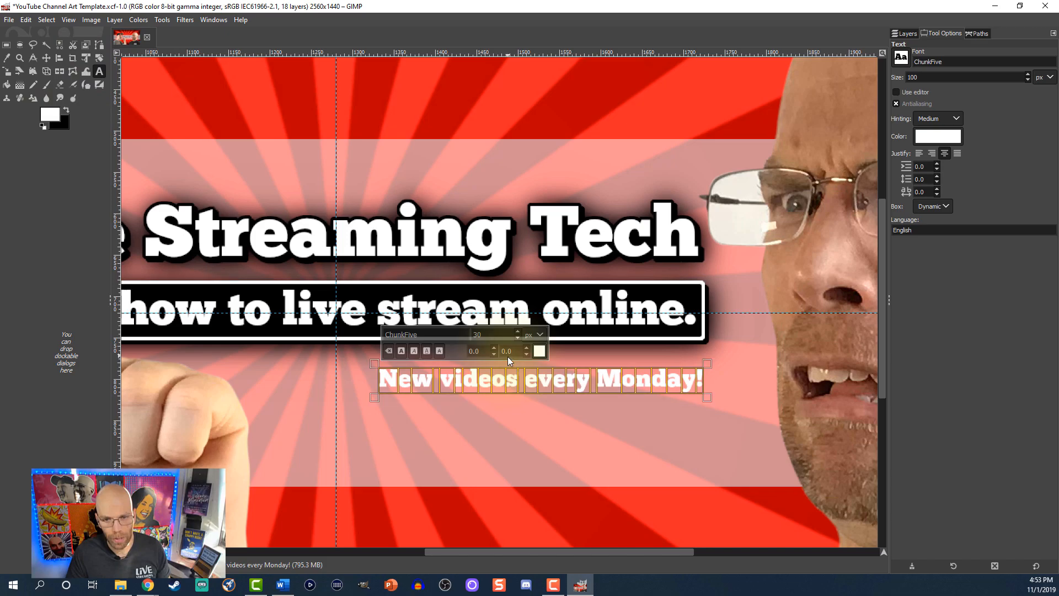
{"action": "left_click", "coordinate": [540, 351]}
{"action": "left_click", "coordinate": [566, 410]}
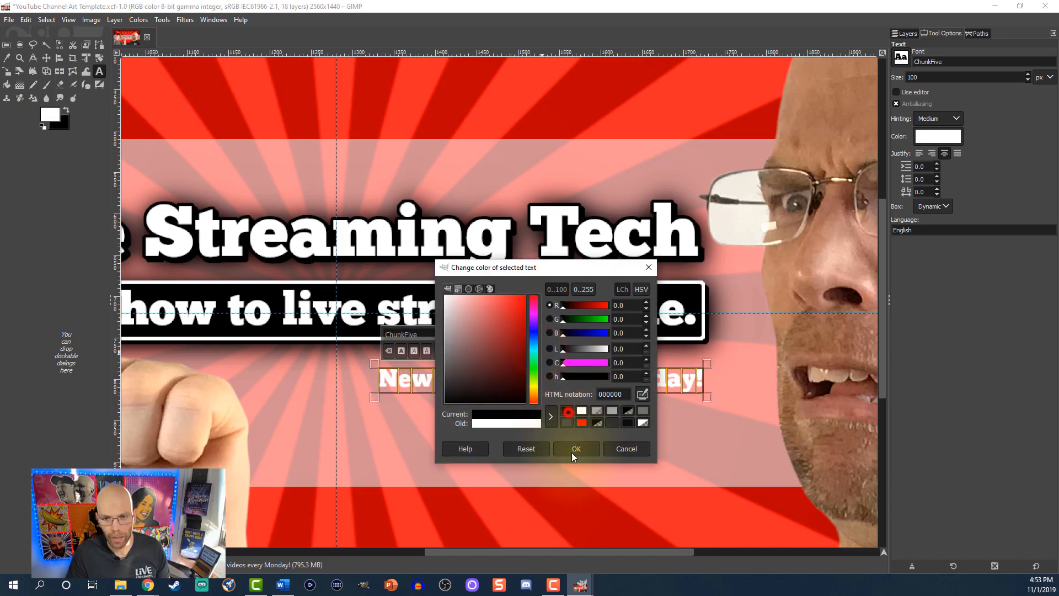
{"action": "left_click", "coordinate": [571, 449]}
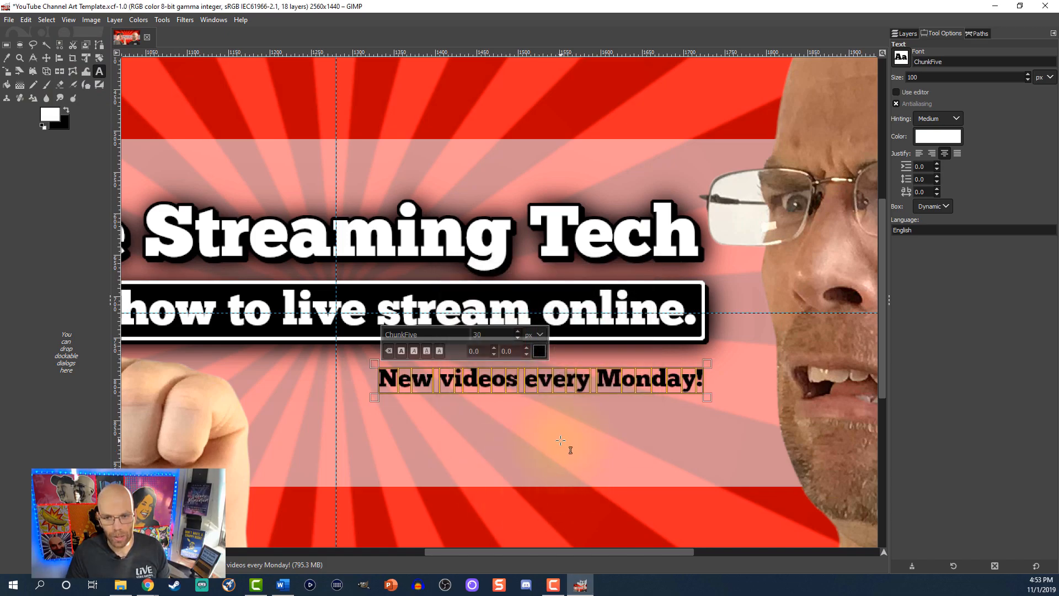
- Duplicate the schedule text layer, hide the upper copy and make the lower one active
{"action": "left_click", "coordinate": [904, 33]}
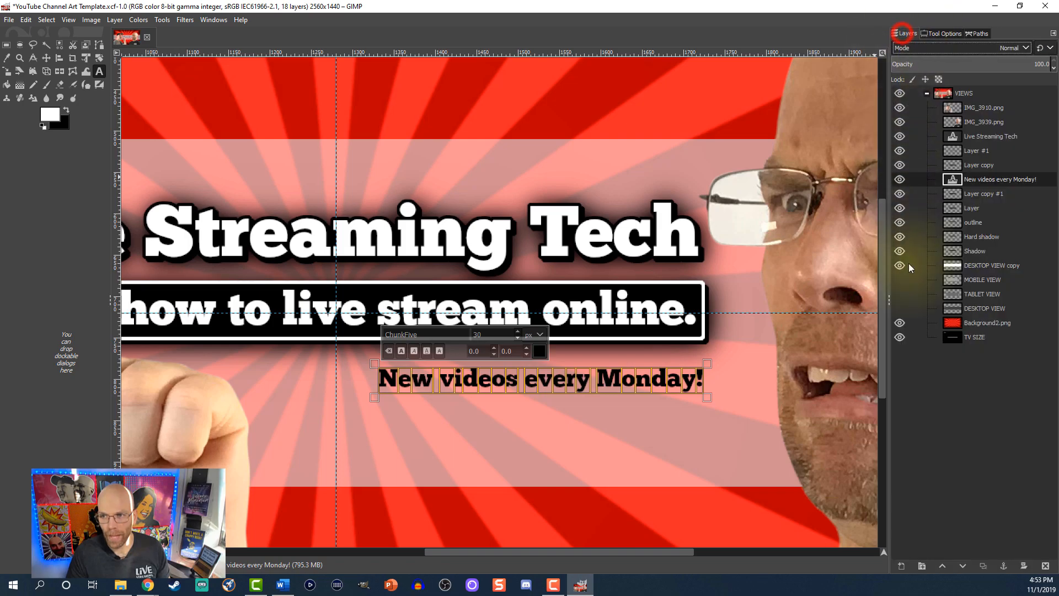
{"action": "left_click", "coordinate": [983, 566]}
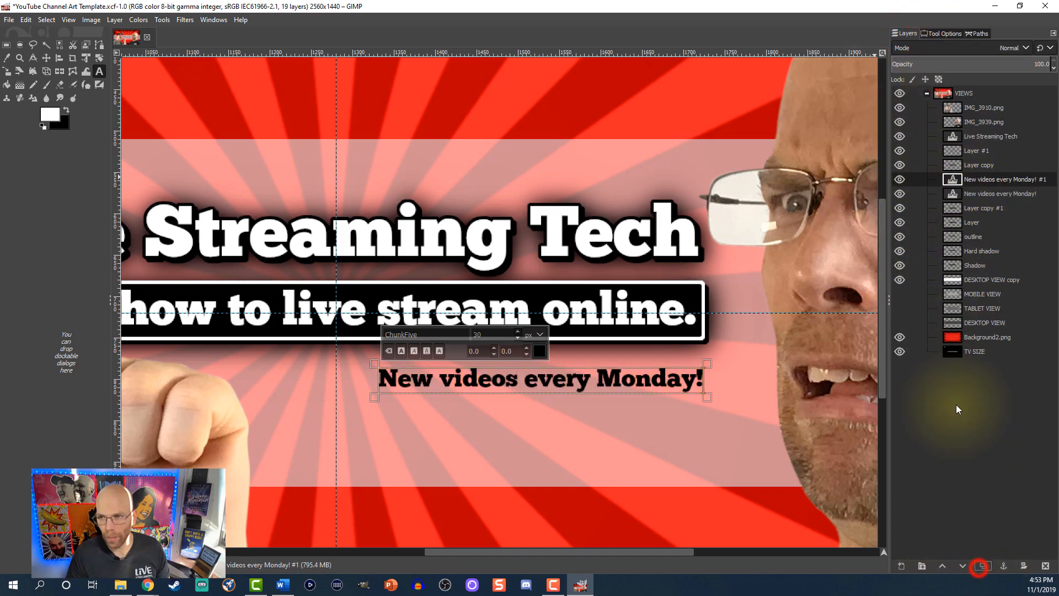
{"action": "left_click", "coordinate": [947, 194]}
{"action": "left_click", "coordinate": [899, 179]}
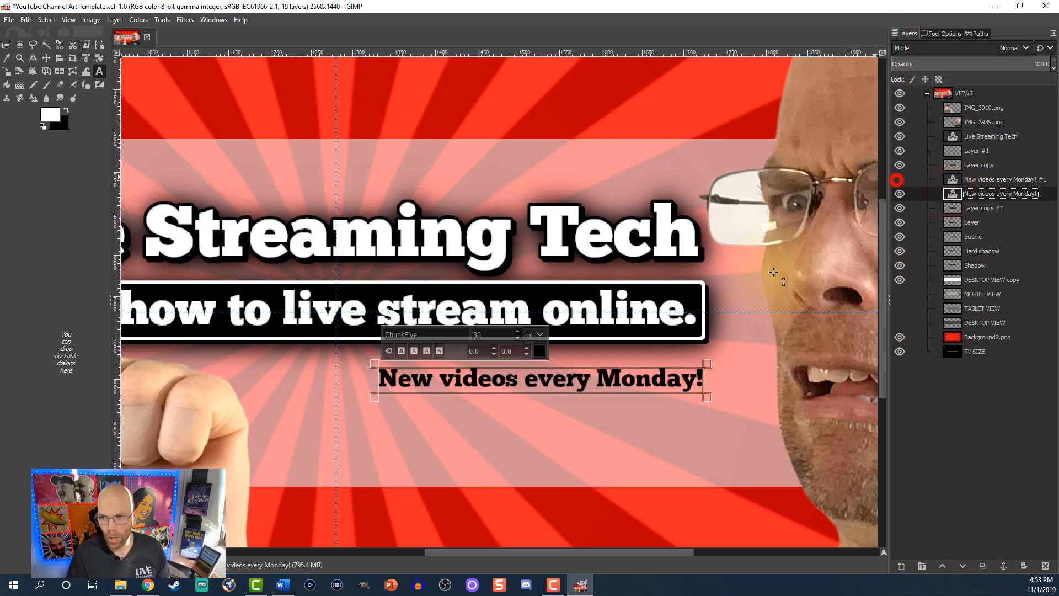
- Recolour the lower copy of the schedule text white
{"action": "triple_click", "coordinate": [574, 380]}
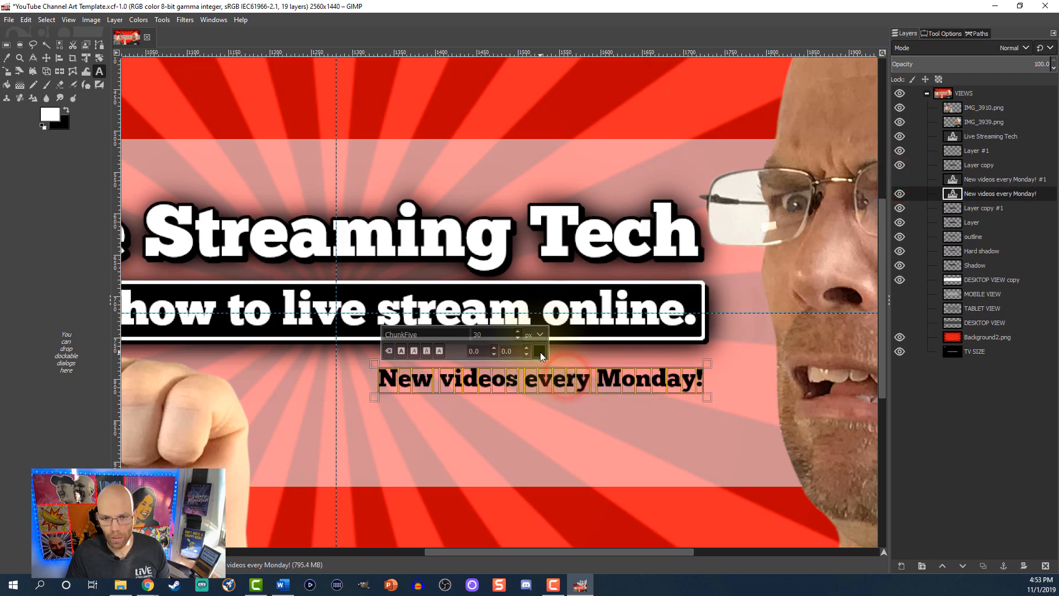
{"action": "left_click", "coordinate": [539, 351]}
{"action": "left_click", "coordinate": [580, 410]}
{"action": "left_click", "coordinate": [589, 448]}
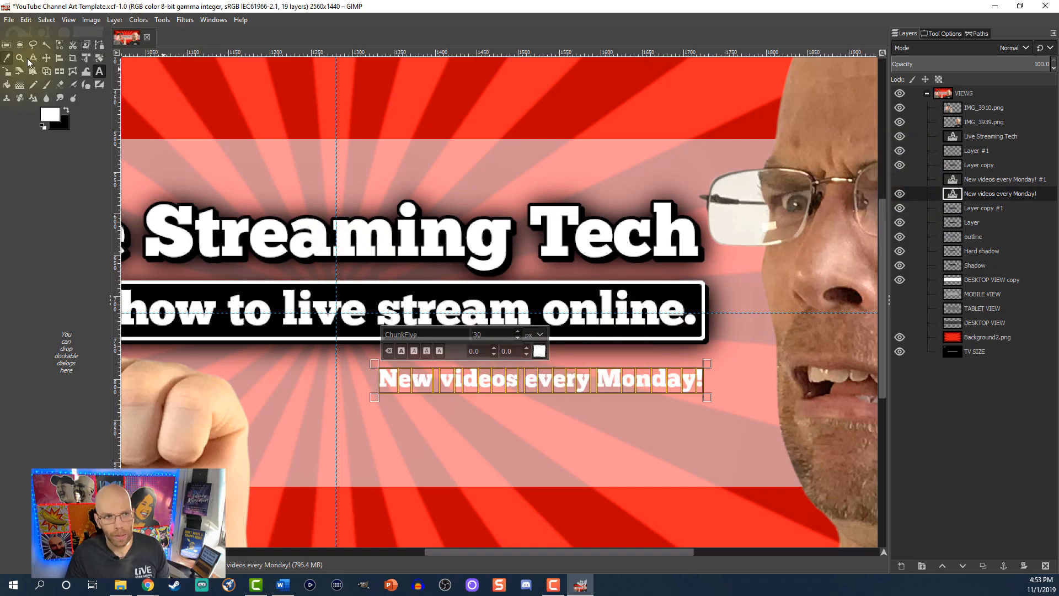
- Offset the white schedule text 3 px right and 3 px down as a hard shadow
{"action": "left_click", "coordinate": [47, 58]}
{"action": "left_click", "coordinate": [458, 383]}
{"action": "key", "text": "Right"}
{"action": "key", "text": "Right"}
{"action": "key", "text": "Right"}
{"action": "key", "text": "Down"}
{"action": "key", "text": "Down"}
{"action": "key", "text": "Down"}
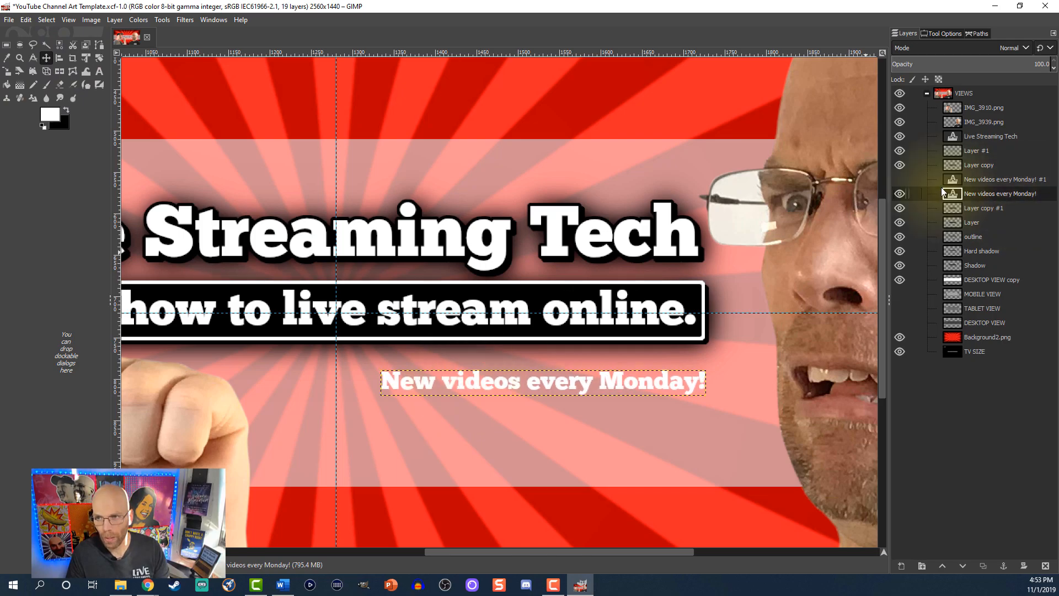
- Show the black schedule text again and nudge its white shadow back 2 px left and 2 px up
{"action": "left_click", "coordinate": [899, 180]}
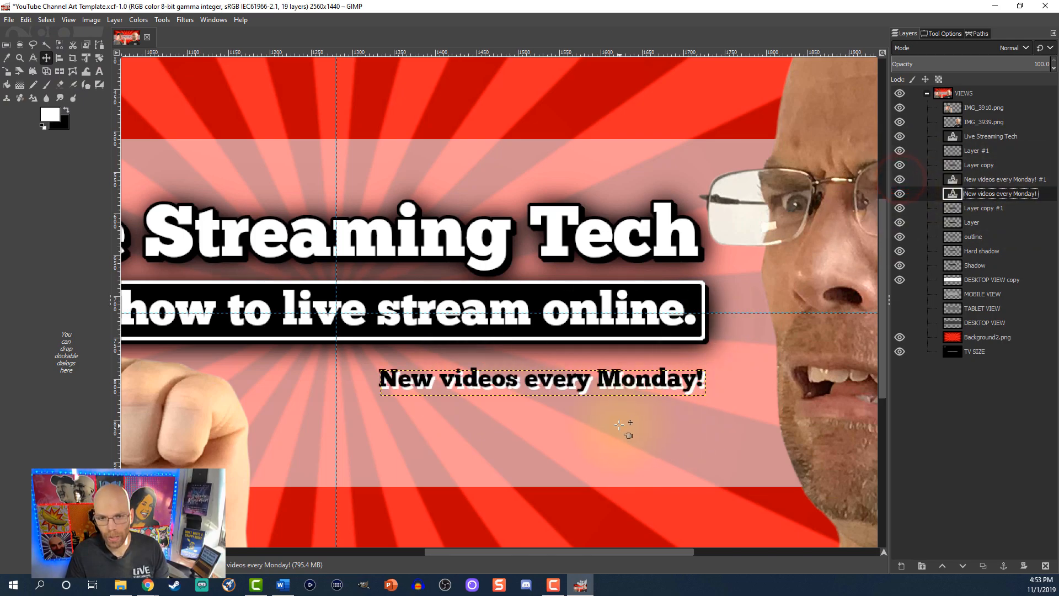
{"action": "scroll", "coordinate": [624, 417], "scroll_direction": "up", "scroll_amount": 2}
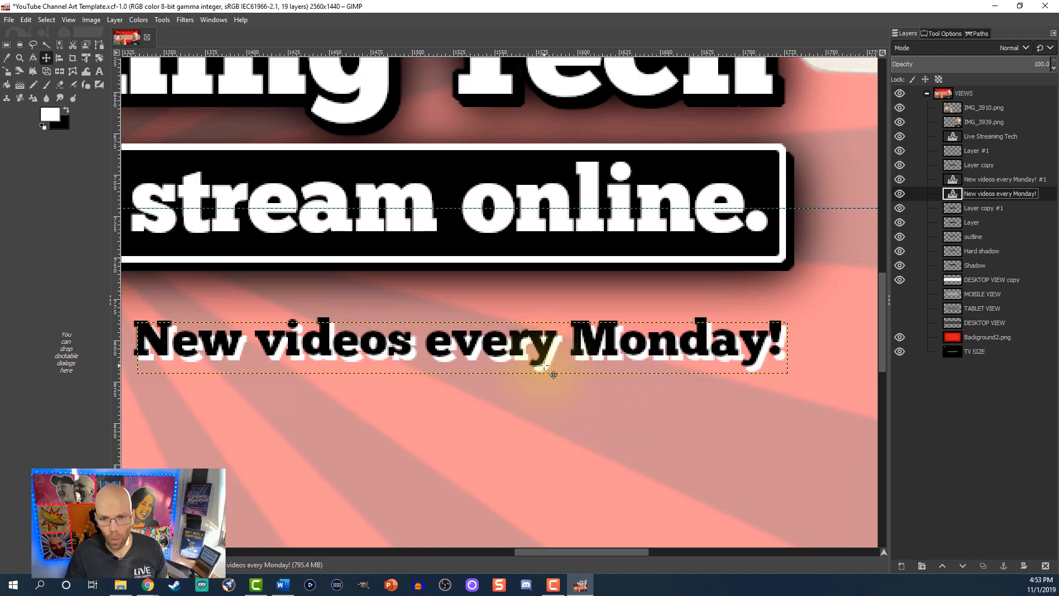
{"action": "key", "text": "Left"}
{"action": "key", "text": "Up"}
{"action": "key", "text": "Left"}
{"action": "key", "text": "Up"}
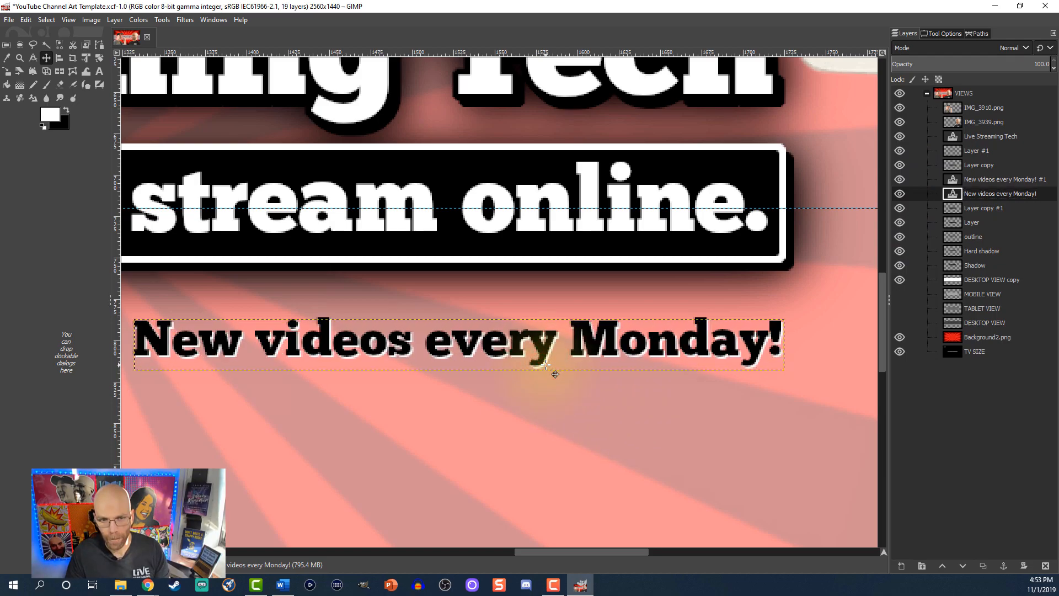
{"action": "scroll", "coordinate": [552, 369], "scroll_direction": "down", "scroll_amount": 3}
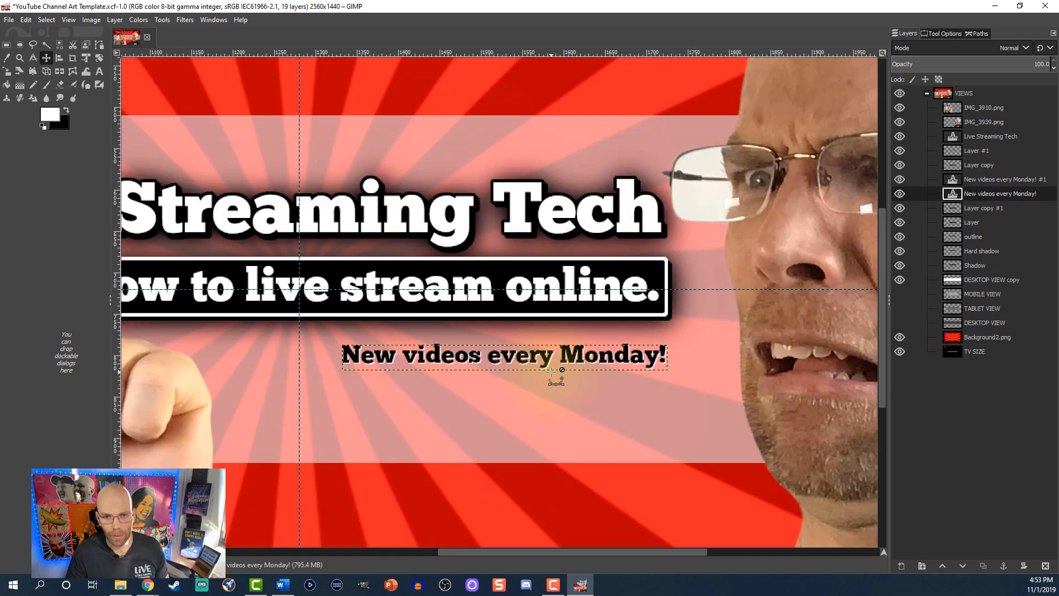
{"action": "scroll", "coordinate": [563, 385], "scroll_direction": "down", "scroll_amount": 2}
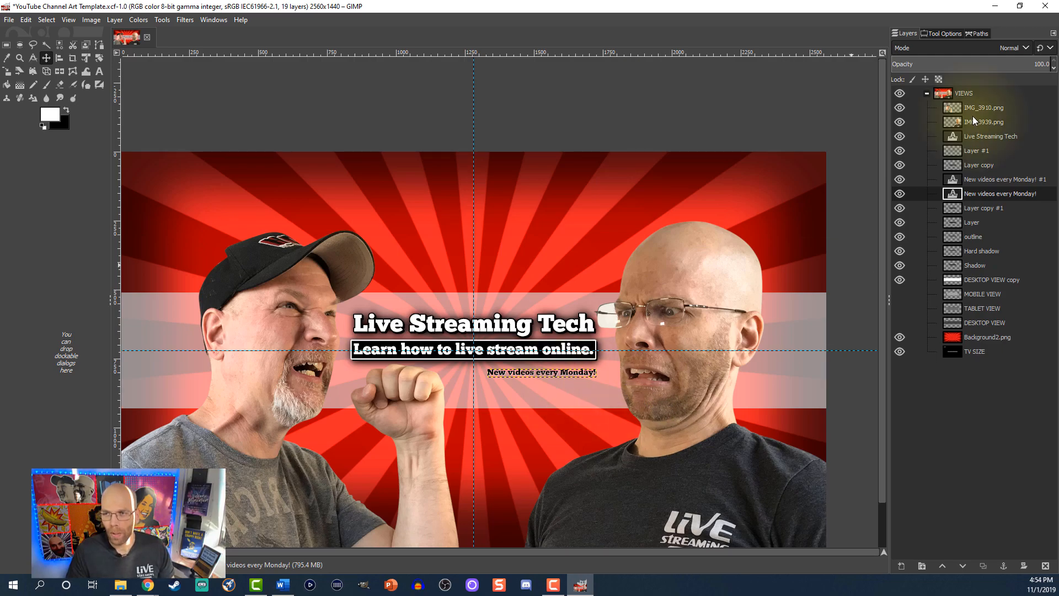
- Raise the saturation of the IMG_3910.png figure to 20 with Hue-Saturation
{"action": "left_click", "coordinate": [946, 107]}
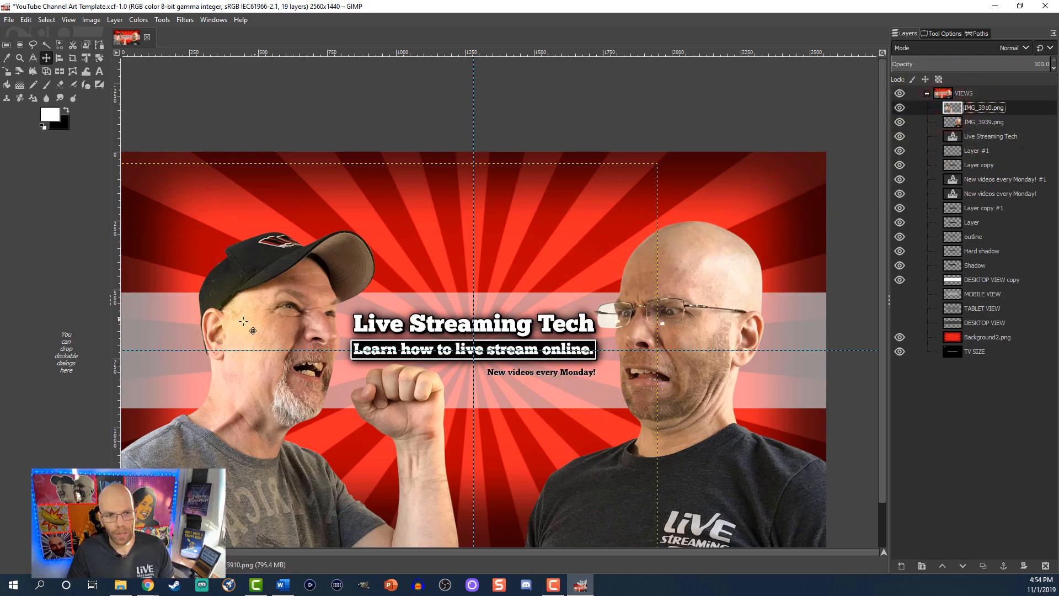
{"action": "left_click", "coordinate": [134, 19]}
{"action": "mouse_move", "coordinate": [163, 19]}
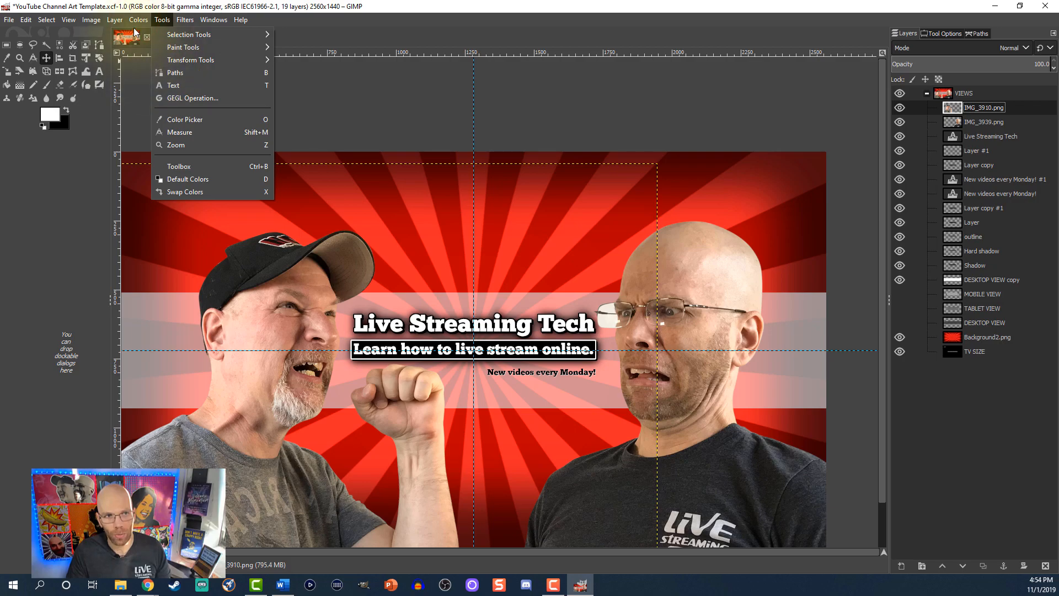
{"action": "left_click", "coordinate": [147, 70]}
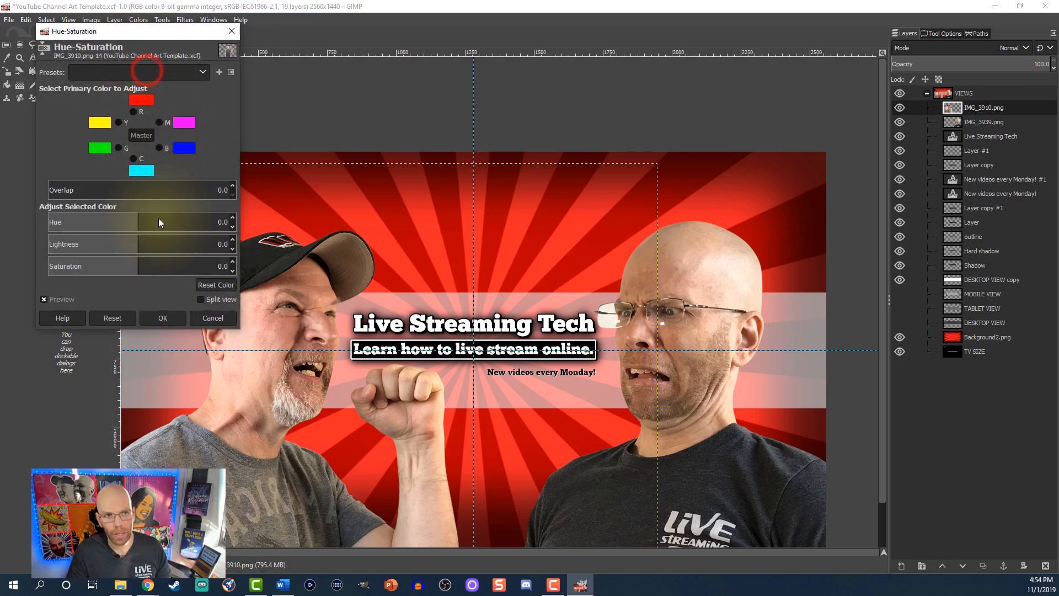
{"action": "left_click", "coordinate": [215, 268]}
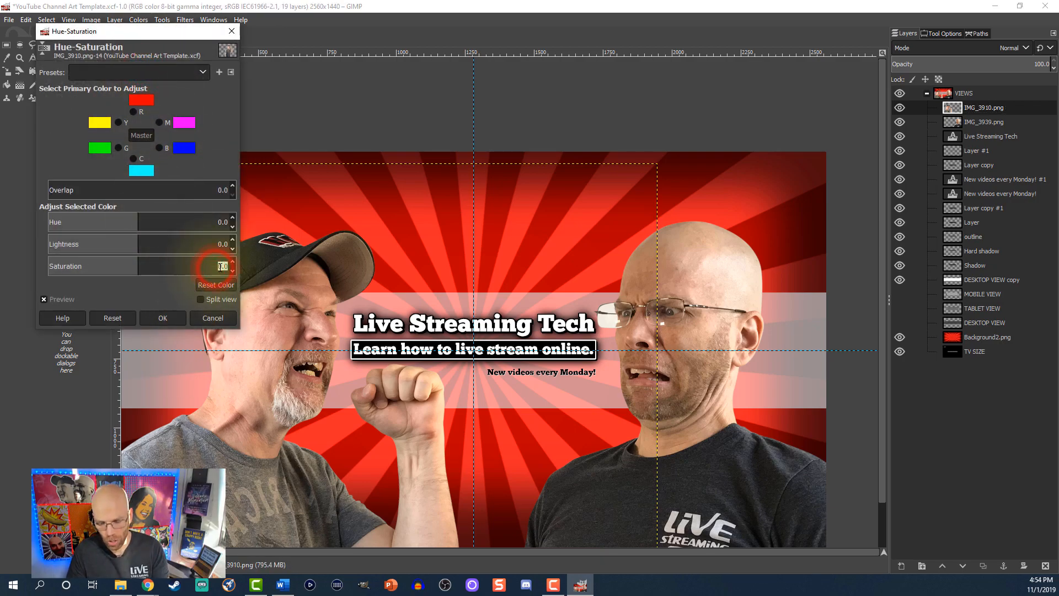
{"action": "type", "text": "20"}
{"action": "key", "text": "Return"}
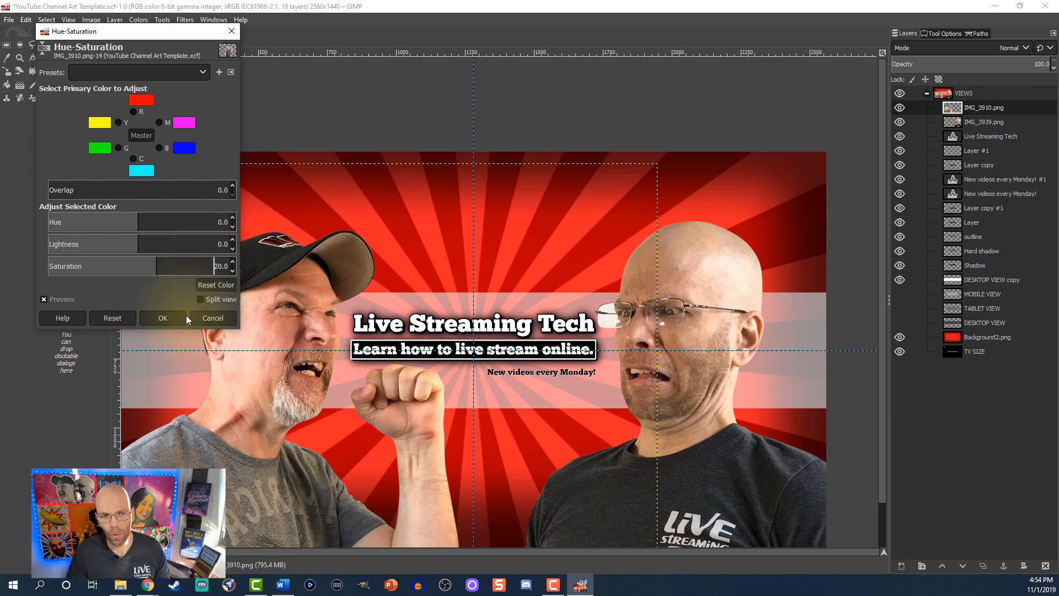
{"action": "left_click", "coordinate": [152, 317]}
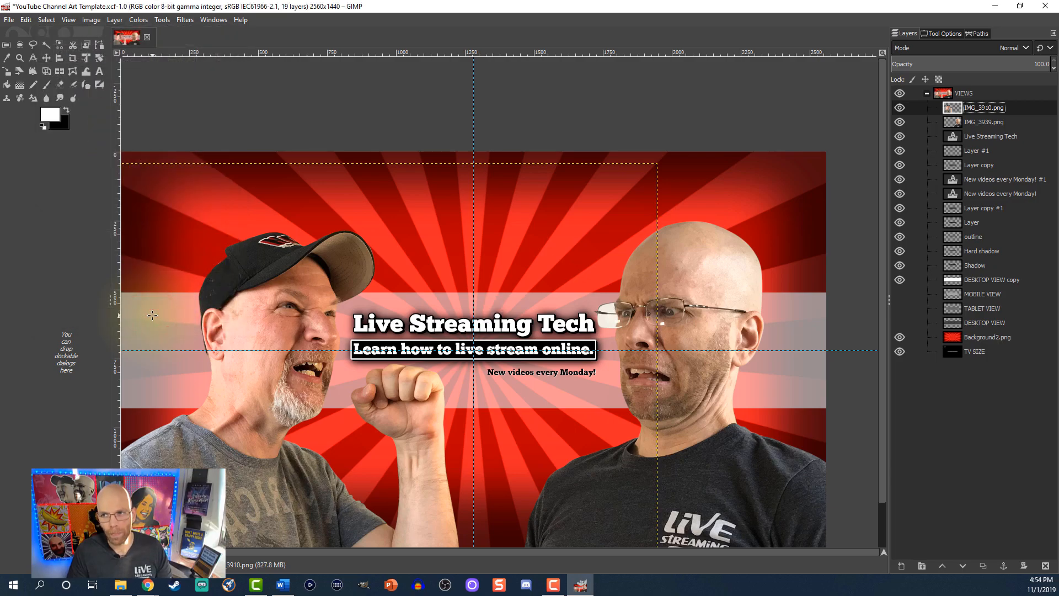
- Repeat the last Hue-Saturation adjustment on the IMG_3939.png figure
{"action": "left_click", "coordinate": [951, 121]}
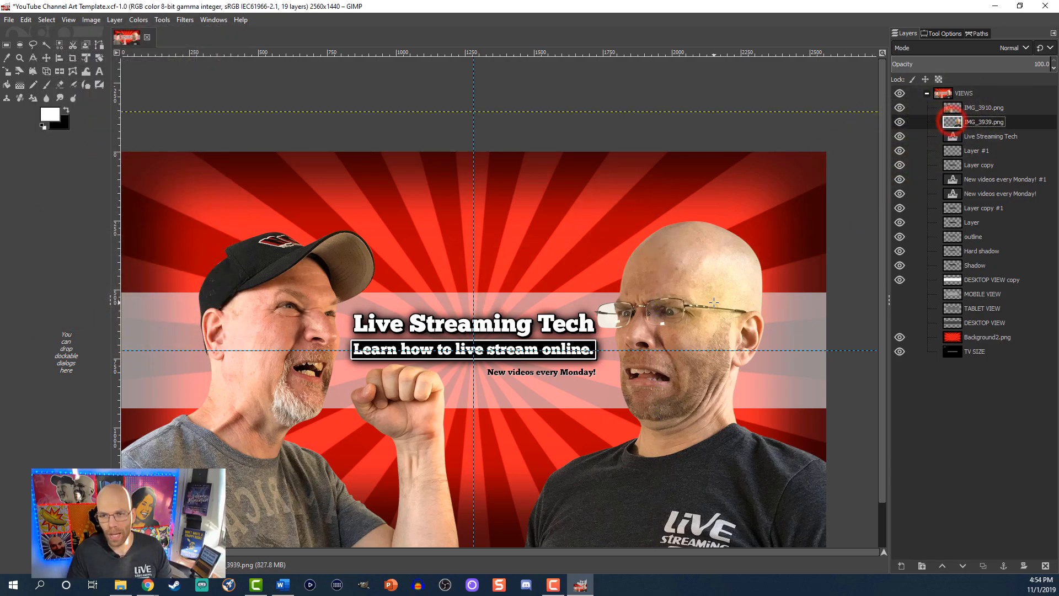
{"action": "left_click", "coordinate": [185, 20]}
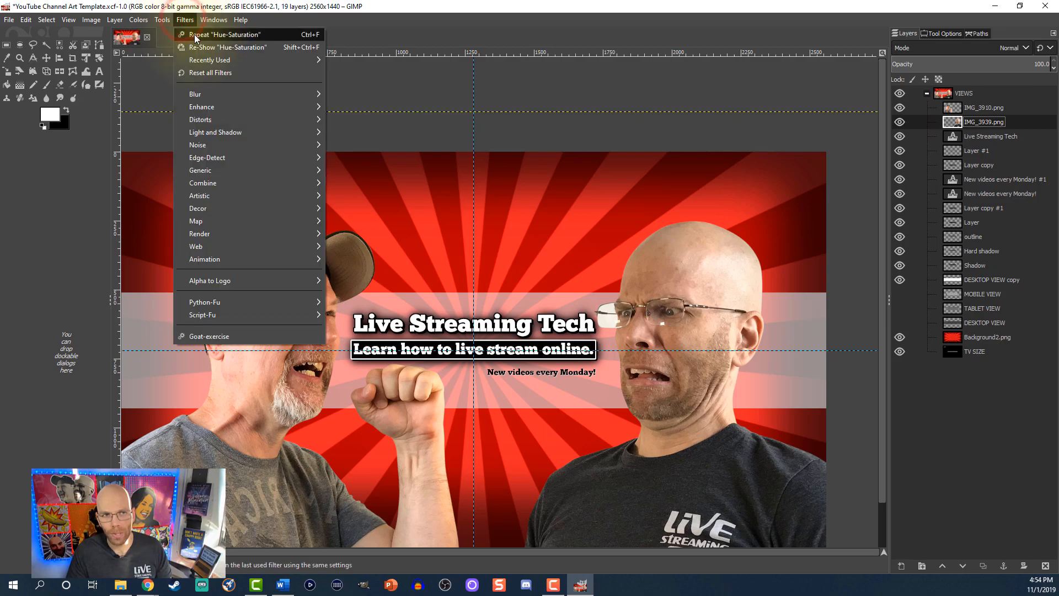
{"action": "left_click", "coordinate": [194, 35]}
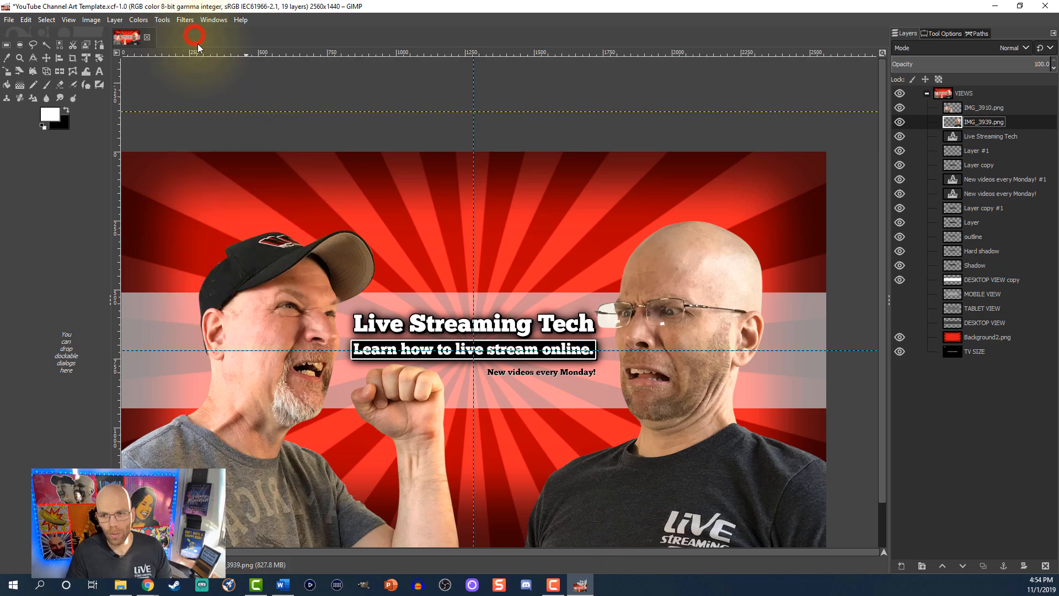
- Raise the contrast of the IMG_3910.png figure to 10 with Brightness-Contrast
{"action": "left_click", "coordinate": [955, 111]}
{"action": "left_click", "coordinate": [139, 20]}
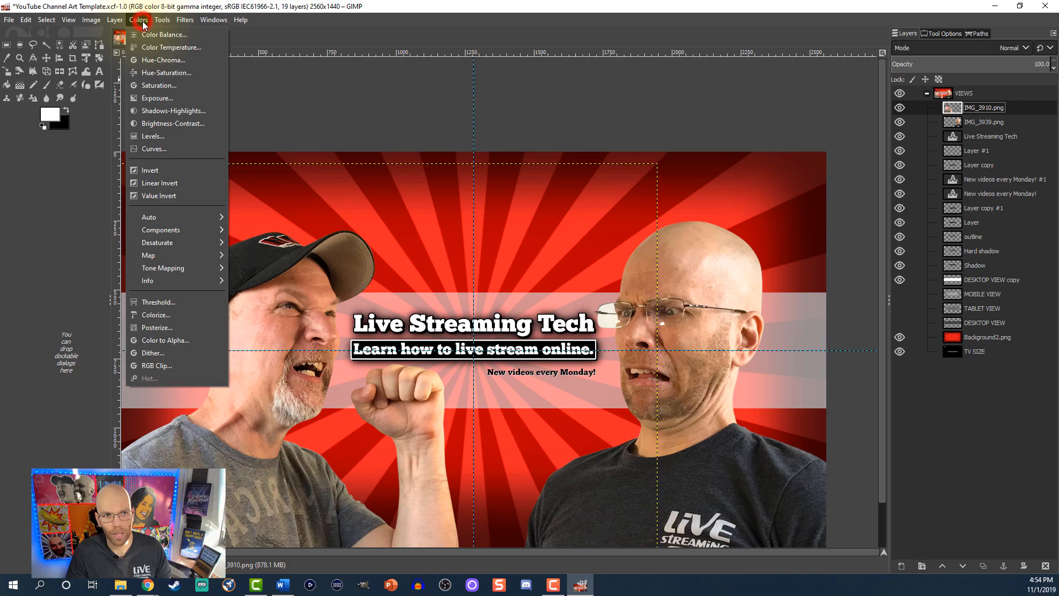
{"action": "left_click", "coordinate": [157, 123]}
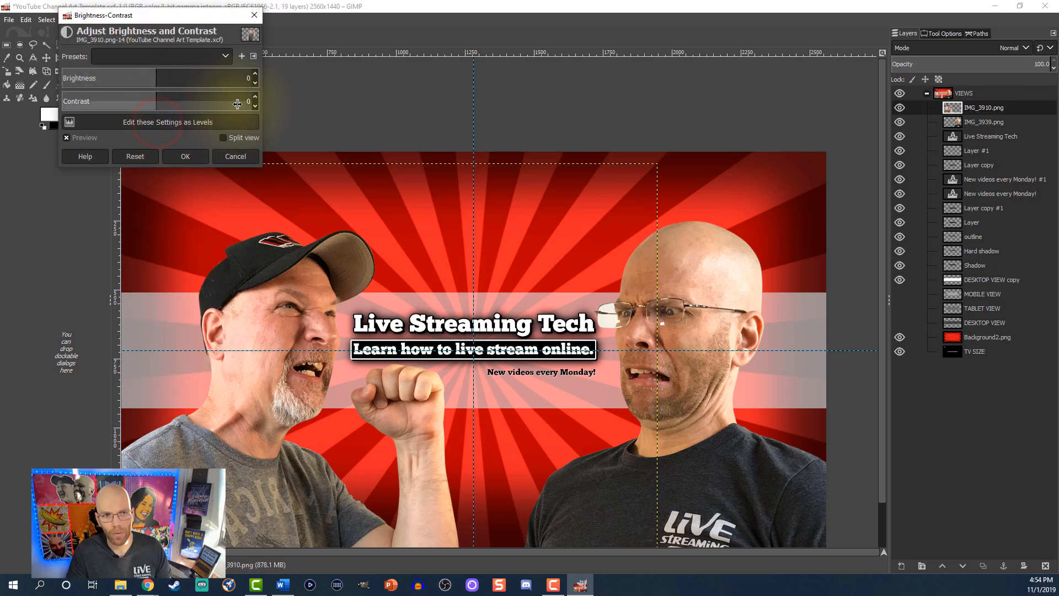
{"action": "left_click_drag", "start_coordinate": [234, 104], "coordinate": [239, 104]}
{"action": "key", "text": "Return"}
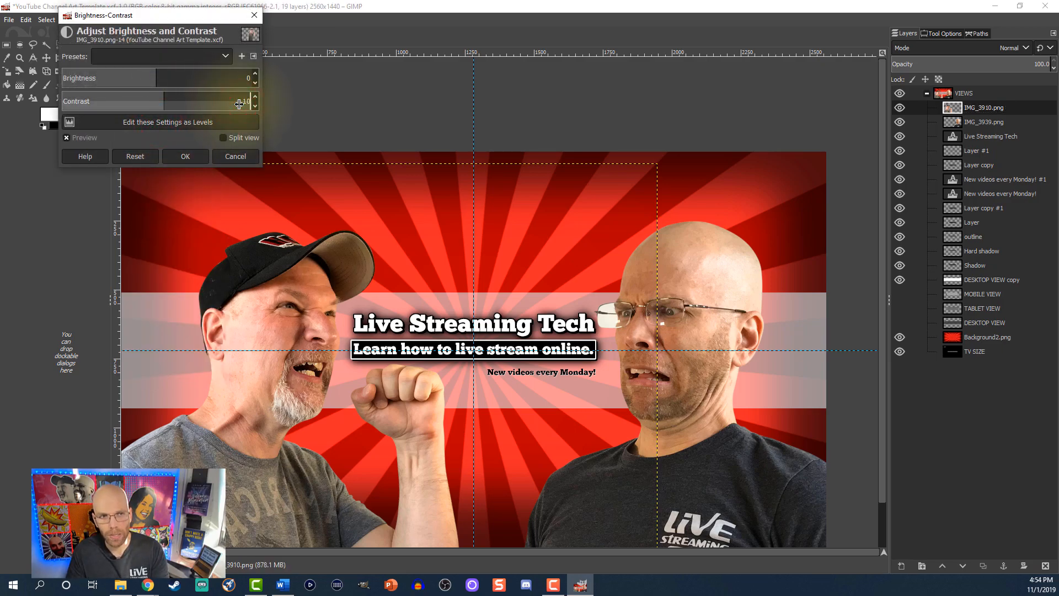
{"action": "left_click", "coordinate": [185, 155]}
- Repeat the last Brightness-Contrast adjustment on the IMG_3939.png figure
{"action": "left_click", "coordinate": [958, 122]}
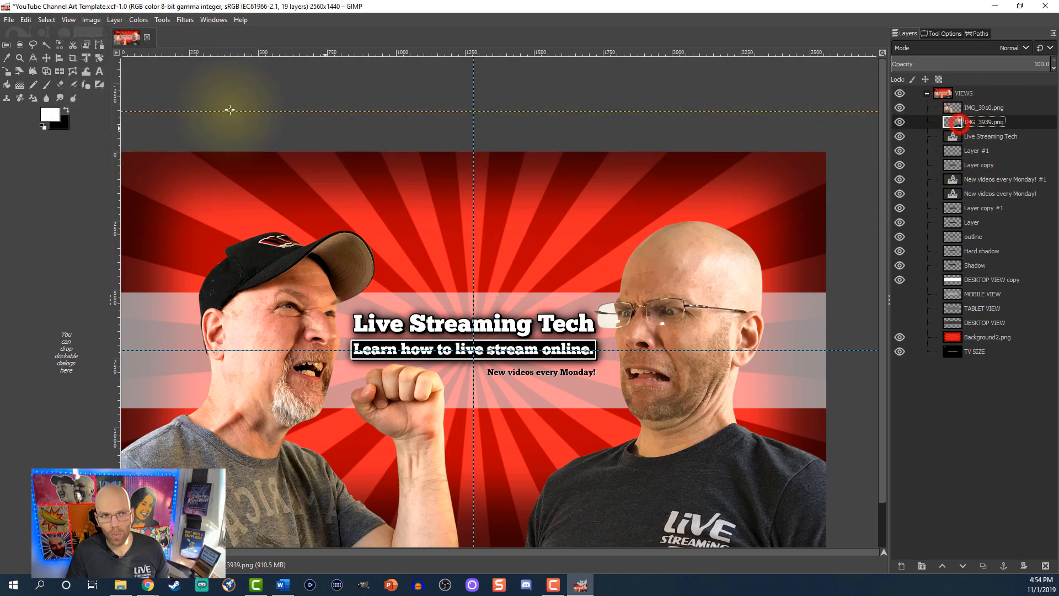
{"action": "left_click", "coordinate": [185, 20]}
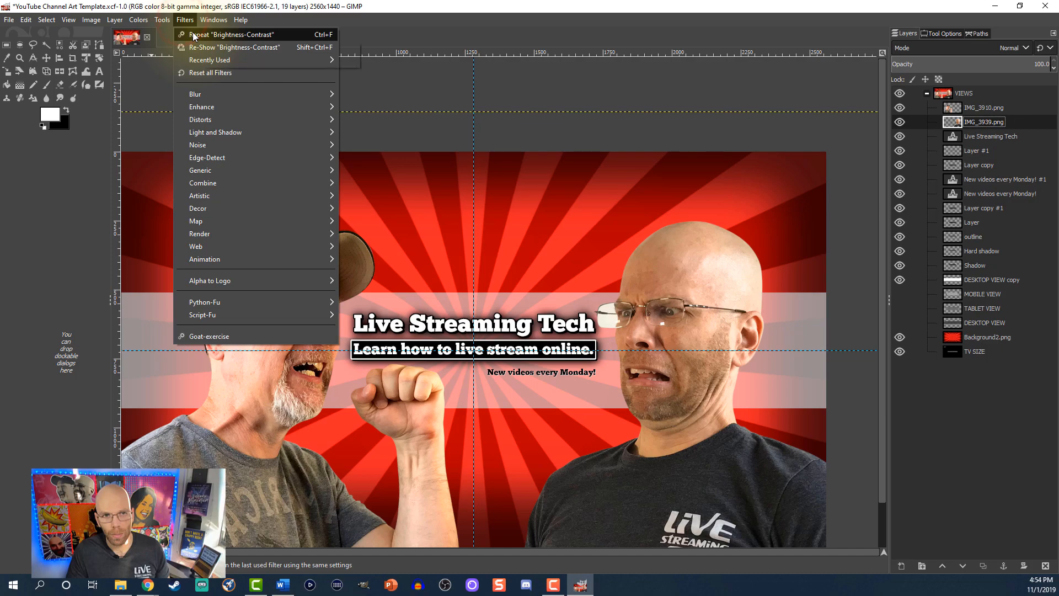
{"action": "left_click", "coordinate": [194, 34]}
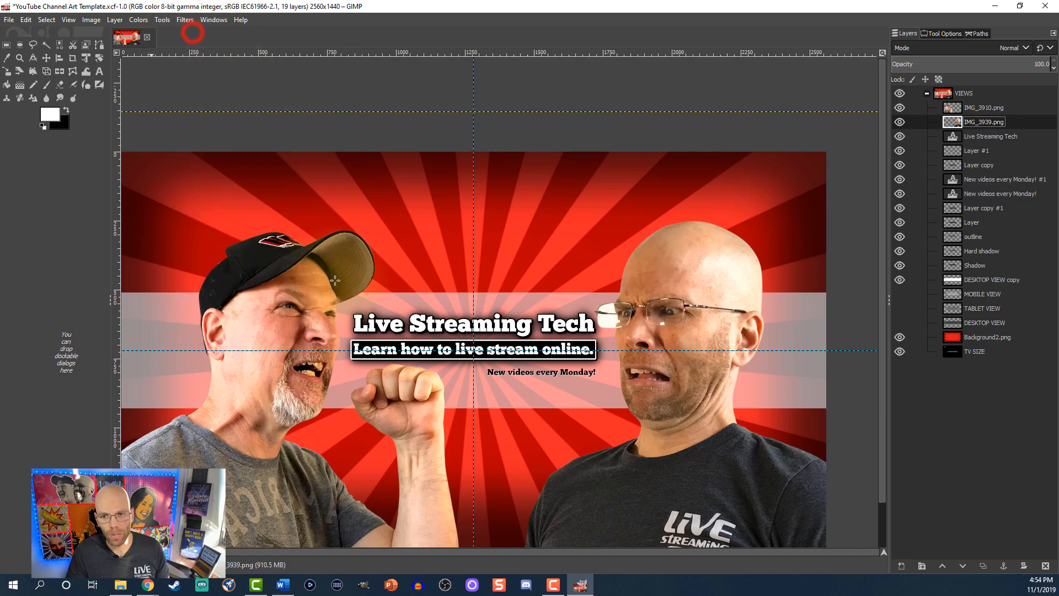
- Load the IMG_3910.png figure's shape as a selection and add a transparent layer directly above the Live Streaming Tech text layer
{"action": "right_click", "coordinate": [957, 109]}
{"action": "left_click", "coordinate": [884, 459]}
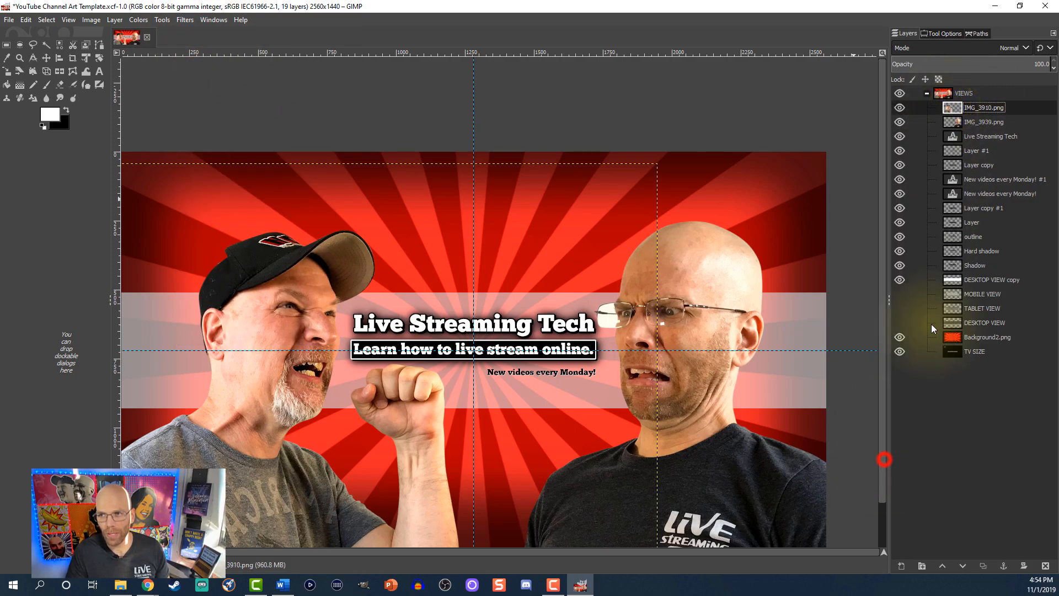
{"action": "left_click", "coordinate": [953, 136]}
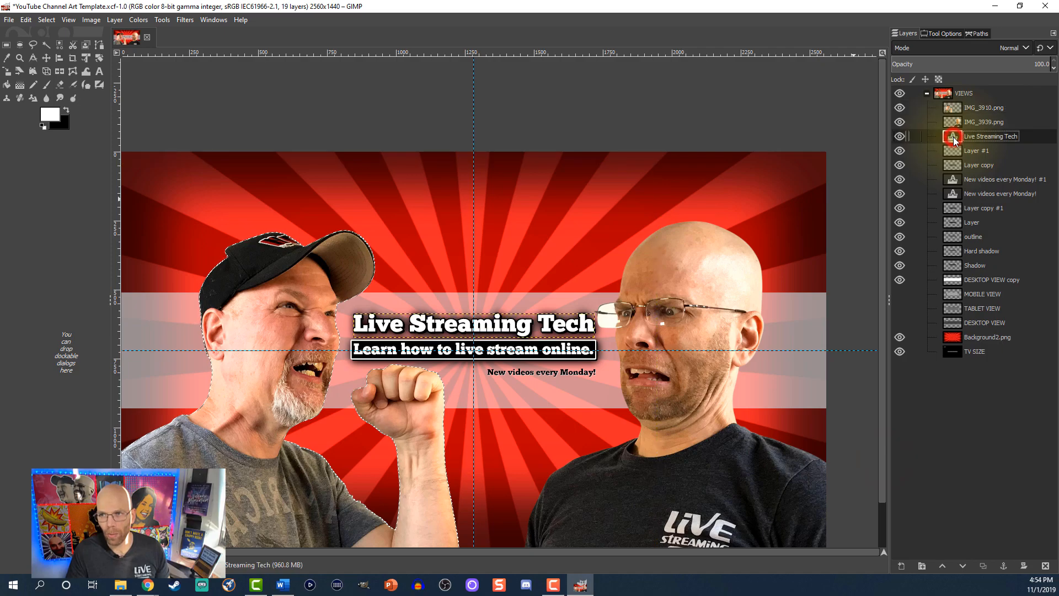
{"action": "left_click", "coordinate": [903, 566]}
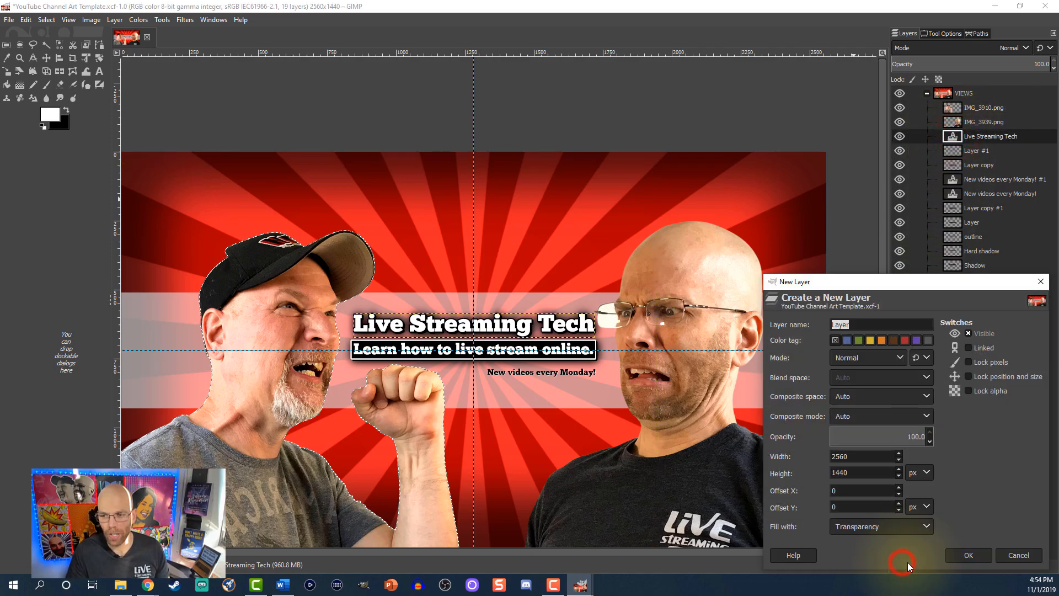
{"action": "left_click", "coordinate": [956, 558]}
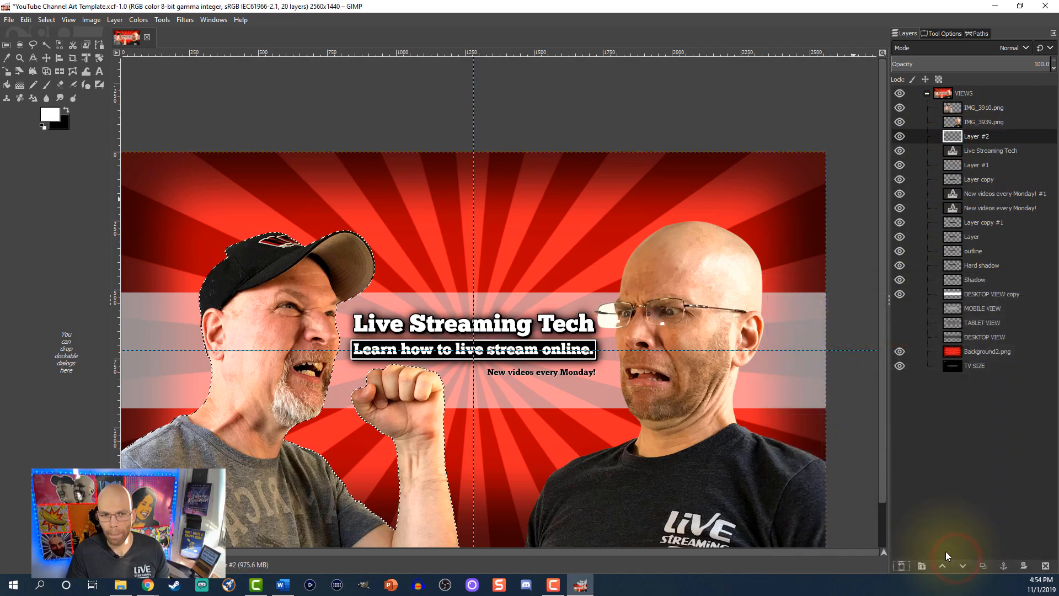
- Try to grow the selection around the IMG_3910.png figure by 16 px
{"action": "left_click", "coordinate": [70, 20]}
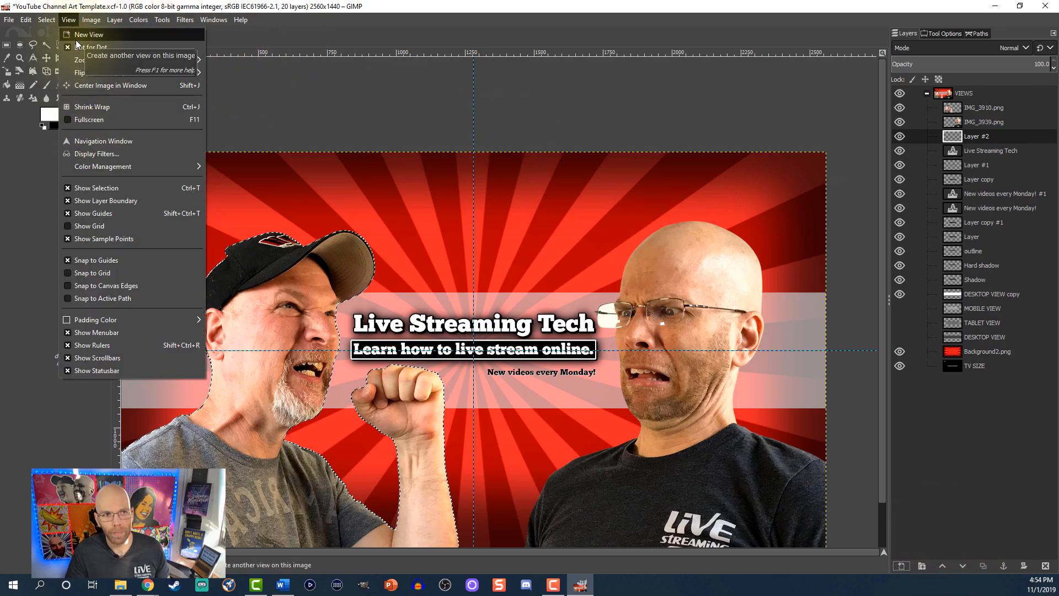
{"action": "mouse_move", "coordinate": [47, 19]}
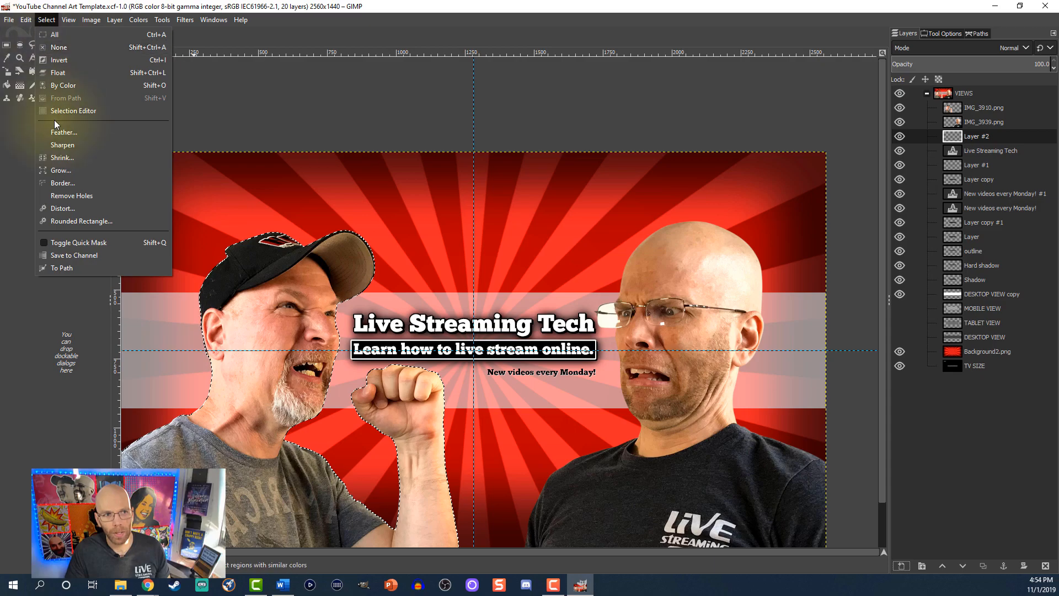
{"action": "left_click", "coordinate": [55, 170]}
{"action": "type", "text": "16"}
{"action": "key", "text": "Return"}
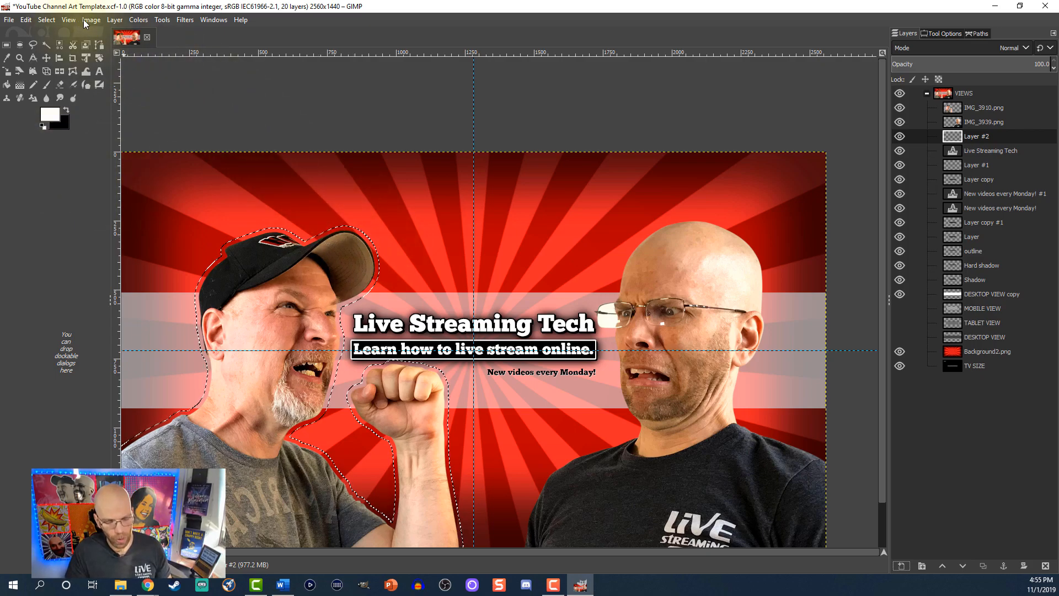
- Grow the IMG_3910.png figure's selection by 10 px and fill it with white on the new layer
{"action": "left_click", "coordinate": [46, 20]}
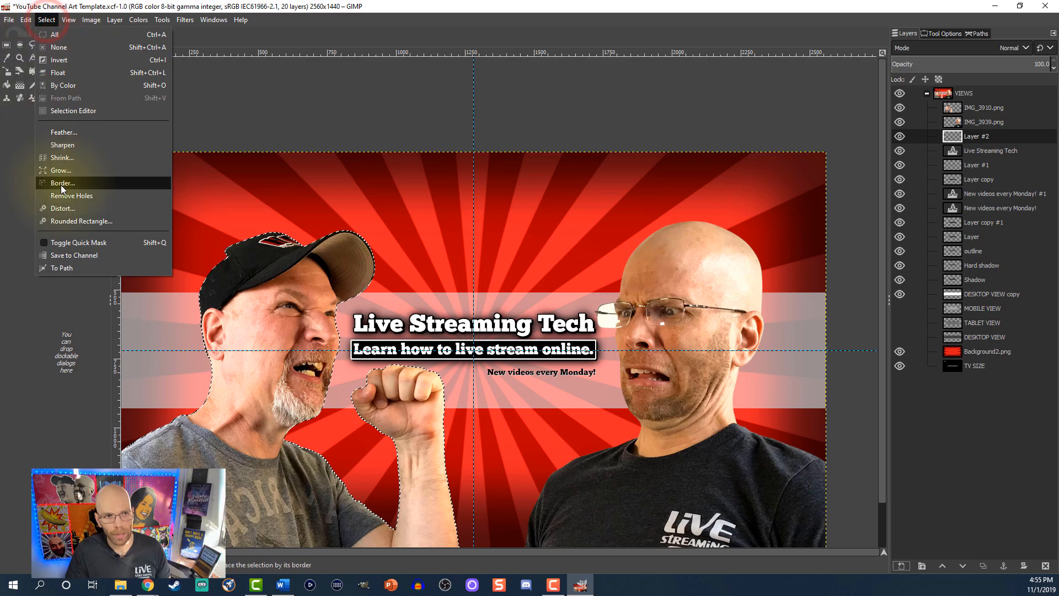
{"action": "left_click", "coordinate": [59, 170]}
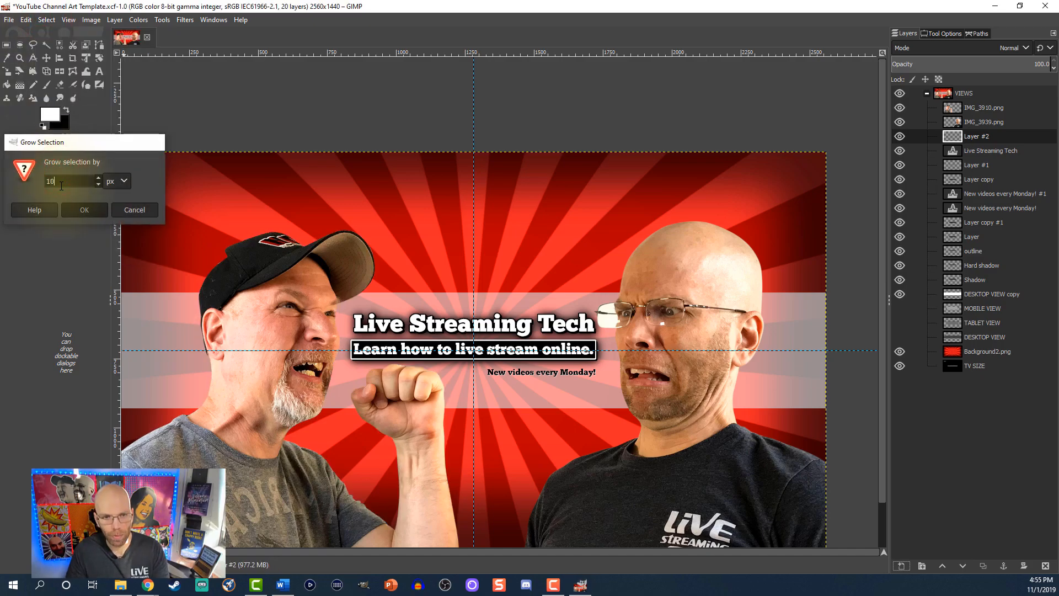
{"action": "key", "text": "Return"}
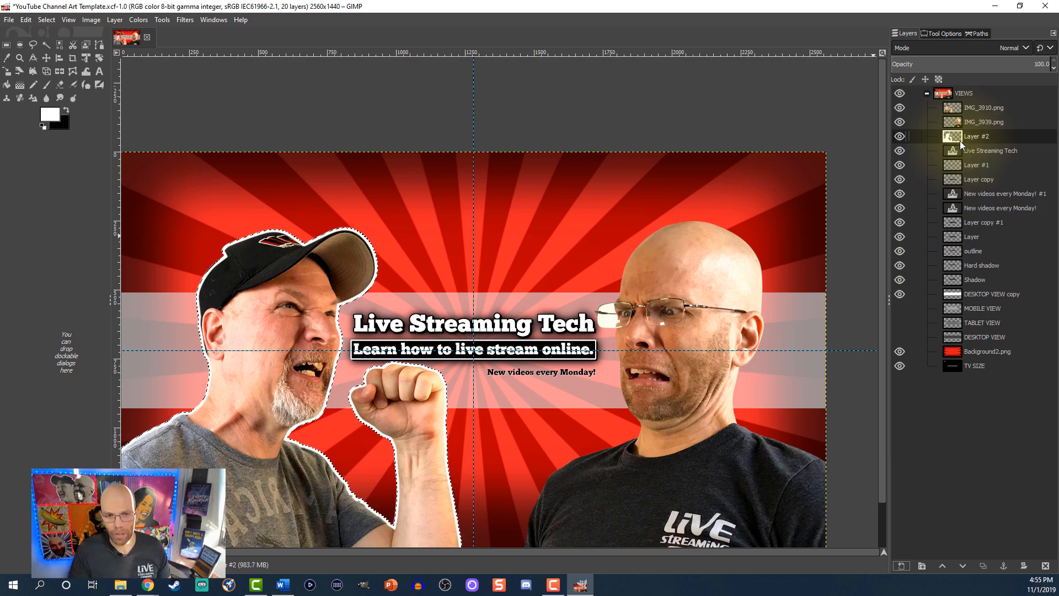
- Select the IMG_3939.png figure's shape, grow the selection by 10 px and fill it with white on Layer #2
{"action": "left_click", "coordinate": [951, 123]}
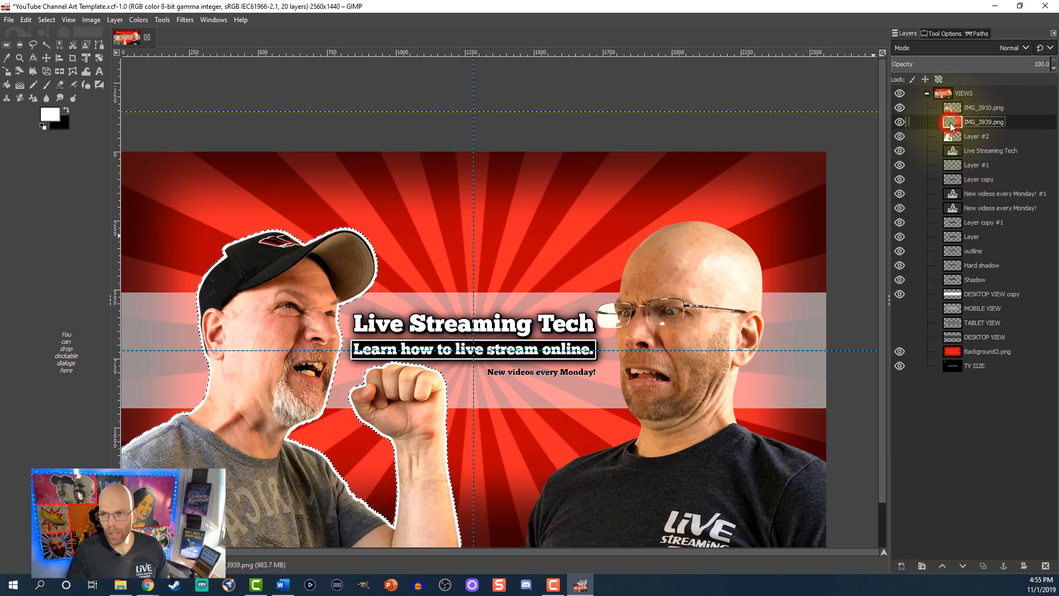
{"action": "right_click", "coordinate": [951, 127]}
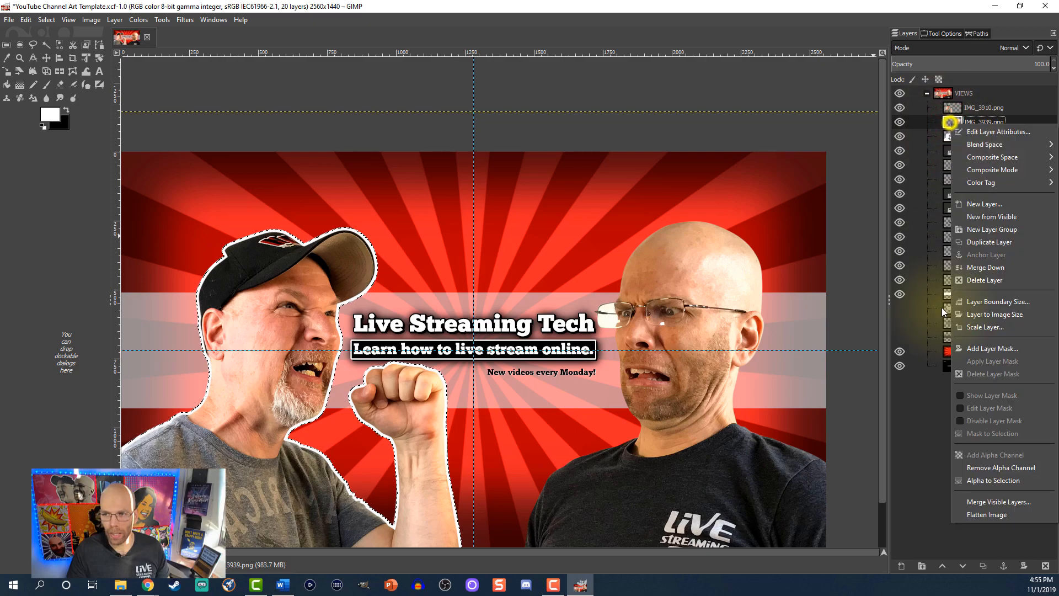
{"action": "left_click", "coordinate": [982, 477]}
{"action": "left_click", "coordinate": [46, 19]}
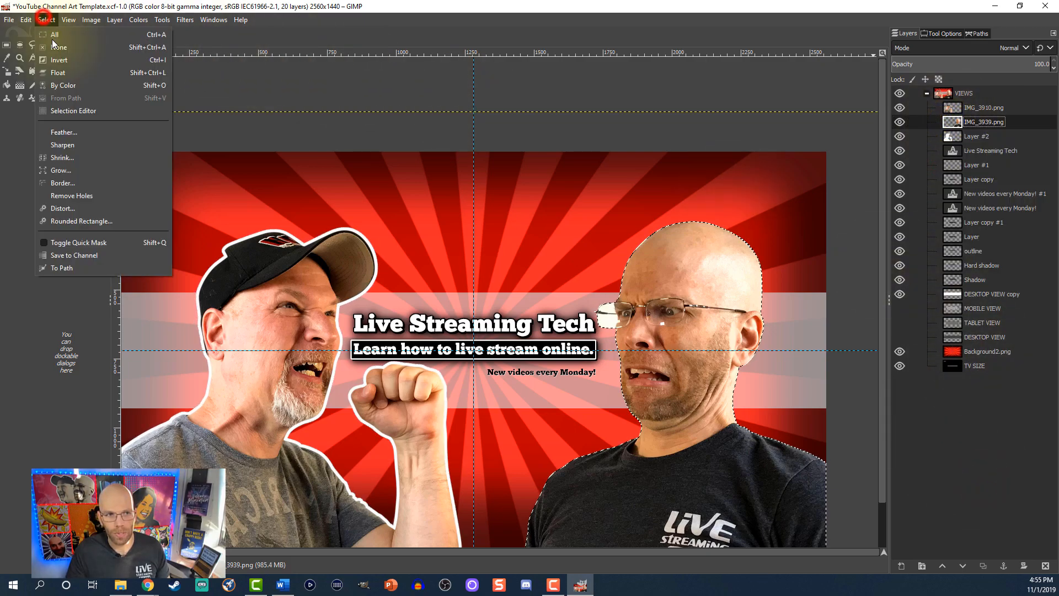
{"action": "left_click", "coordinate": [74, 174]}
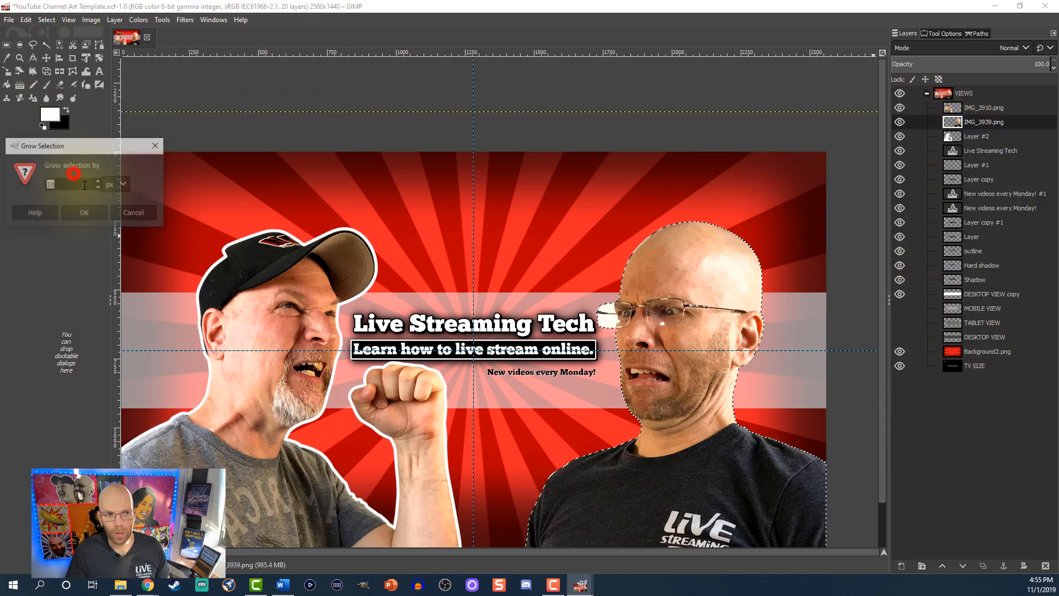
{"action": "left_click", "coordinate": [81, 217]}
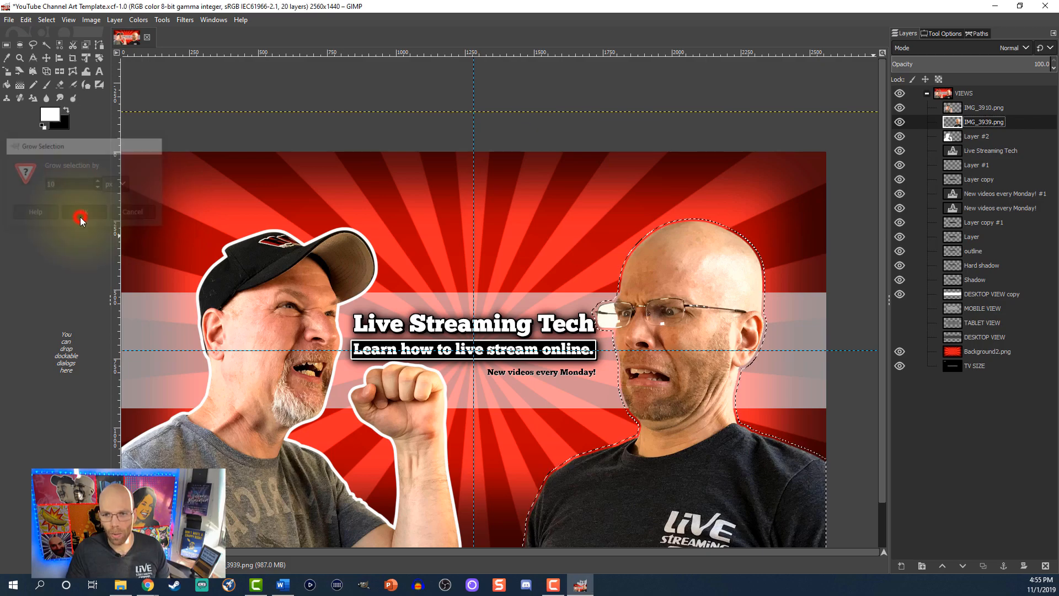
{"action": "left_click", "coordinate": [950, 137]}
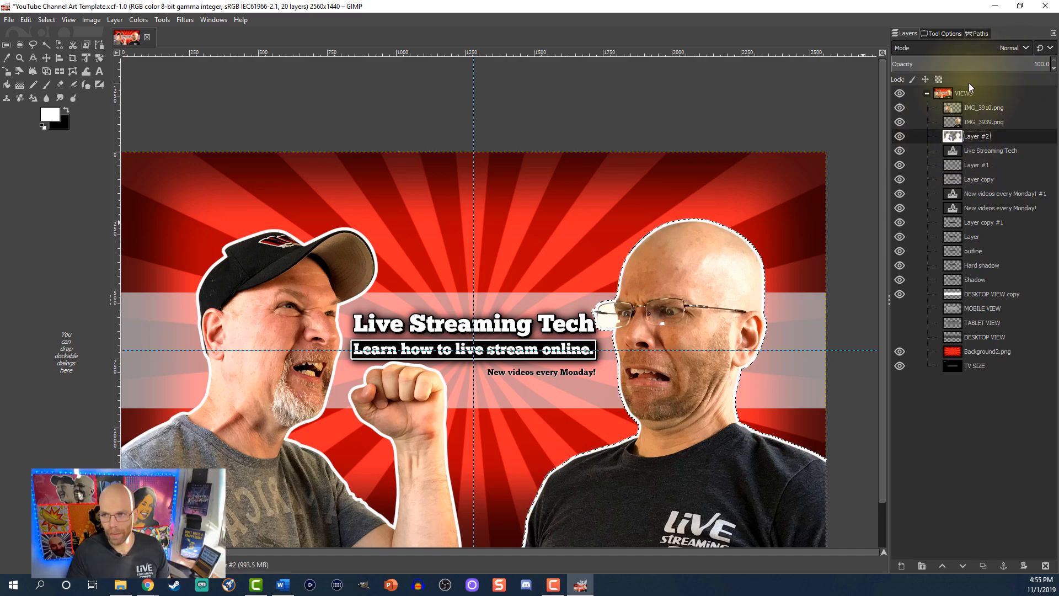
- Temporarily hide both figure layers to inspect the white silhouettes on Layer #2
{"action": "left_click_drag", "start_coordinate": [900, 119], "coordinate": [899, 108]}
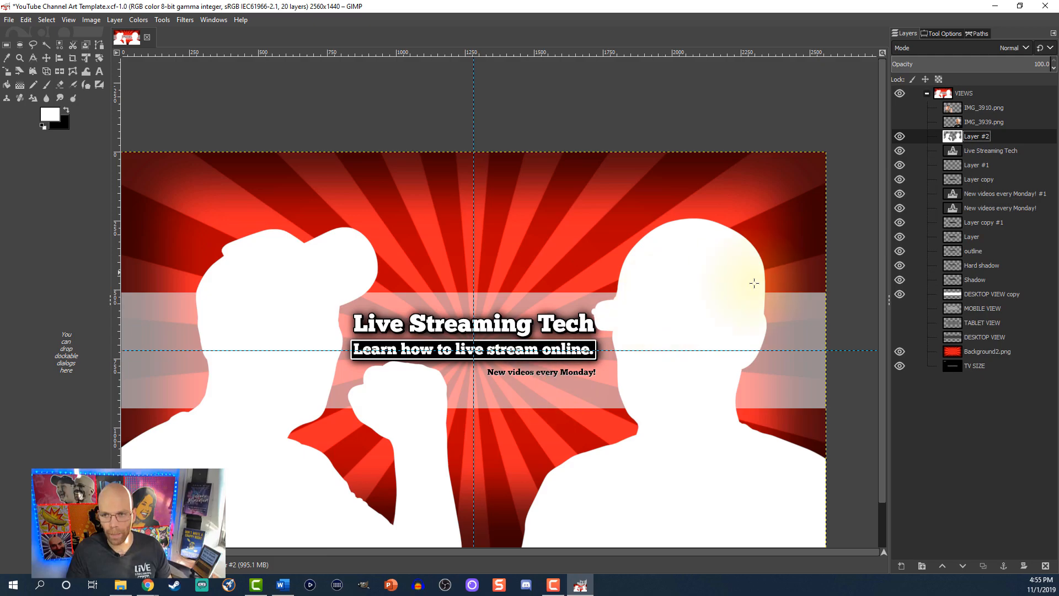
{"action": "left_click", "coordinate": [899, 121]}
{"action": "left_click", "coordinate": [901, 107]}
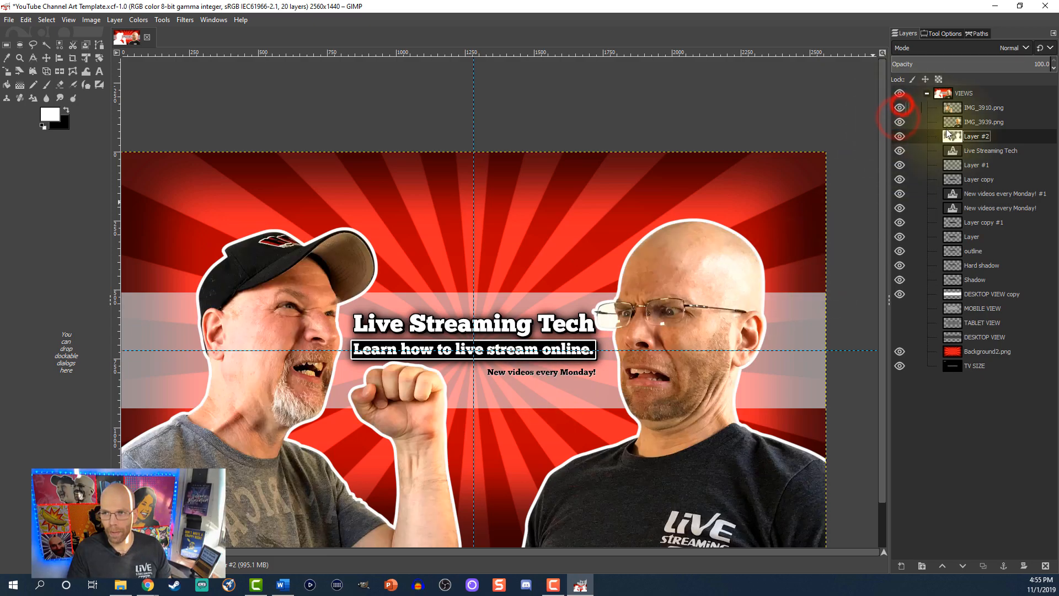
- Create a black copy of Layer #2's silhouettes on a new transparent layer directly beneath it, and clear the selection
{"action": "right_click", "coordinate": [955, 138]}
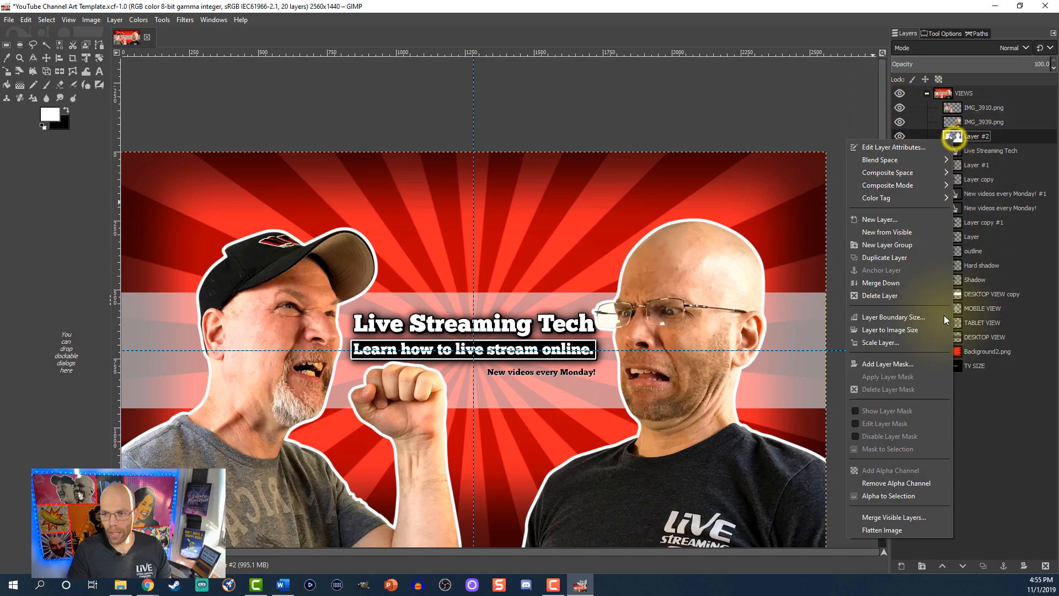
{"action": "left_click", "coordinate": [893, 496]}
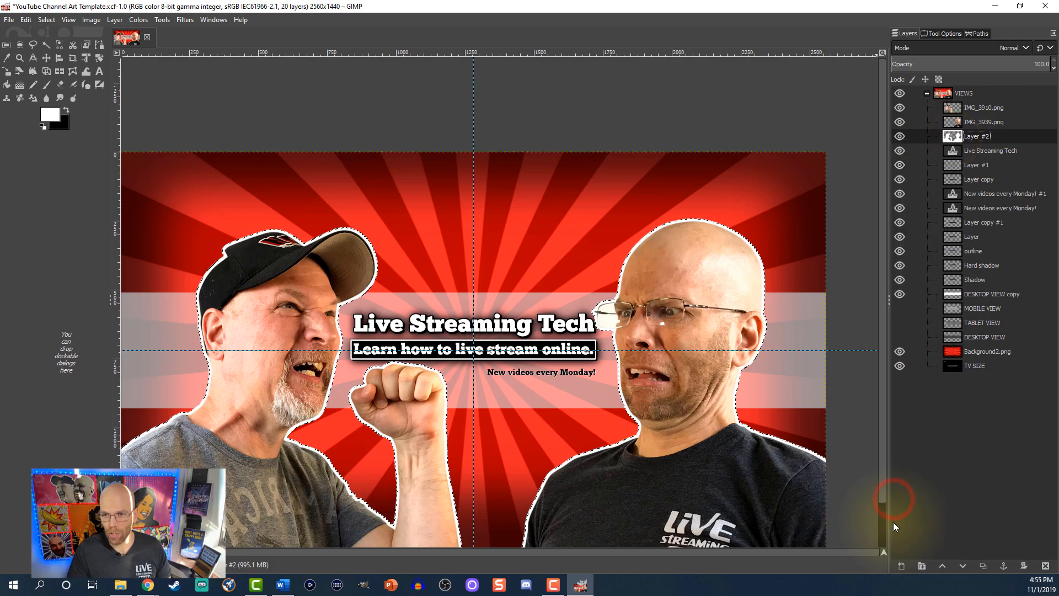
{"action": "left_click", "coordinate": [901, 566]}
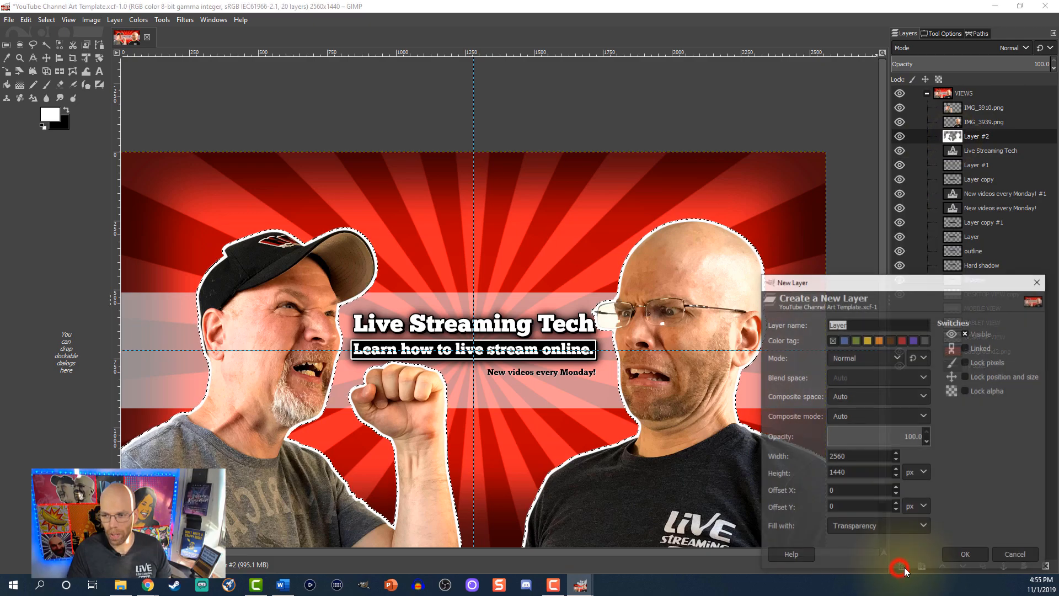
{"action": "left_click", "coordinate": [963, 555]}
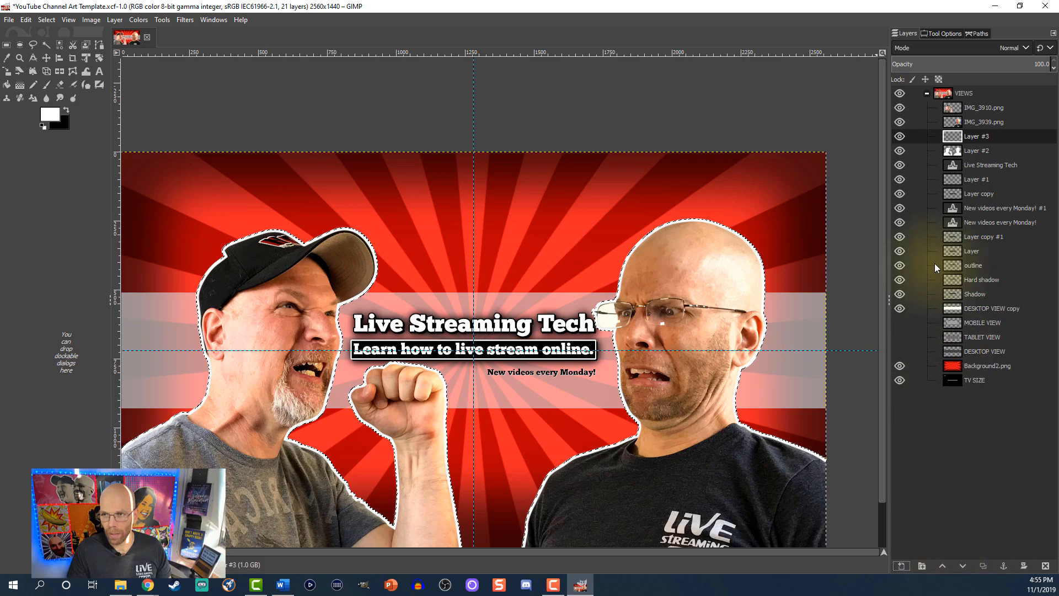
{"action": "left_click", "coordinate": [962, 566]}
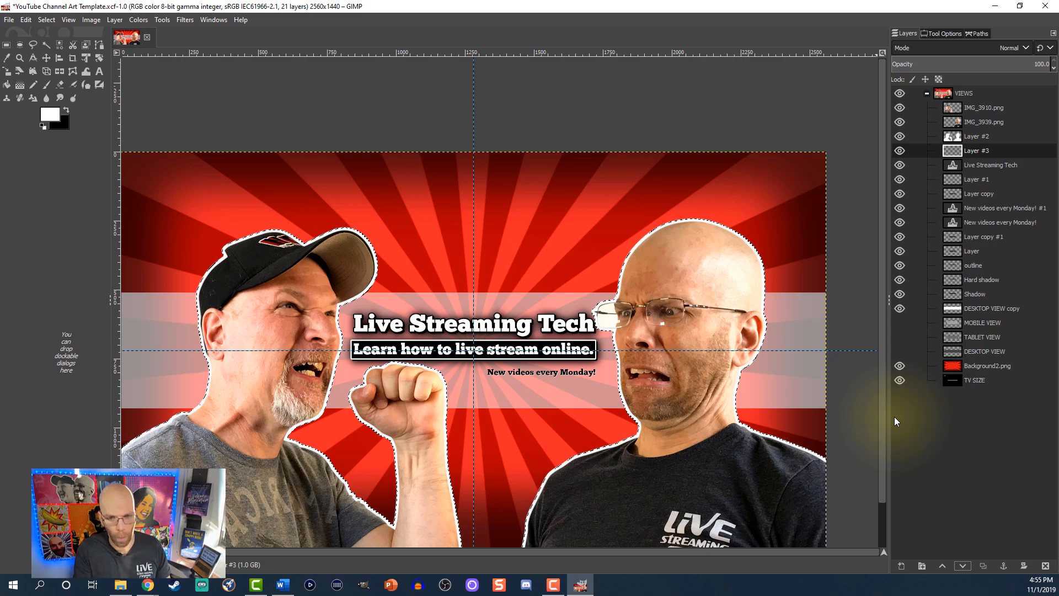
{"action": "key", "text": "ctrl+period"}
{"action": "key", "text": "ctrl+shift+a"}
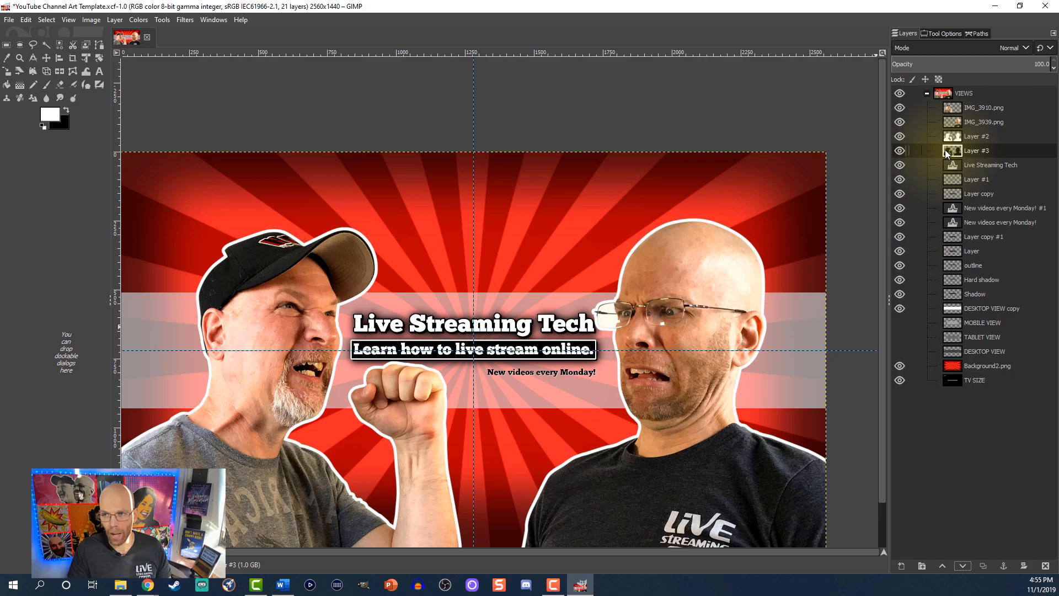
- Hide both figures and the white outline layer, and apply a 15 px Gaussian Blur to the black silhouettes on Layer #3
{"action": "left_click", "coordinate": [900, 136]}
{"action": "left_click", "coordinate": [898, 122]}
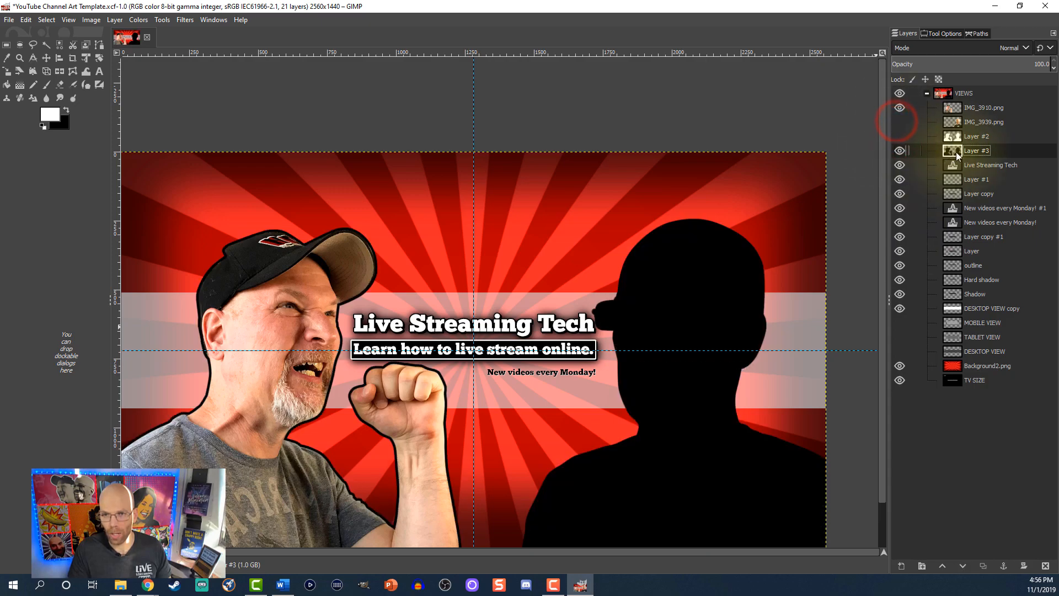
{"action": "left_click", "coordinate": [900, 108]}
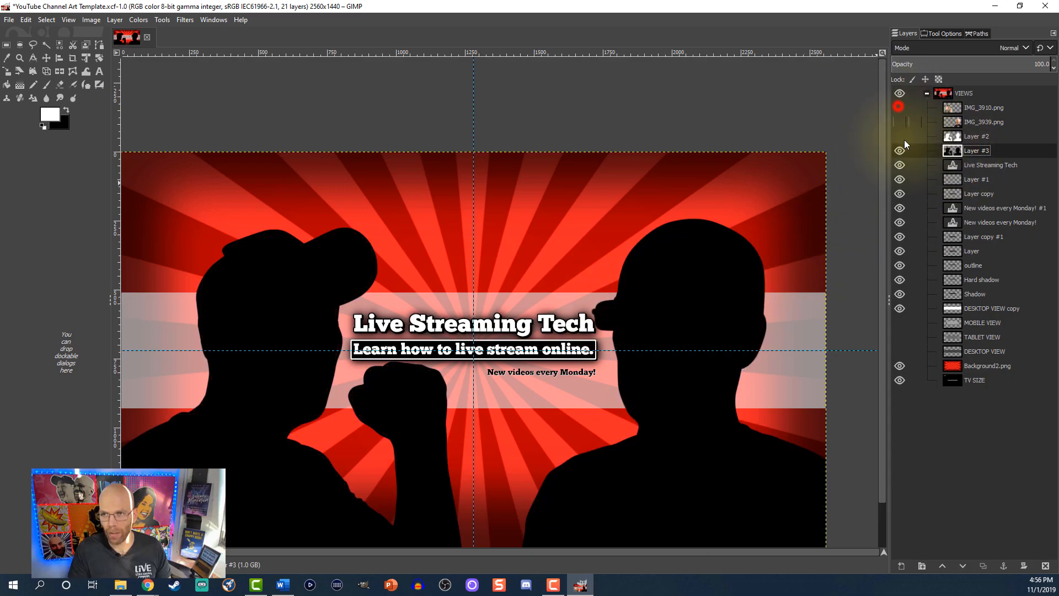
{"action": "left_click", "coordinate": [186, 21]}
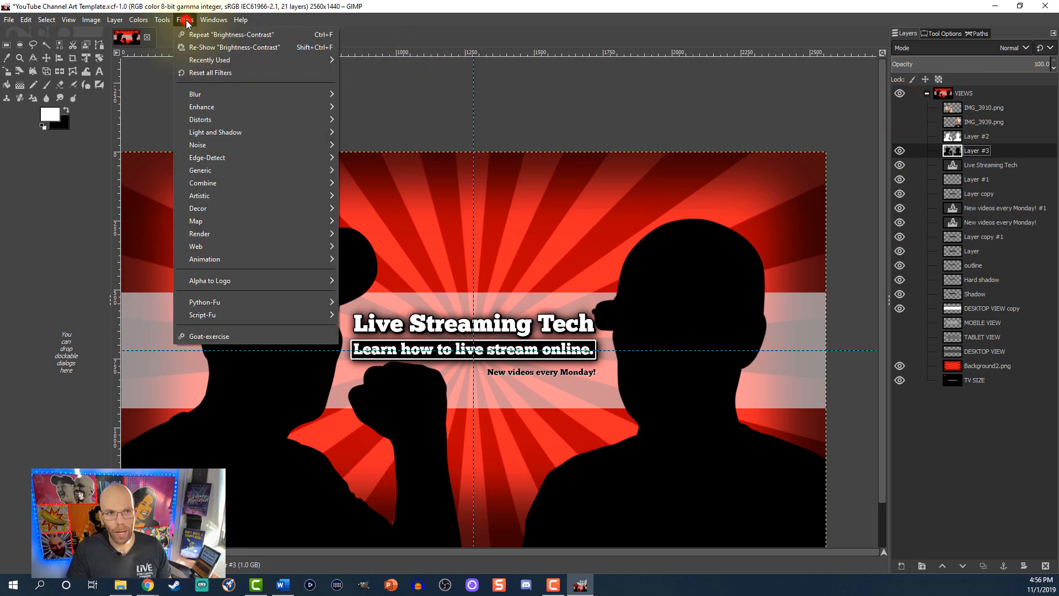
{"action": "mouse_move", "coordinate": [272, 95]}
{"action": "left_click", "coordinate": [355, 93]}
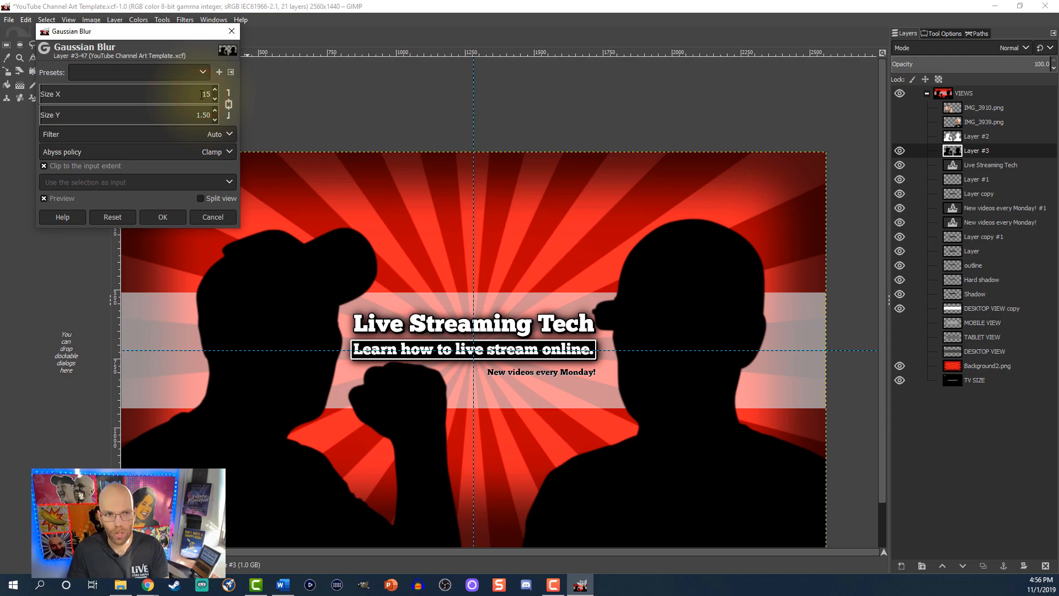
{"action": "key", "text": "Tab"}
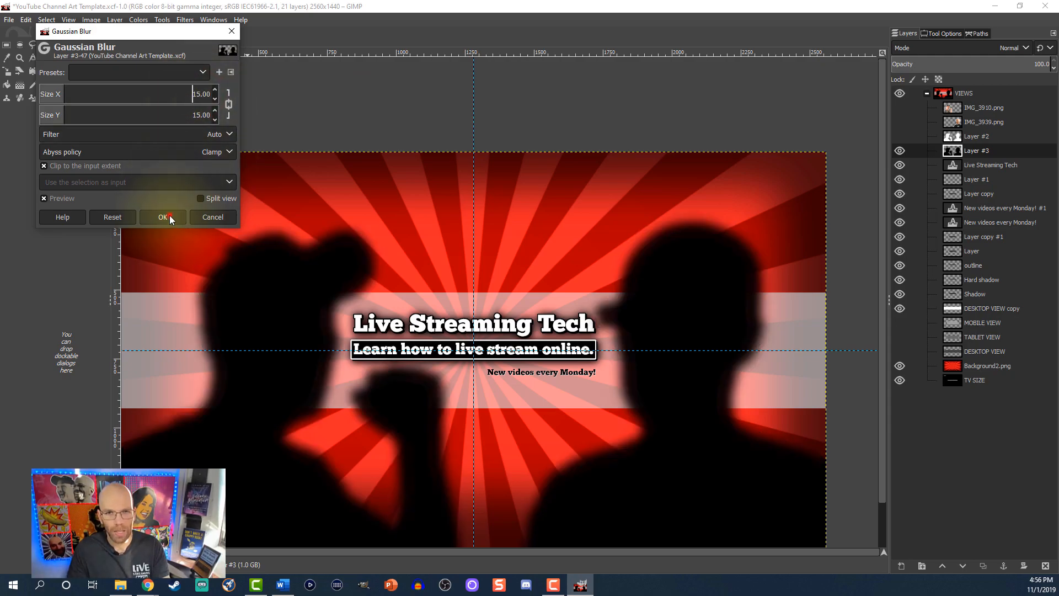
{"action": "left_click", "coordinate": [163, 217]}
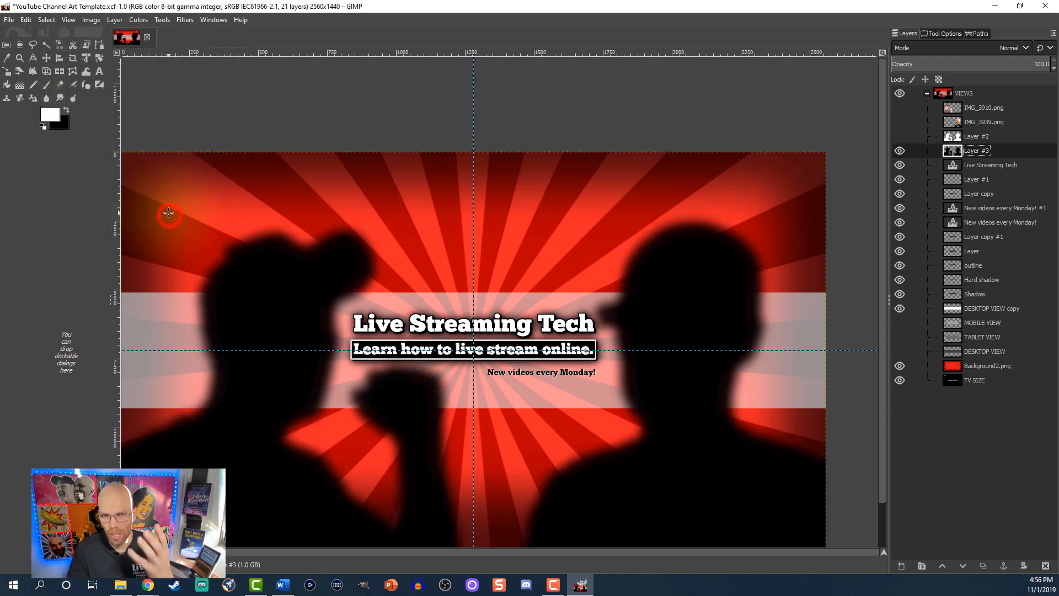
- Show the white outline layer and both figure layers again
{"action": "left_click", "coordinate": [900, 136]}
{"action": "left_click", "coordinate": [900, 122]}
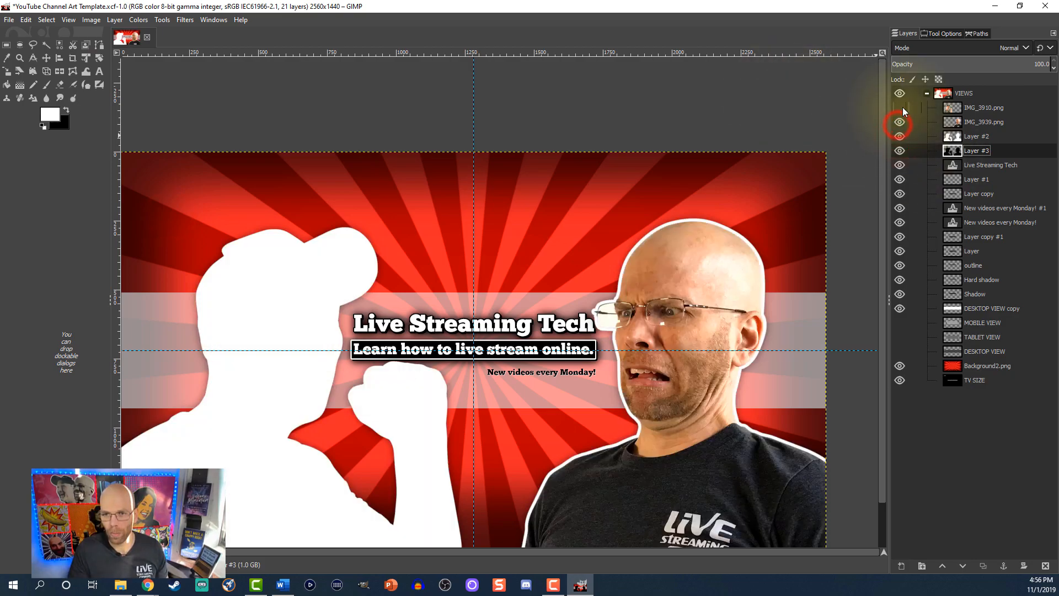
{"action": "left_click", "coordinate": [900, 108]}
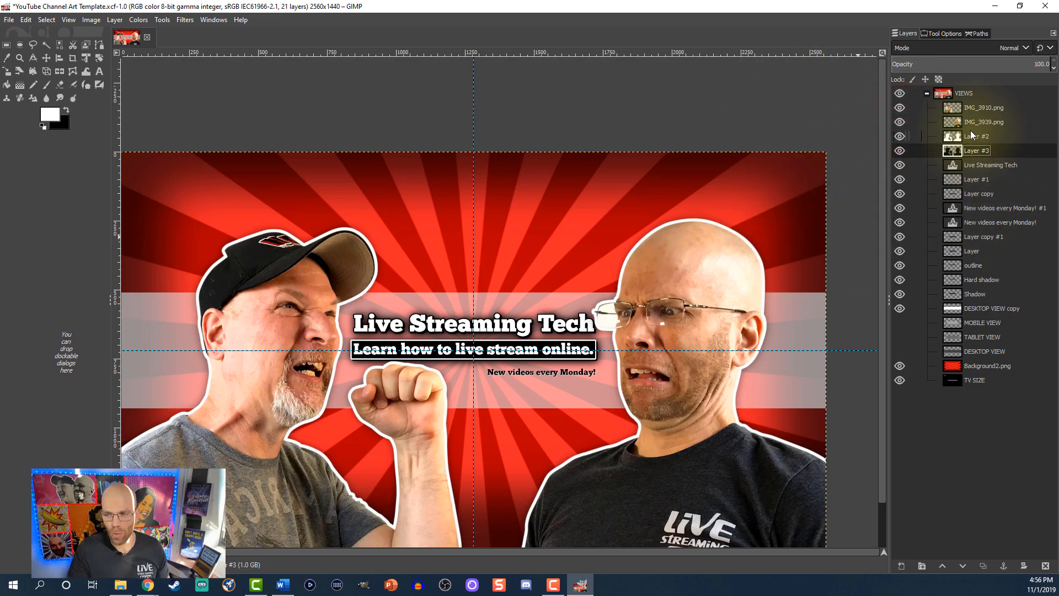
- Duplicate the blurred black silhouette layer and delete the duplicate
{"action": "left_click", "coordinate": [984, 567]}
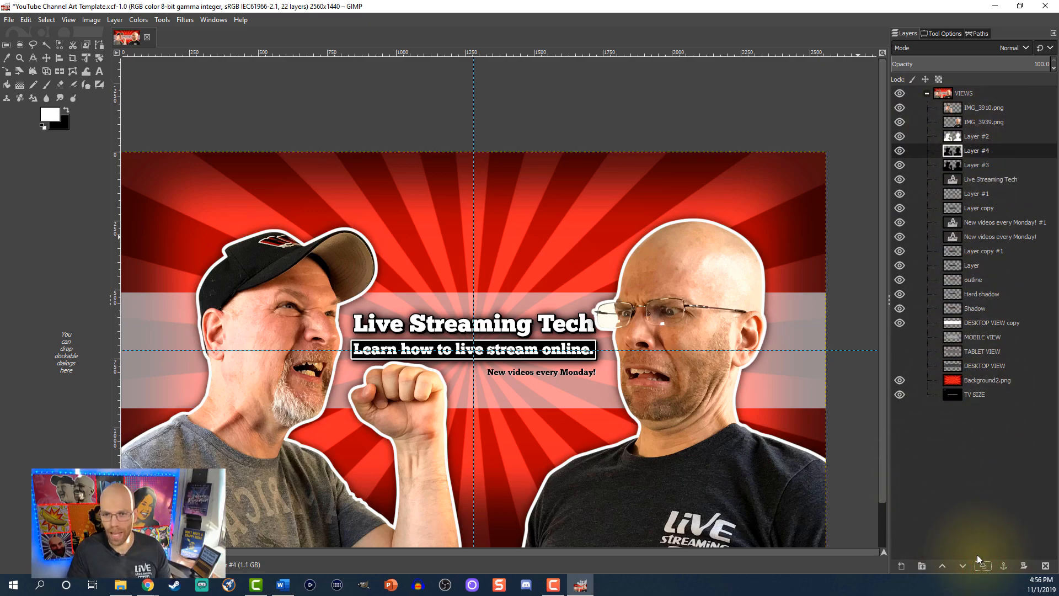
{"action": "right_click", "coordinate": [950, 150]}
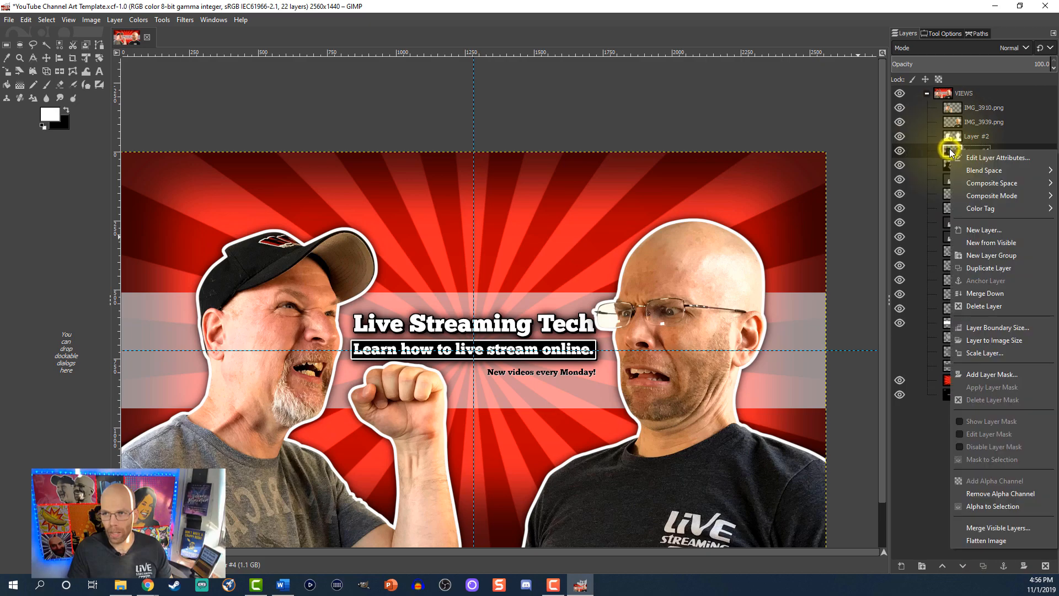
{"action": "left_click", "coordinate": [985, 307]}
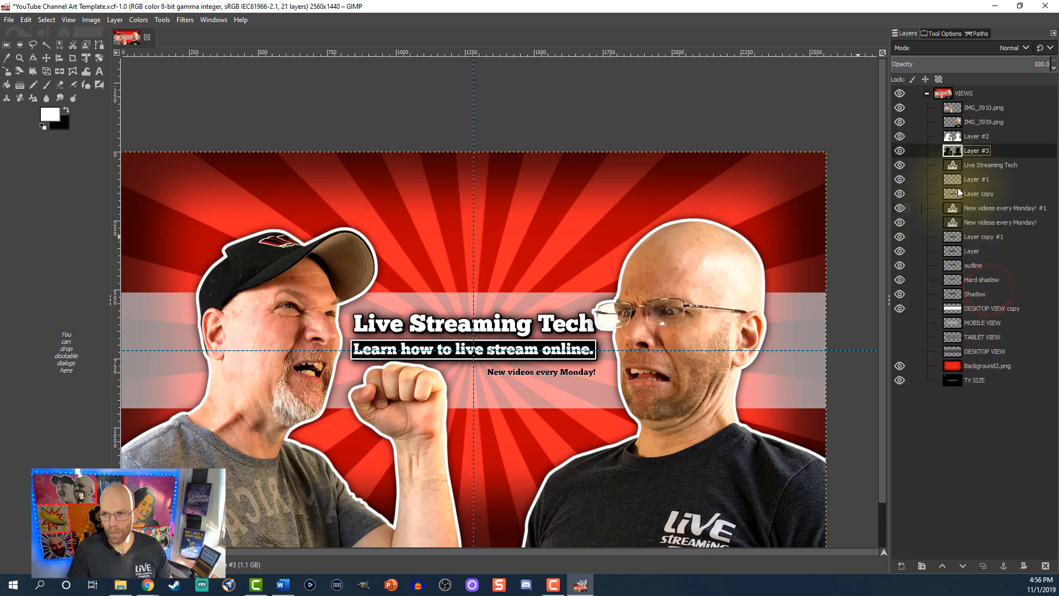
- Duplicate the blurred black silhouette layer, Layer #3, and merge the duplicate down to strengthen the figures' shadow
{"action": "left_click", "coordinate": [981, 567]}
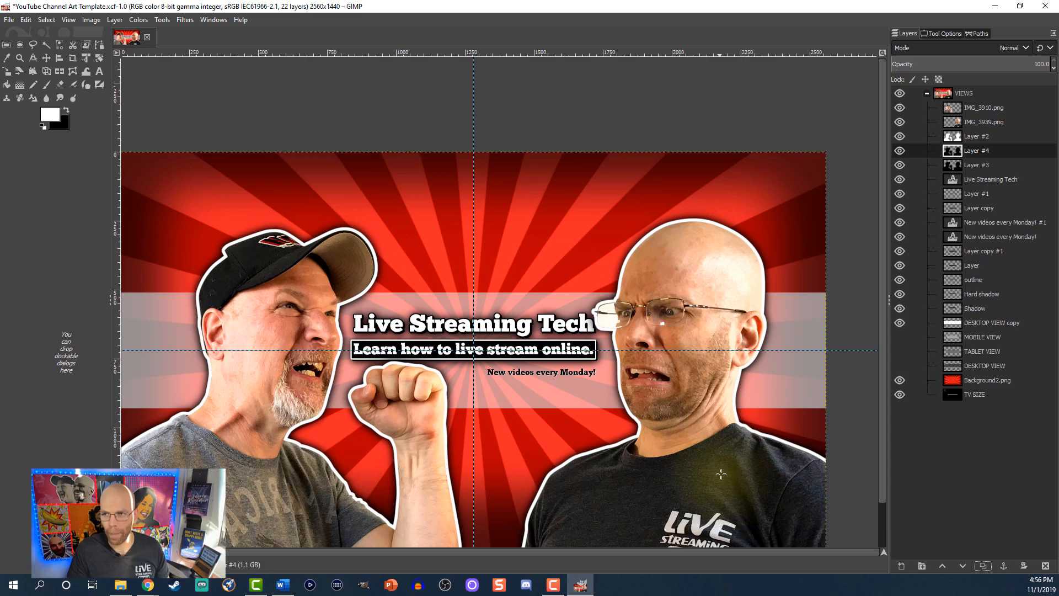
{"action": "right_click", "coordinate": [948, 153]}
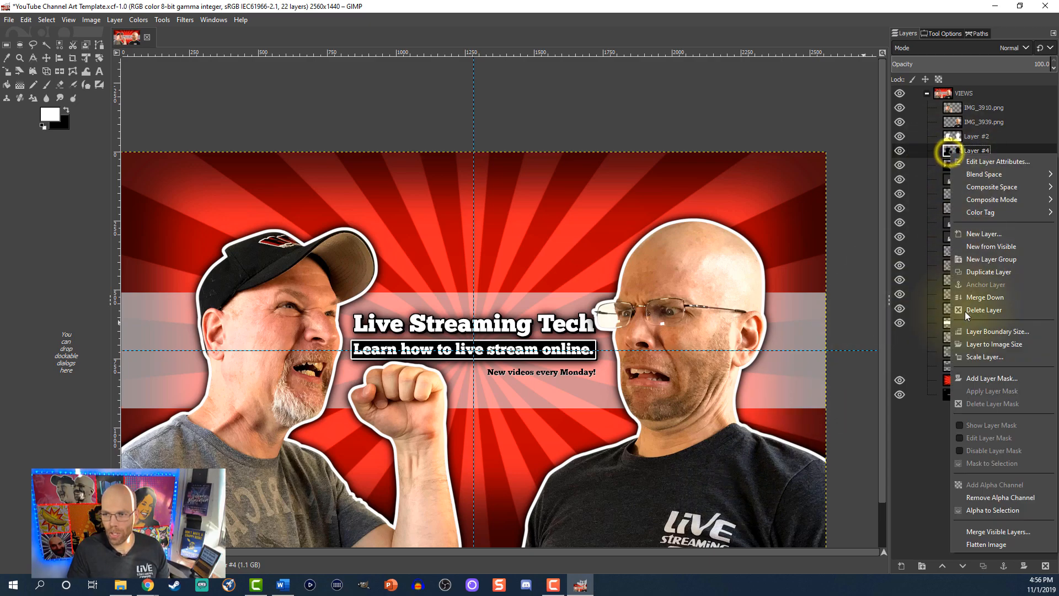
{"action": "left_click", "coordinate": [976, 298]}
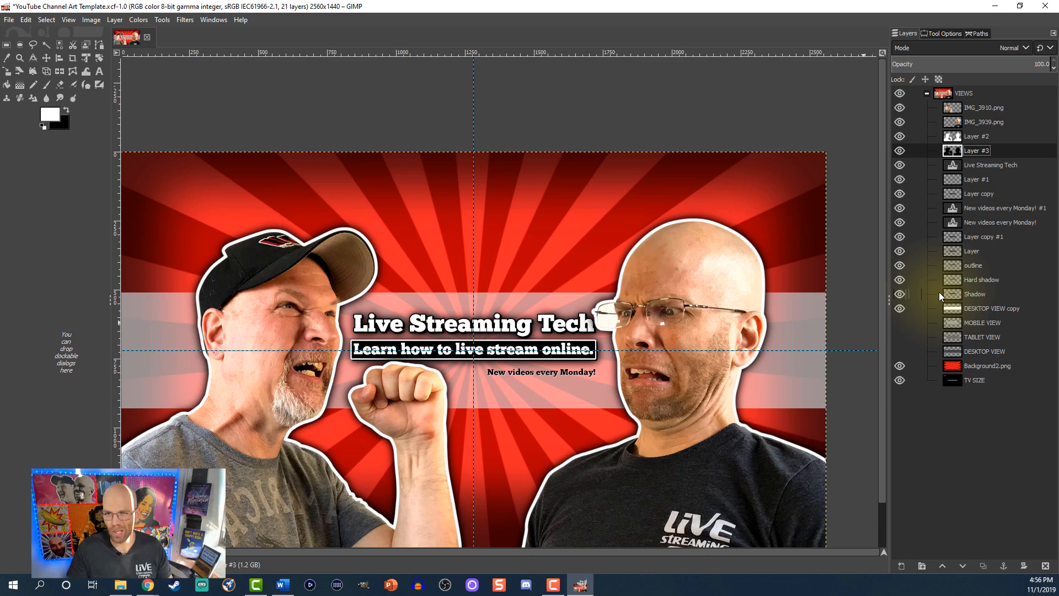
- Set up the Eraser with the Block 01 brush at size 25
{"action": "left_click", "coordinate": [62, 86]}
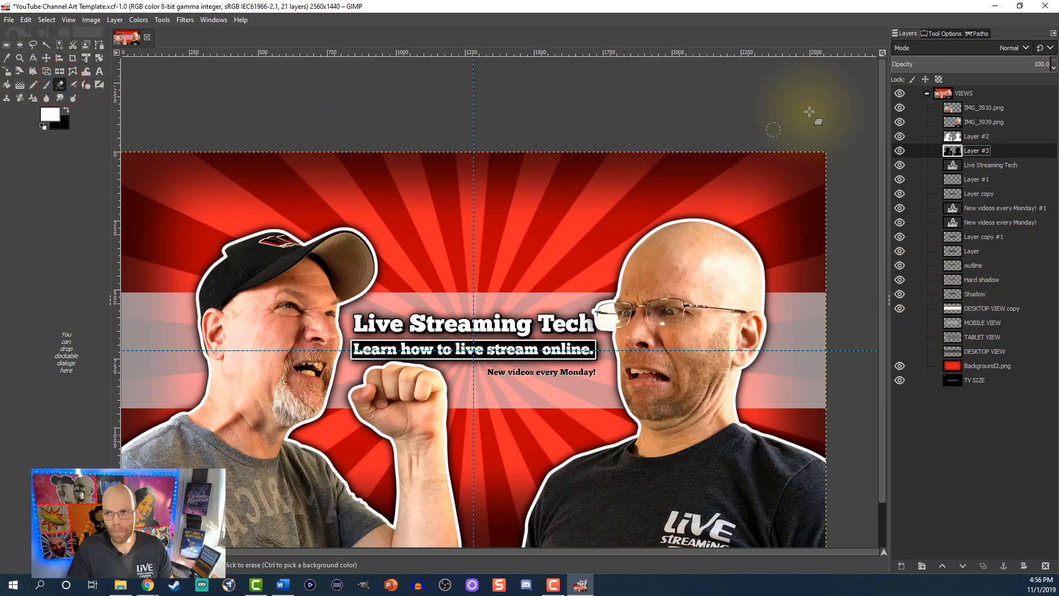
{"action": "left_click", "coordinate": [943, 34]}
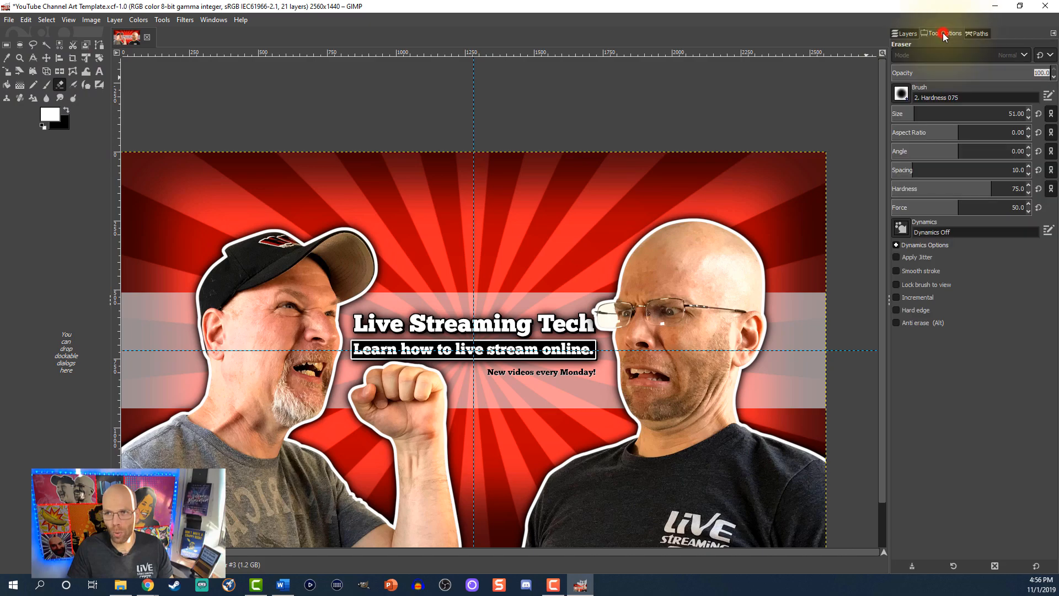
{"action": "left_click", "coordinate": [902, 93]}
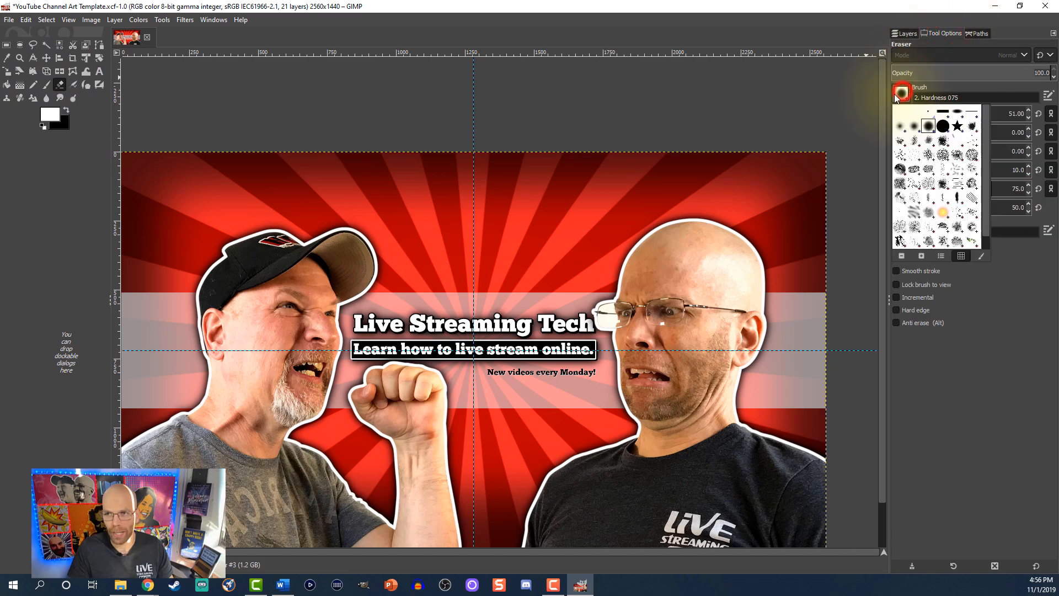
{"action": "left_click", "coordinate": [943, 112]}
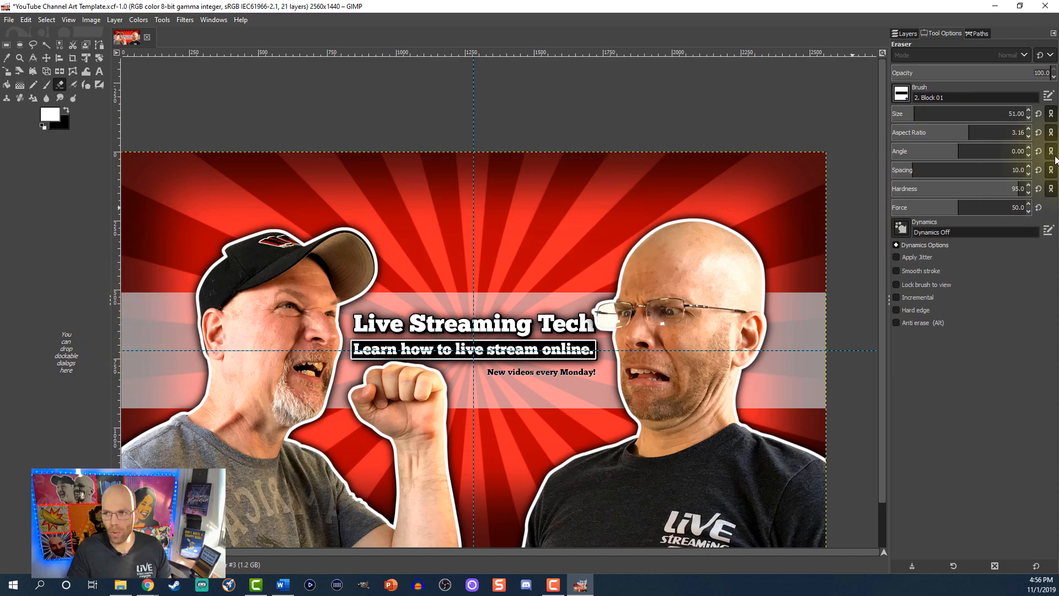
{"action": "left_click", "coordinate": [1016, 116]}
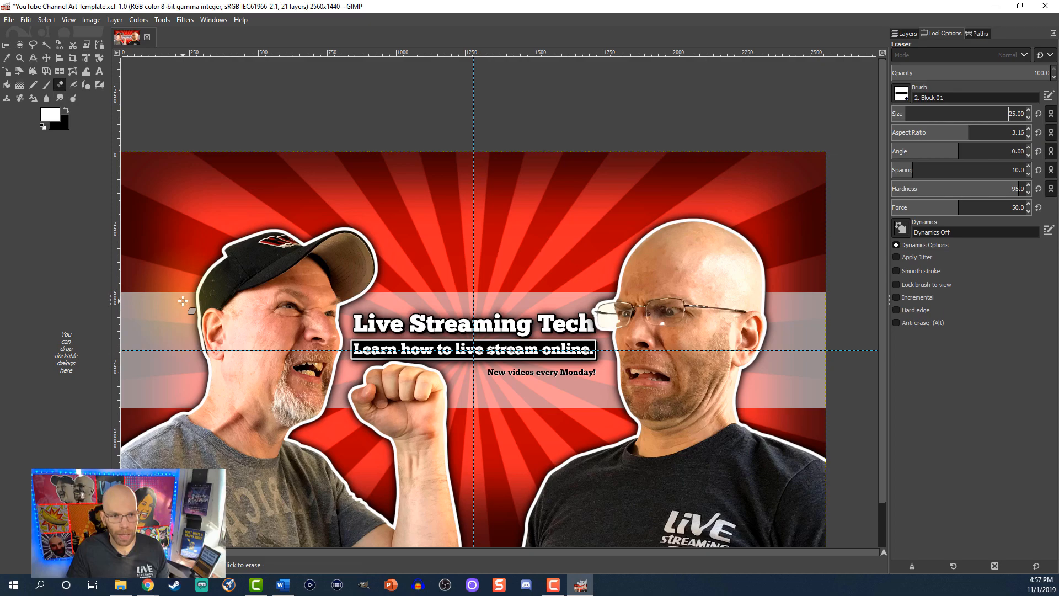
- Erase a starting spot on the DESKTOP VIEW copy layer, just inside the translucent band's upper edge at its left end
{"action": "scroll", "coordinate": [183, 300], "scroll_direction": "up", "scroll_amount": 2}
{"action": "left_click_drag", "start_coordinate": [396, 547], "coordinate": [356, 553]}
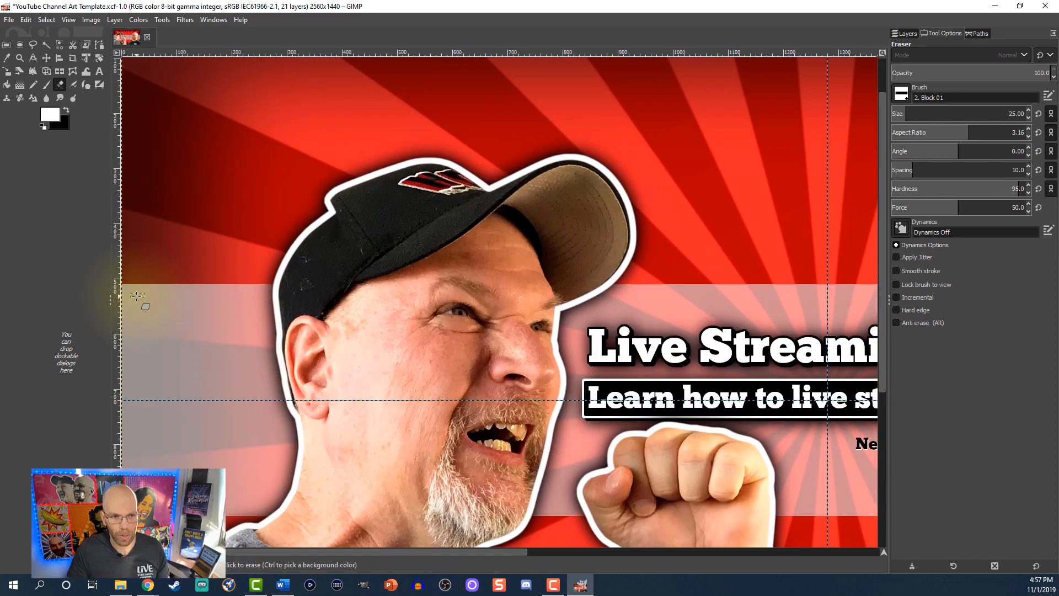
{"action": "left_click", "coordinate": [904, 34]}
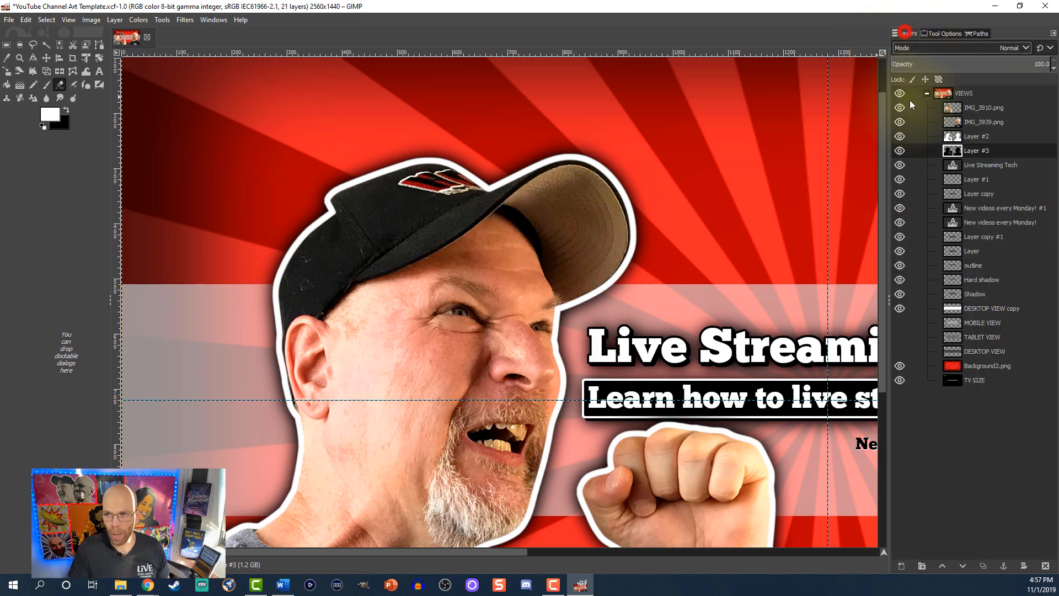
{"action": "left_click", "coordinate": [952, 308]}
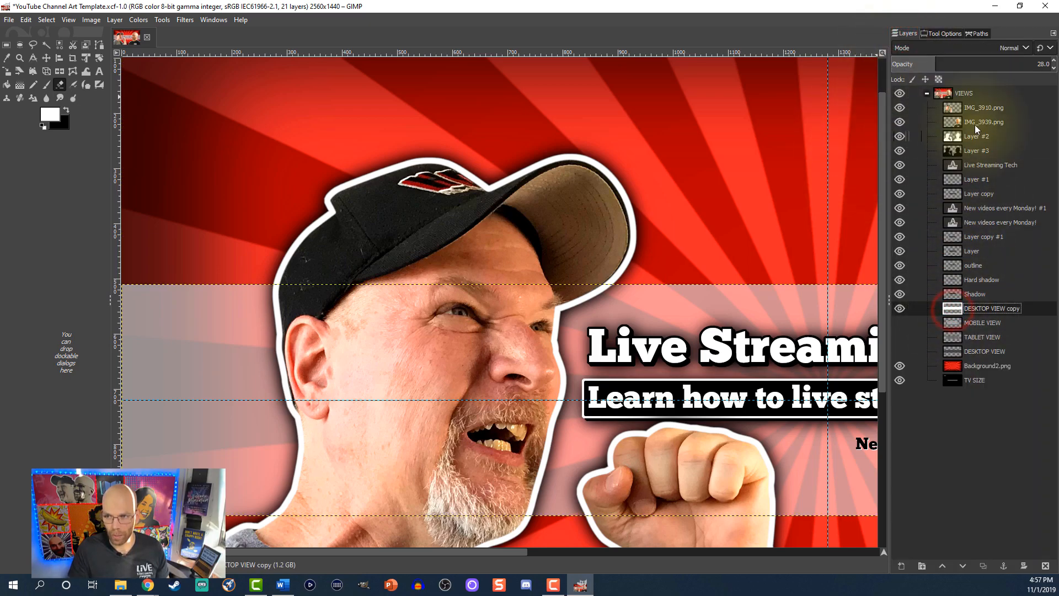
{"action": "left_click", "coordinate": [127, 290]}
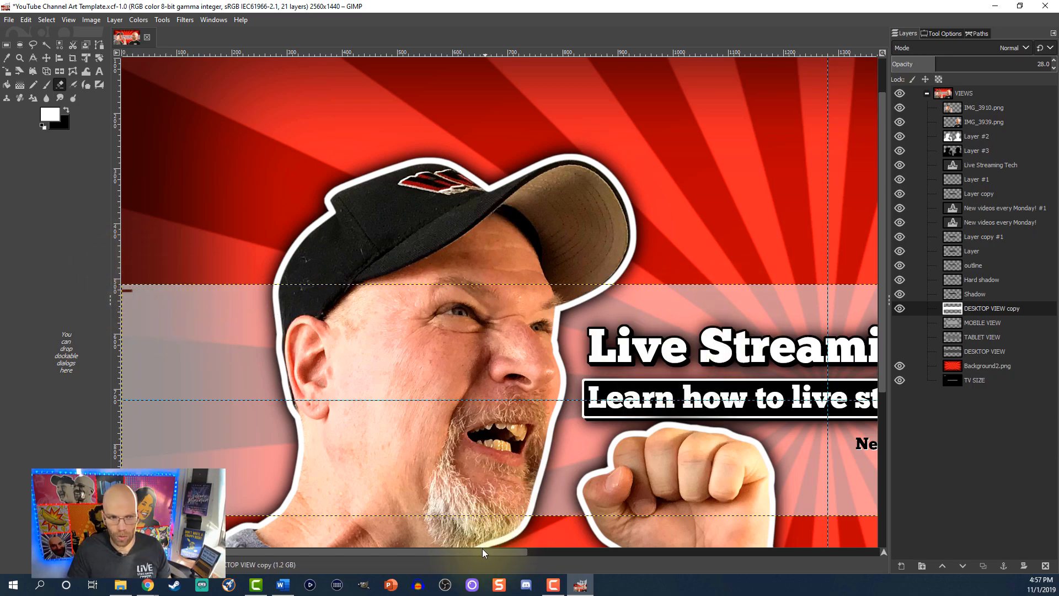
- Erase straight horizontal stripes across the full translucent band, just inside its upper and lower edges
{"action": "key", "text": "ctrl"}
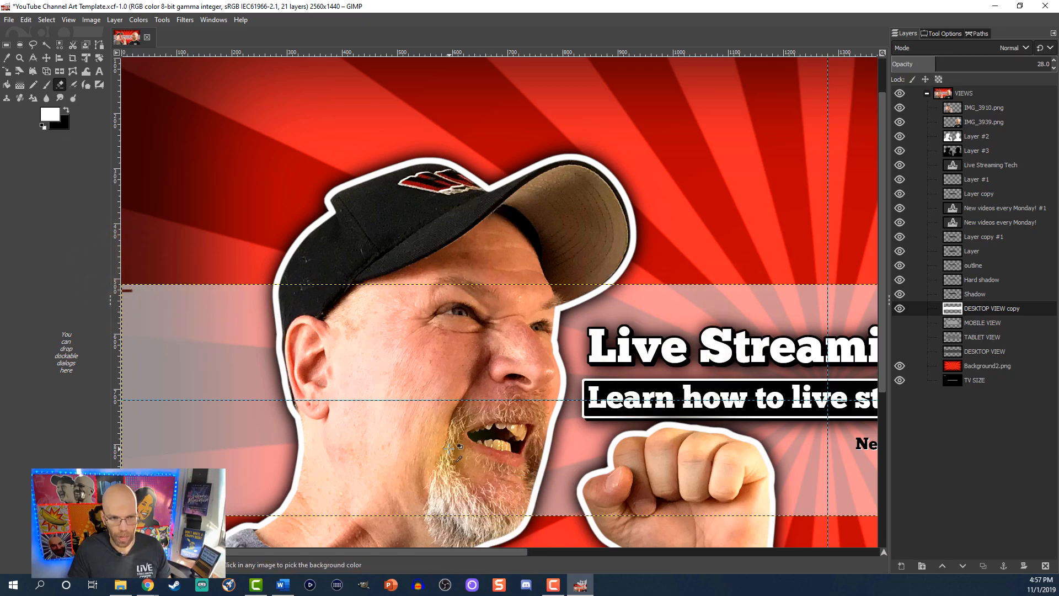
{"action": "scroll", "coordinate": [449, 448], "scroll_direction": "down", "scroll_amount": 2}
{"action": "scroll", "coordinate": [448, 548], "scroll_direction": "up", "scroll_amount": 1}
{"action": "left_click_drag", "start_coordinate": [461, 548], "coordinate": [611, 545]}
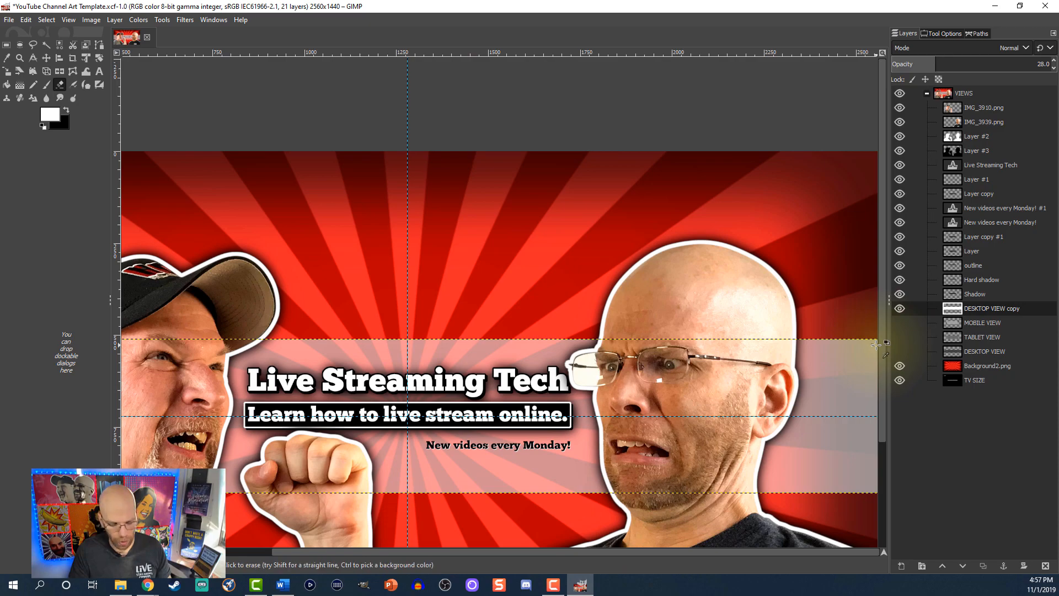
{"action": "key", "text": "shift"}
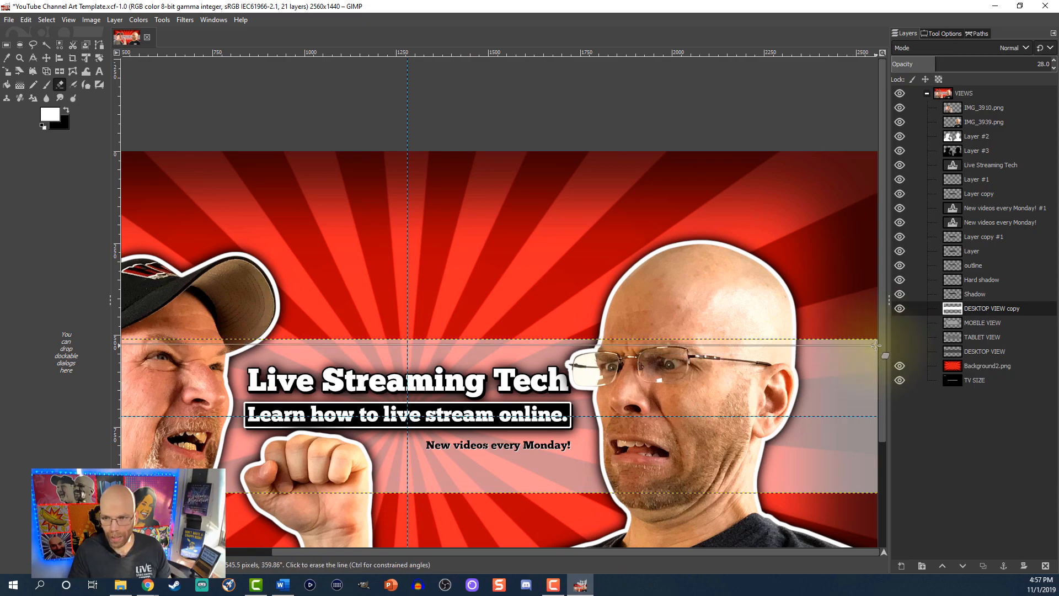
{"action": "left_click", "coordinate": [876, 345], "text": "shift"}
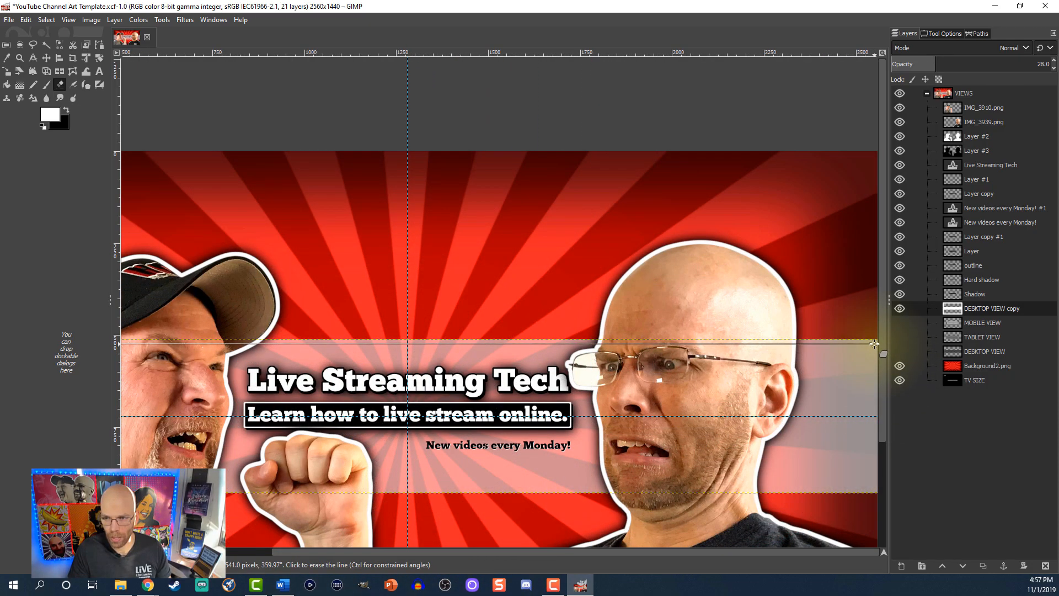
{"action": "left_click", "coordinate": [876, 344], "text": "shift"}
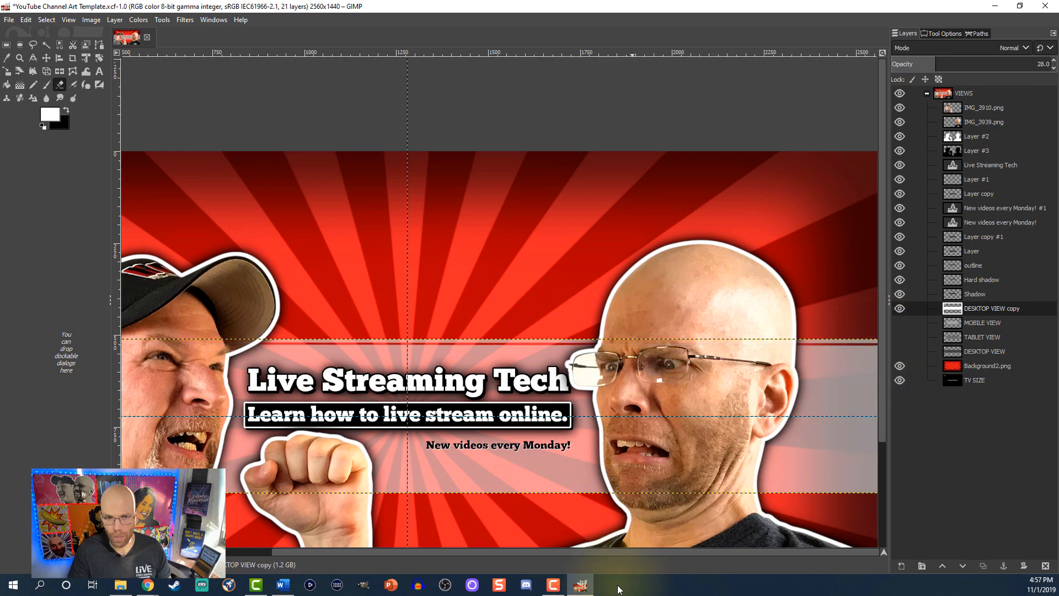
{"action": "left_click_drag", "start_coordinate": [544, 548], "coordinate": [328, 567]}
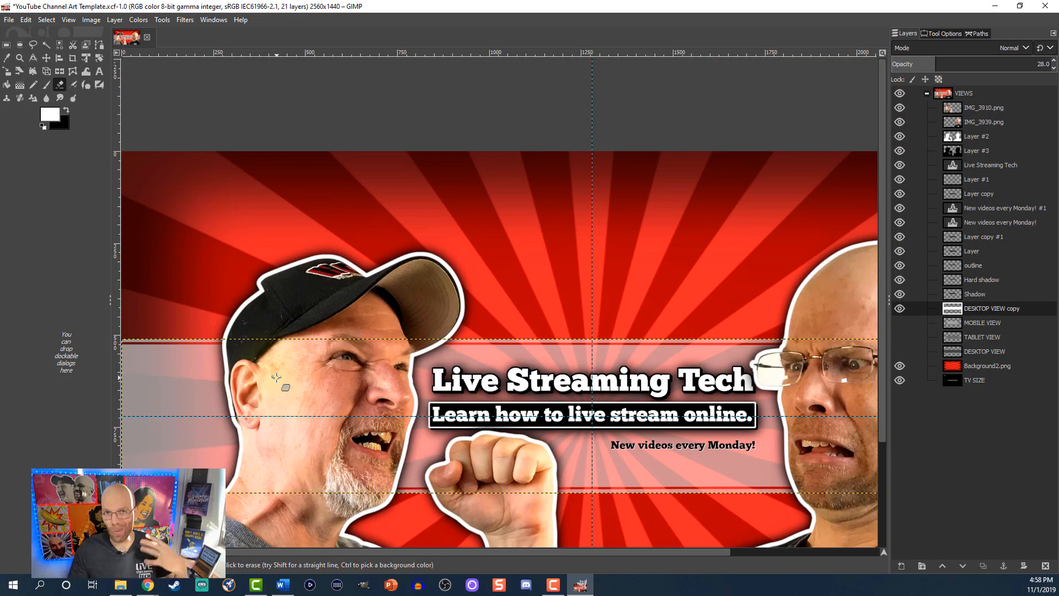
{"action": "mouse_move", "coordinate": [276, 377]}
{"action": "left_mouse_down"}
{"action": "mouse_move", "coordinate": [226, 380]}
{"action": "mouse_move", "coordinate": [209, 361]}
{"action": "left_mouse_up"}
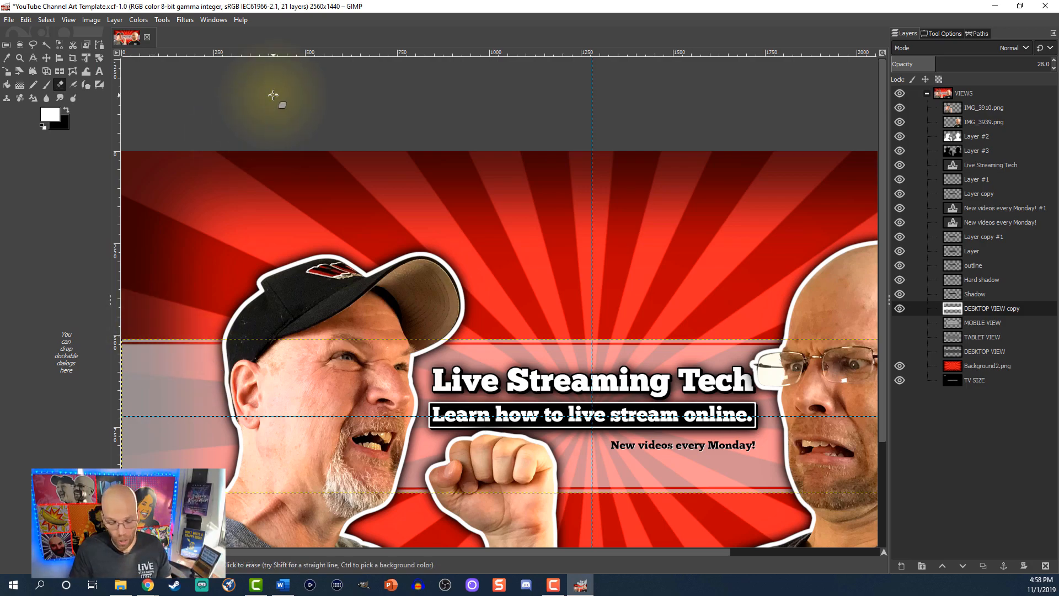
- Create a new 2560 × 1440 px image and bring in the texture old-3289265_1920.jpg as a layer
{"action": "key", "text": "ctrl+n"}
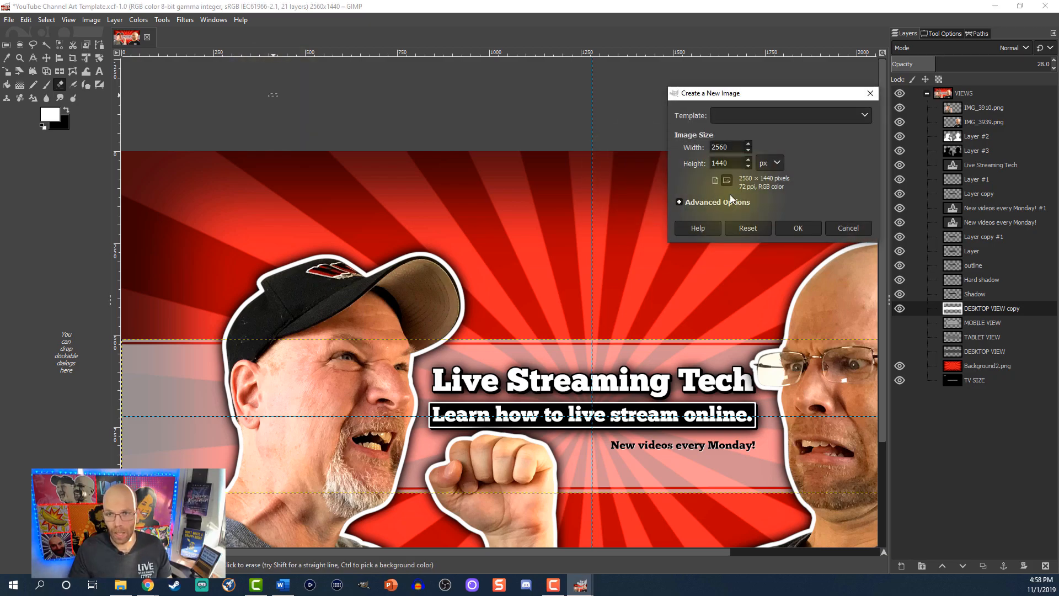
{"action": "left_click", "coordinate": [800, 227]}
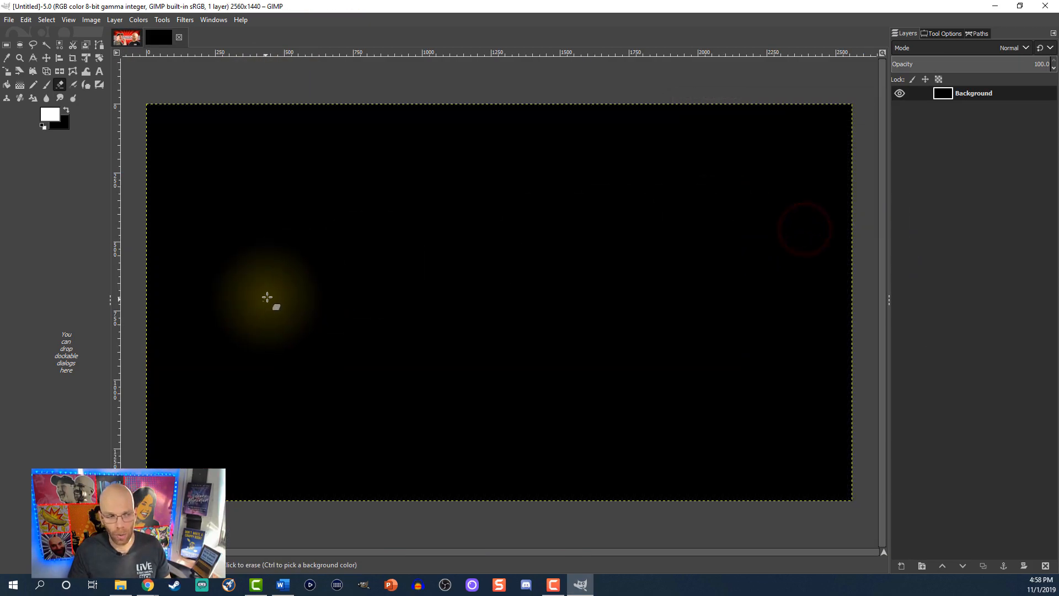
{"action": "left_click_drag", "start_coordinate": [0, 331], "coordinate": [346, 377]}
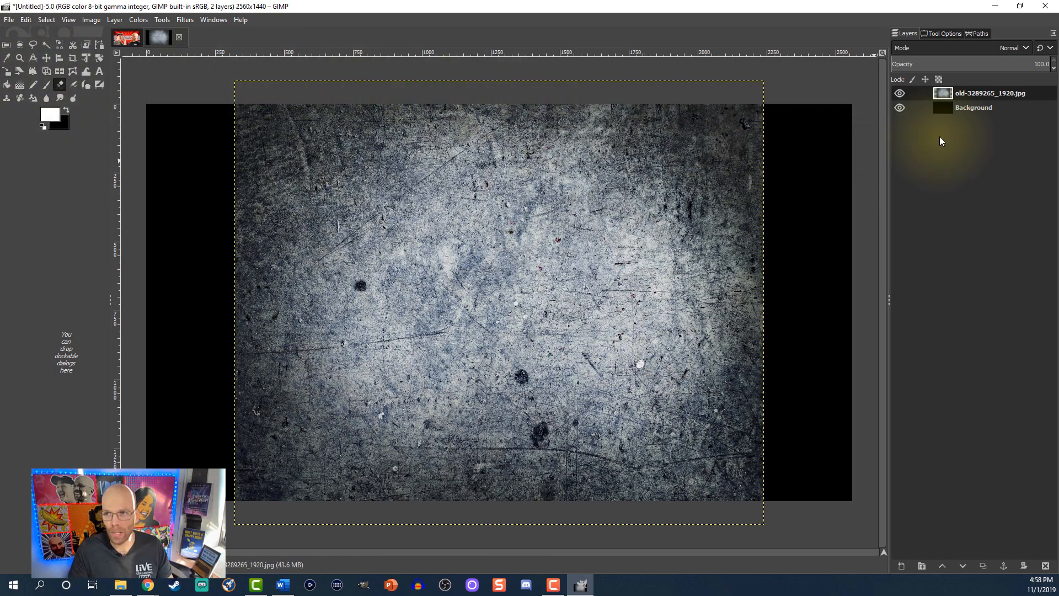
- Delete the black Background layer and fit the canvas to the texture layer
{"action": "left_click", "coordinate": [942, 108]}
{"action": "left_click", "coordinate": [1046, 565]}
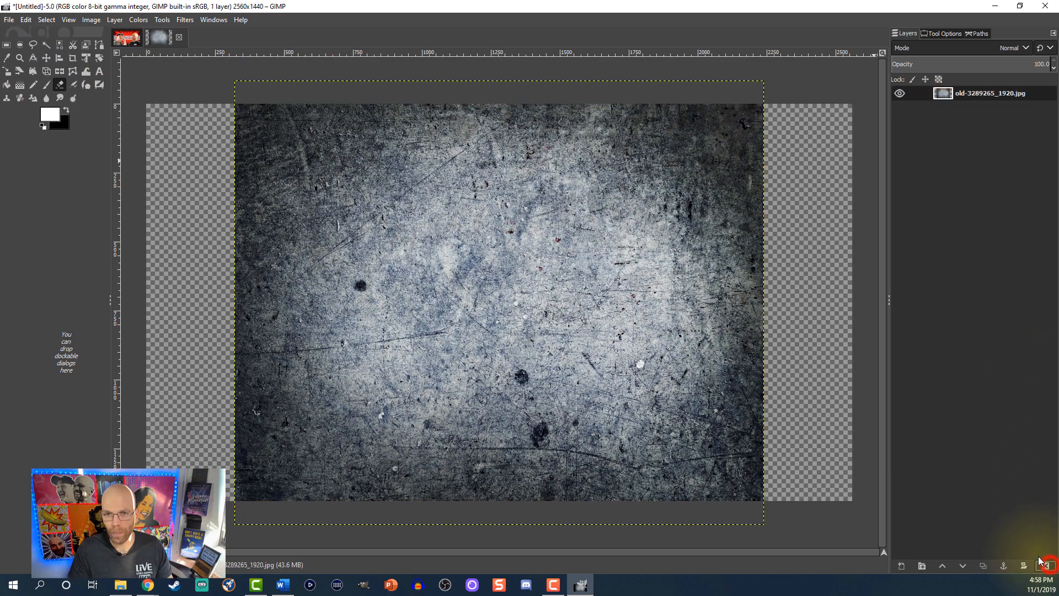
{"action": "left_click", "coordinate": [84, 20]}
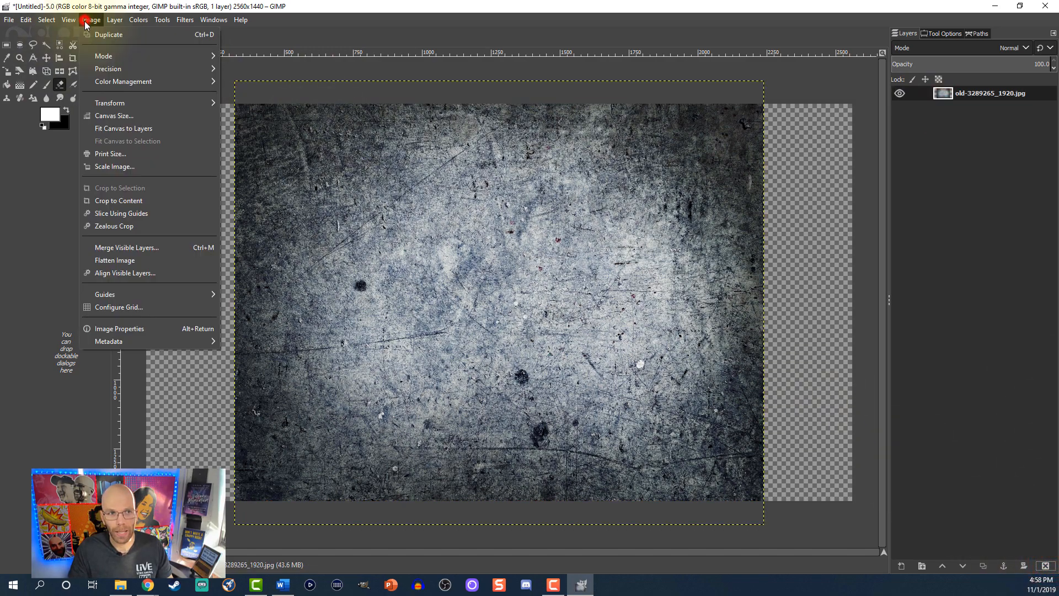
{"action": "left_click", "coordinate": [107, 126]}
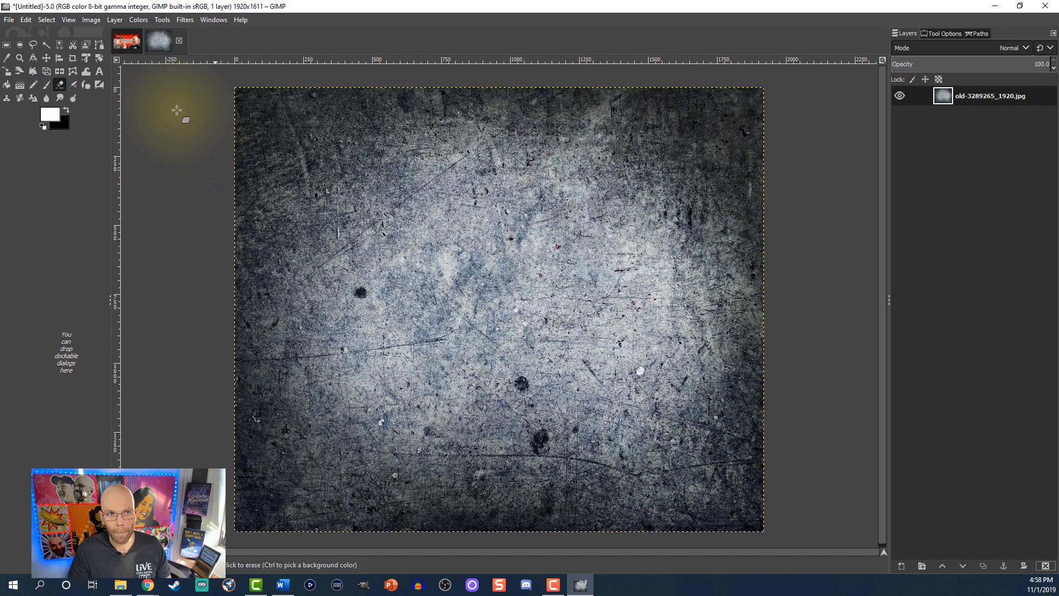
- Desaturate the texture layer using the Luminance mode
{"action": "left_click", "coordinate": [139, 21]}
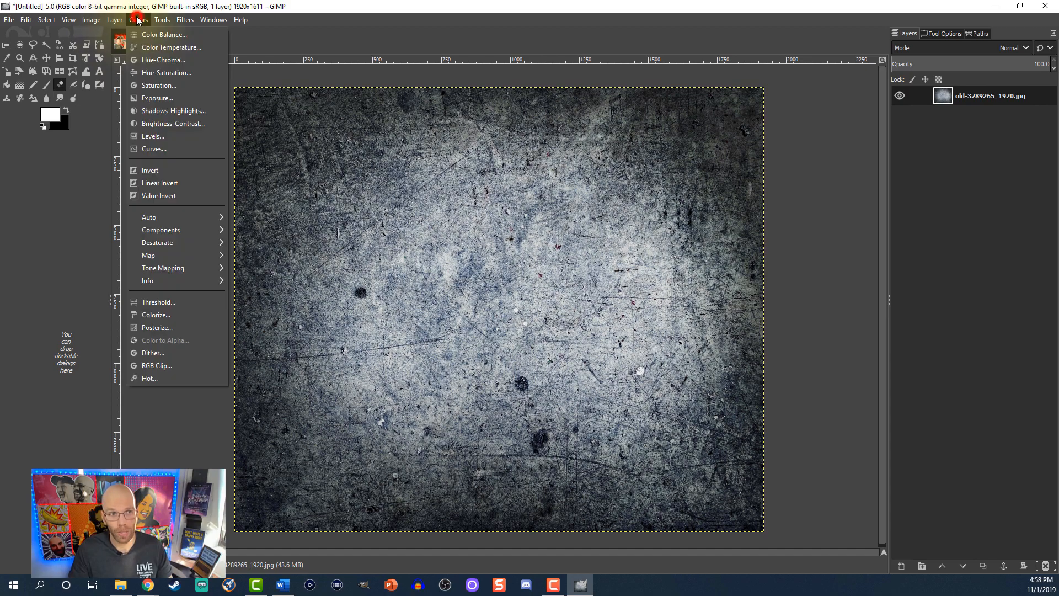
{"action": "mouse_move", "coordinate": [187, 243]}
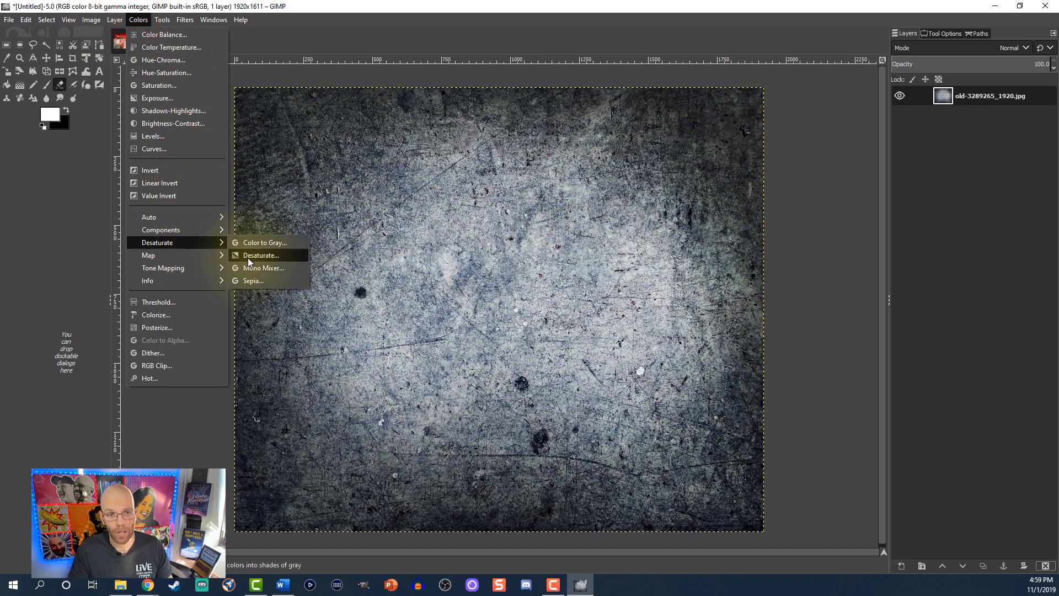
{"action": "left_click", "coordinate": [247, 256]}
{"action": "left_click", "coordinate": [166, 131]}
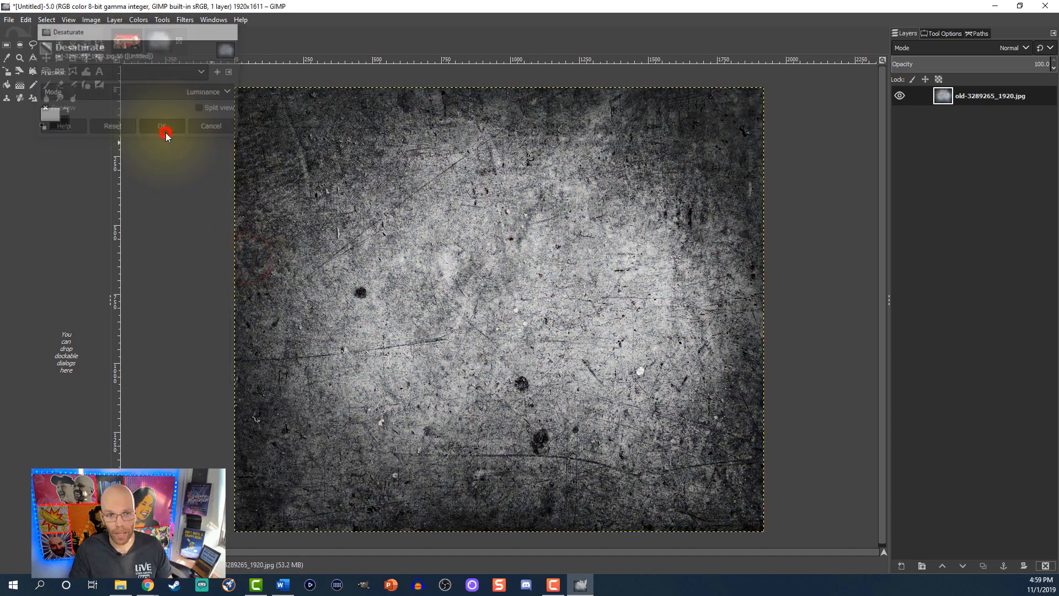
- Set the texture's contrast to 127 and brightness to 101, and return to the channel art banner image
{"action": "left_click", "coordinate": [139, 21]}
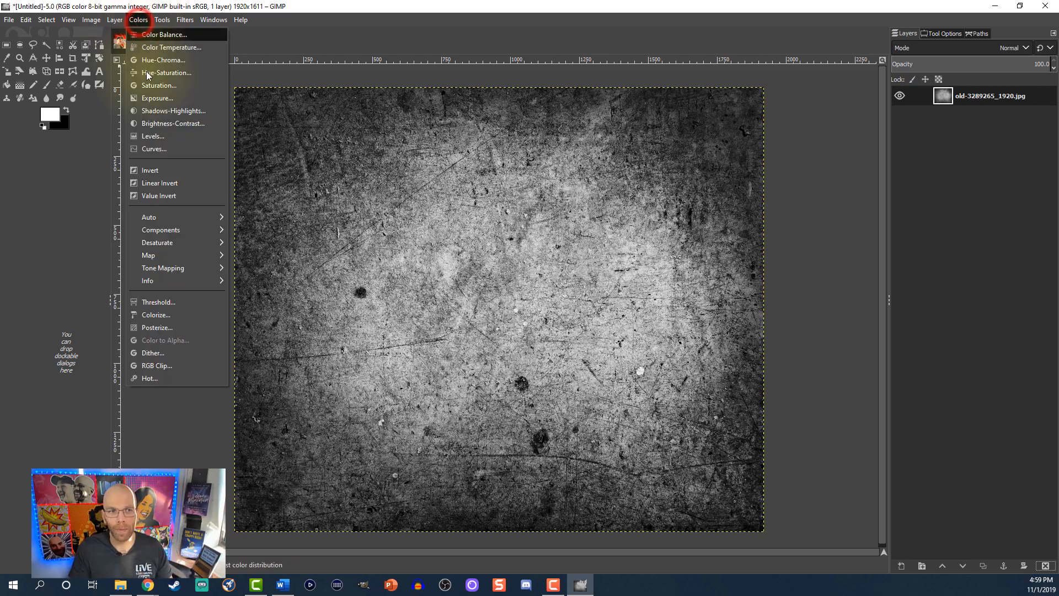
{"action": "left_click", "coordinate": [157, 130]}
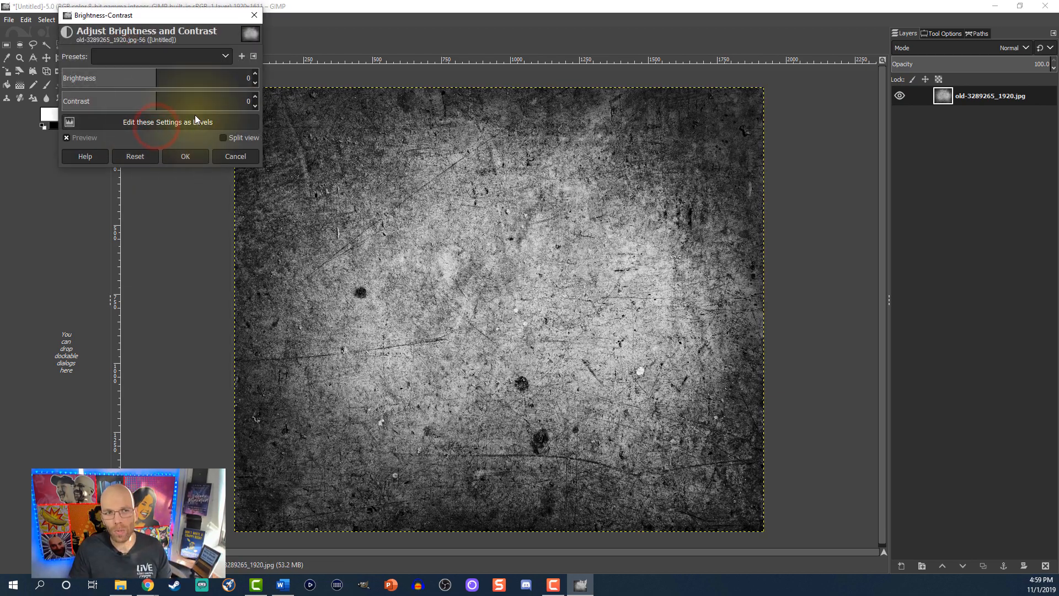
{"action": "left_click_drag", "start_coordinate": [154, 106], "coordinate": [690, 116]}
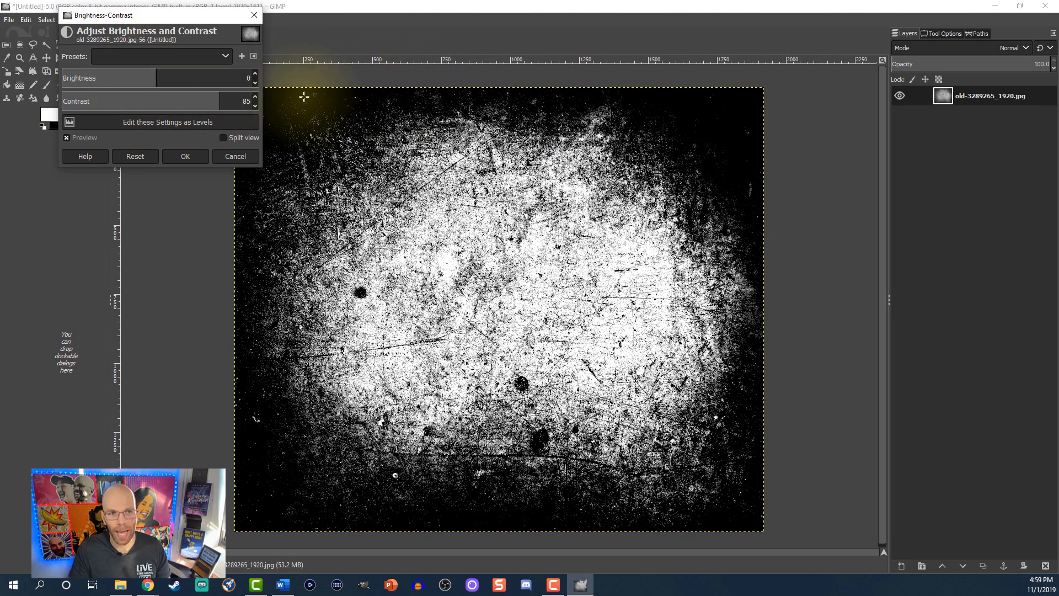
{"action": "left_click", "coordinate": [217, 96]}
{"action": "left_click_drag", "start_coordinate": [264, 101], "coordinate": [353, 100]}
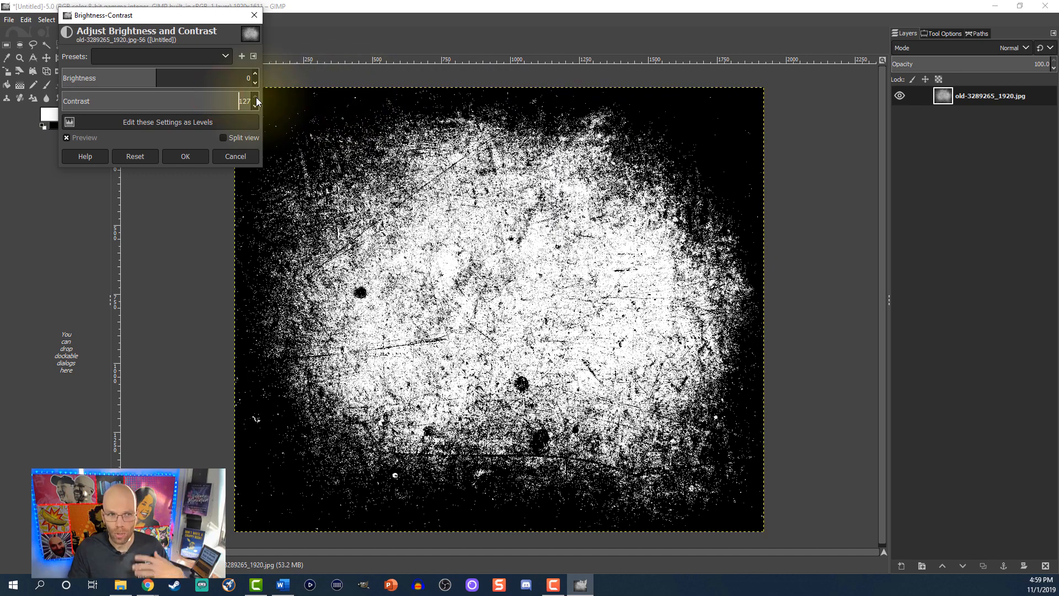
{"action": "left_click", "coordinate": [157, 80]}
{"action": "left_click_drag", "start_coordinate": [157, 80], "coordinate": [25, 99]}
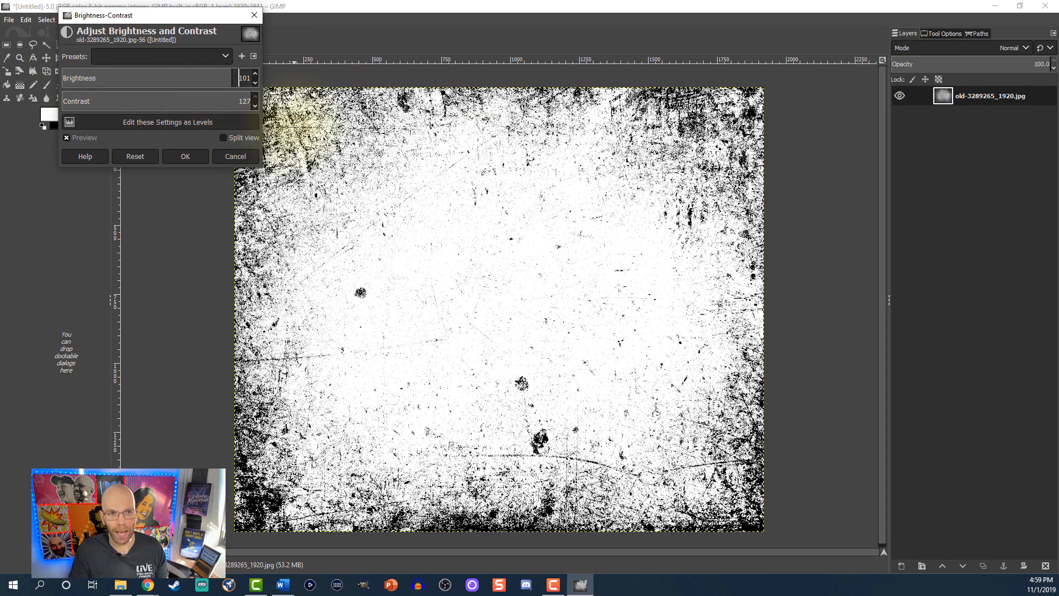
{"action": "left_click", "coordinate": [192, 154]}
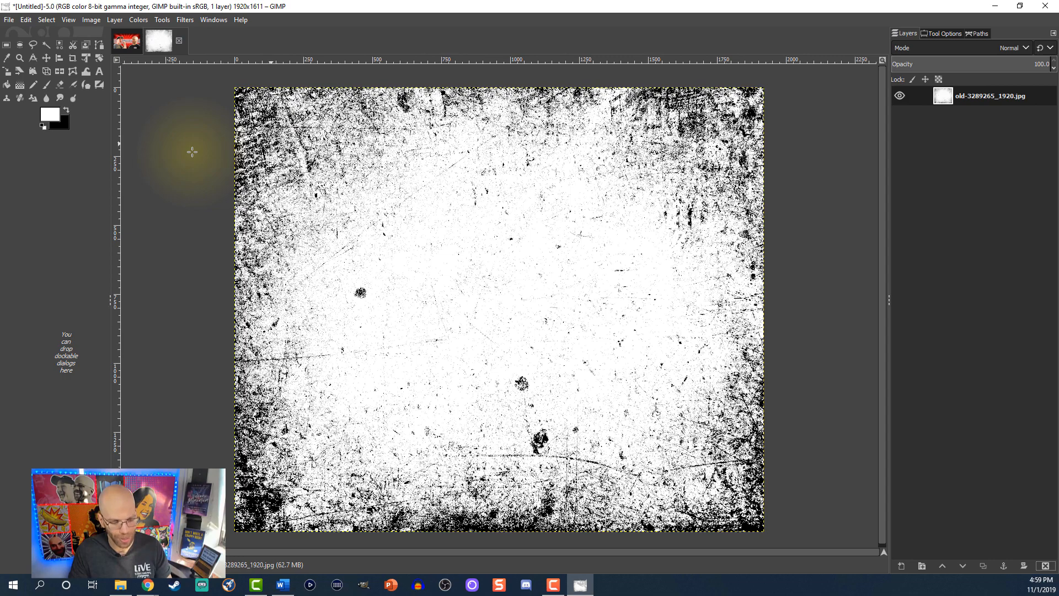
{"action": "left_click", "coordinate": [124, 42]}
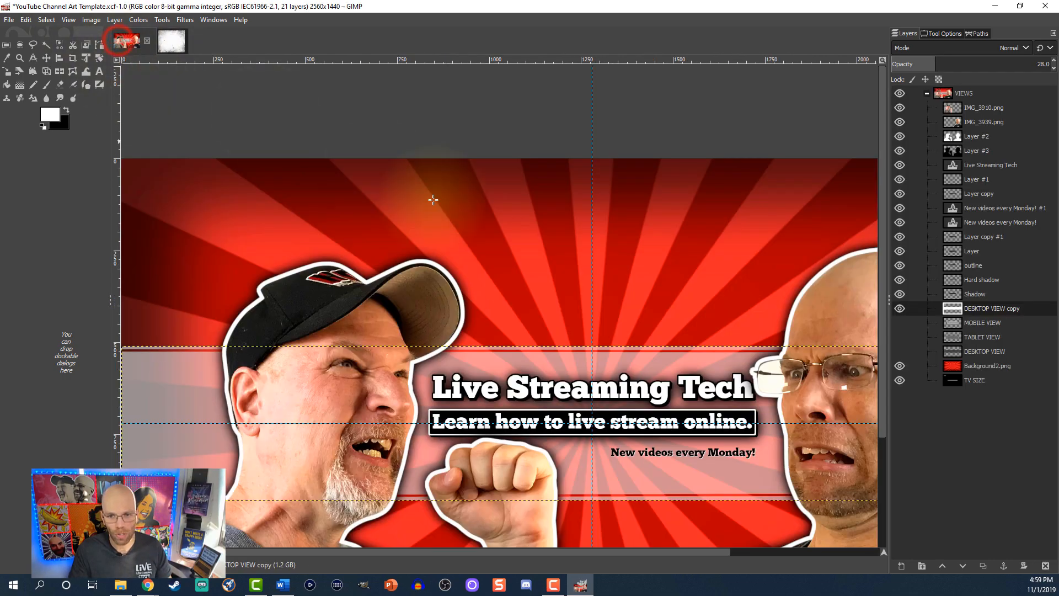
- Add a white, full-opacity layer mask to the DESKTOP VIEW copy layer and paste the copied grunge texture into it
{"action": "right_click", "coordinate": [960, 313]}
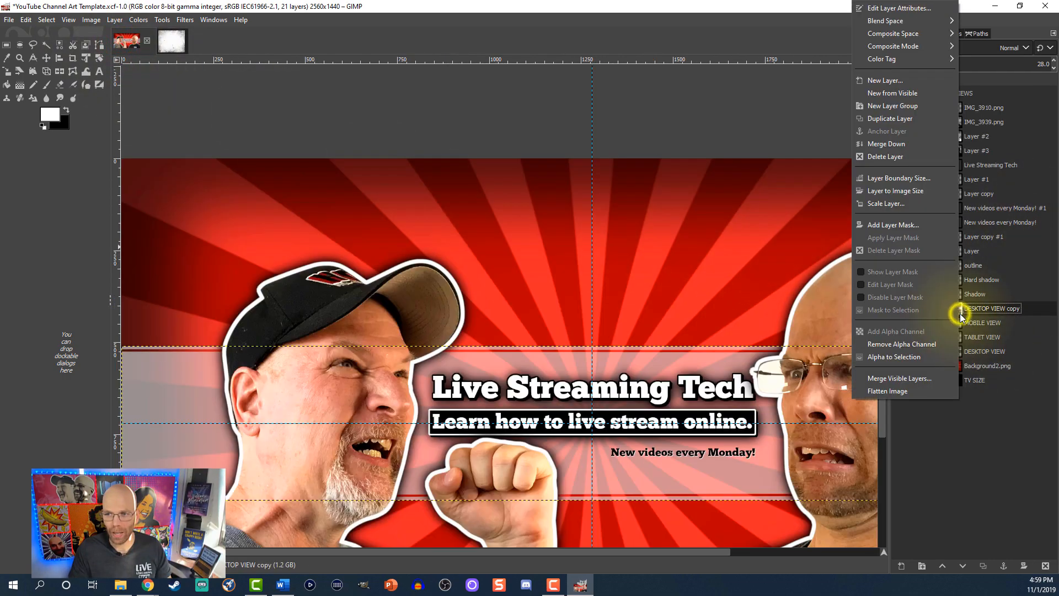
{"action": "left_click", "coordinate": [900, 224]}
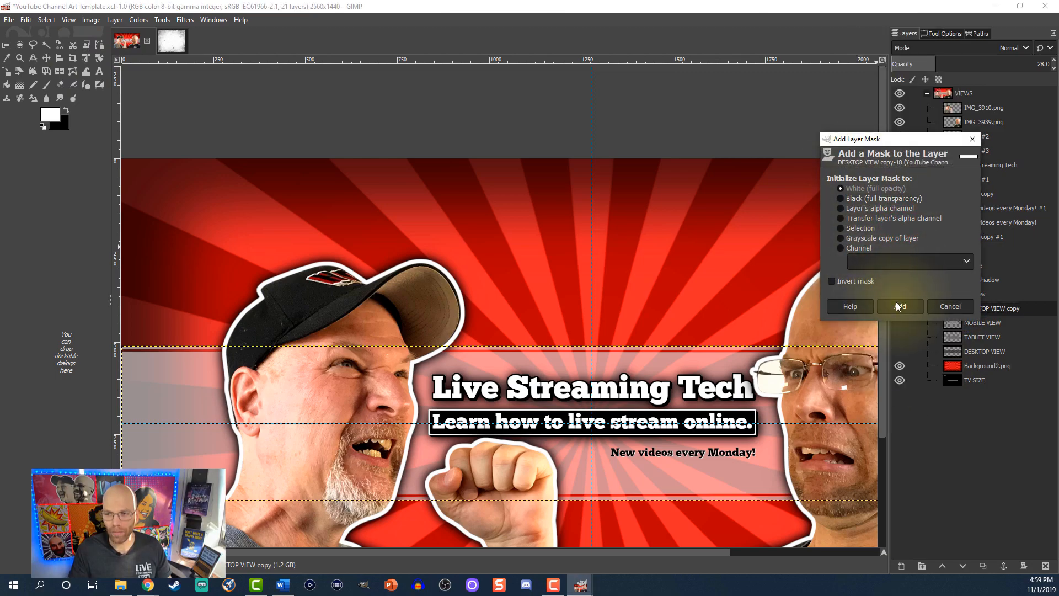
{"action": "left_click", "coordinate": [899, 307]}
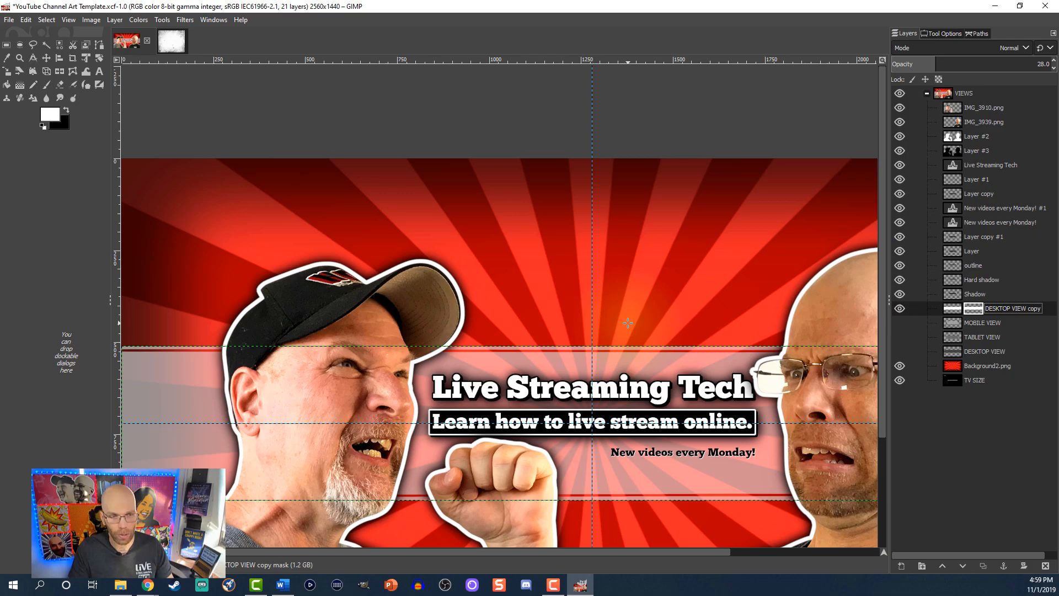
{"action": "key", "text": "ctrl+v"}
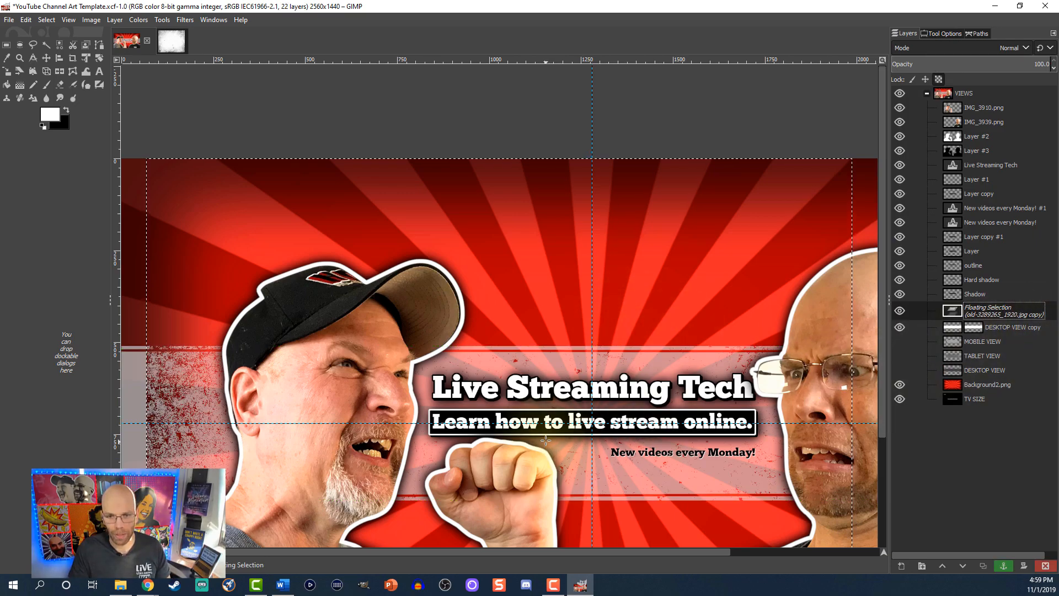
- Scale the pasted texture to 2560 px wide, keeping its proportions
{"action": "scroll", "coordinate": [546, 450], "scroll_direction": "down", "scroll_amount": 3}
{"action": "scroll", "coordinate": [545, 439], "scroll_direction": "up", "scroll_amount": 1}
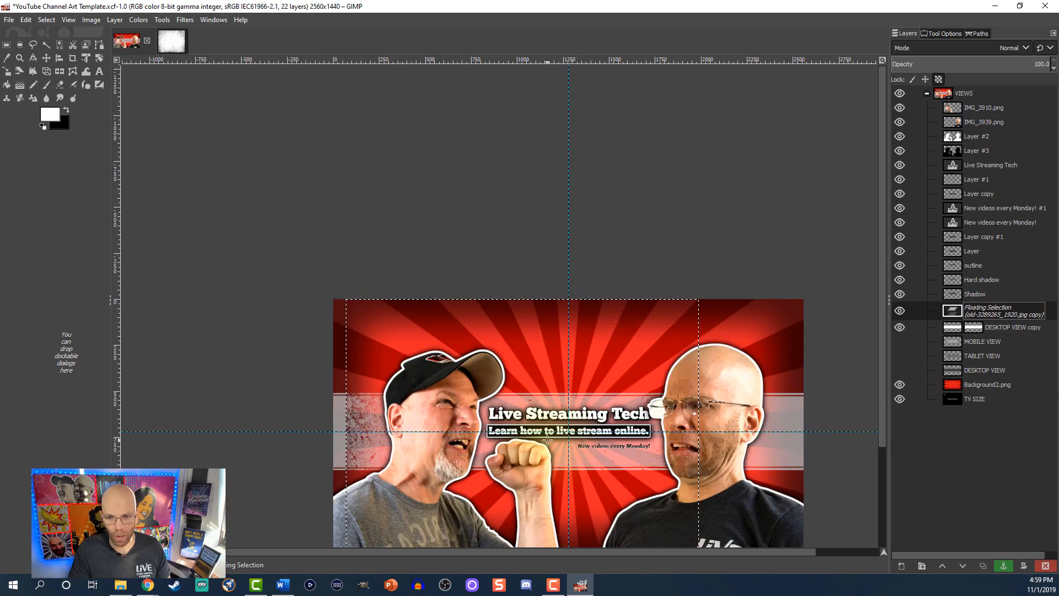
{"action": "left_click", "coordinate": [7, 71]}
{"action": "left_click", "coordinate": [521, 411]}
{"action": "left_click_drag", "start_coordinate": [684, 461], "coordinate": [772, 455]}
{"action": "left_click_drag", "start_coordinate": [838, 467], "coordinate": [844, 469]}
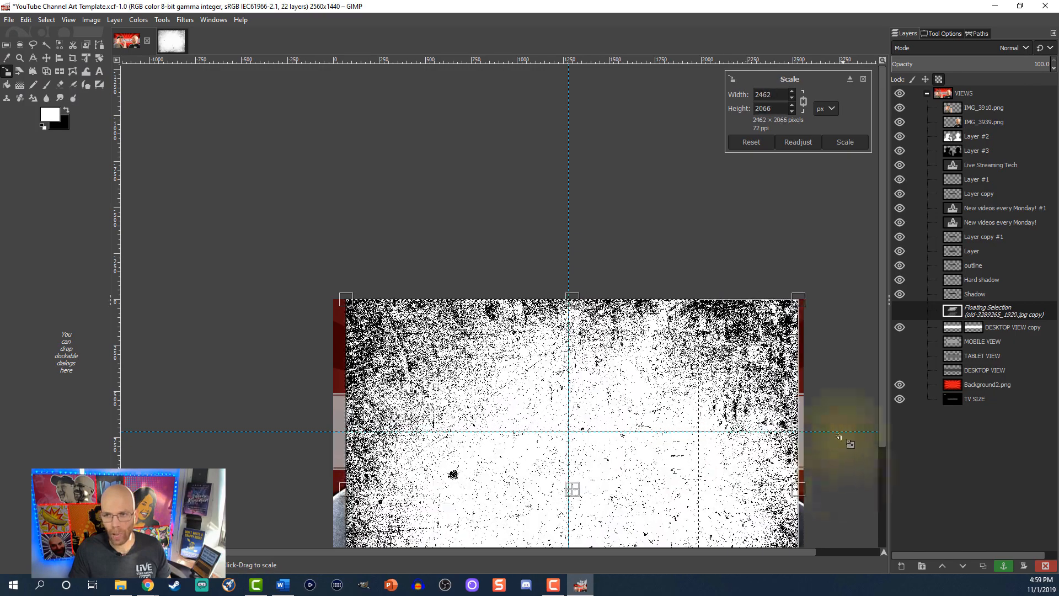
{"action": "double_click", "coordinate": [773, 97]}
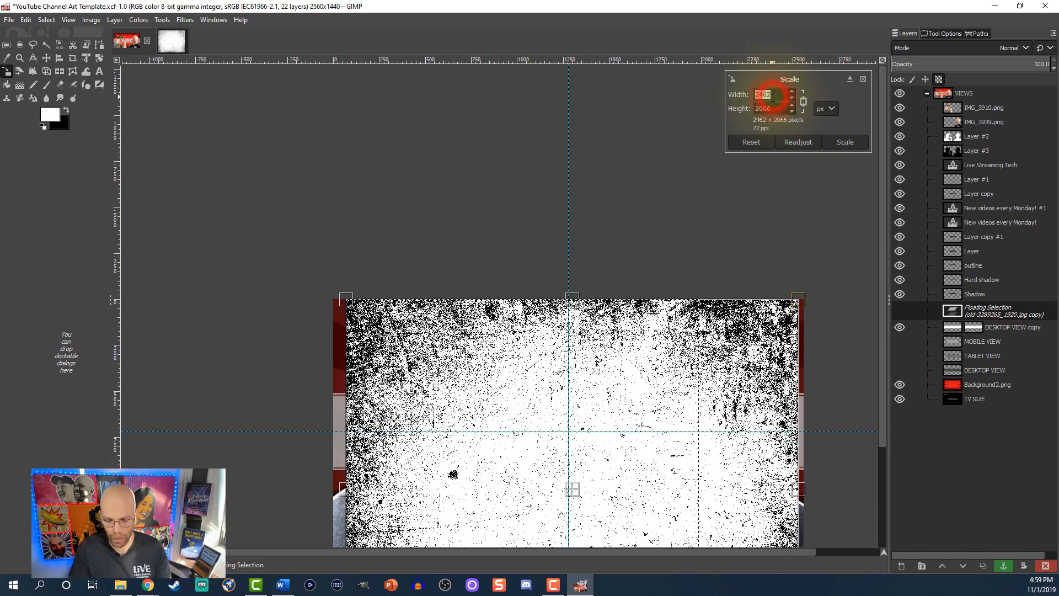
{"action": "type", "text": "2560"}
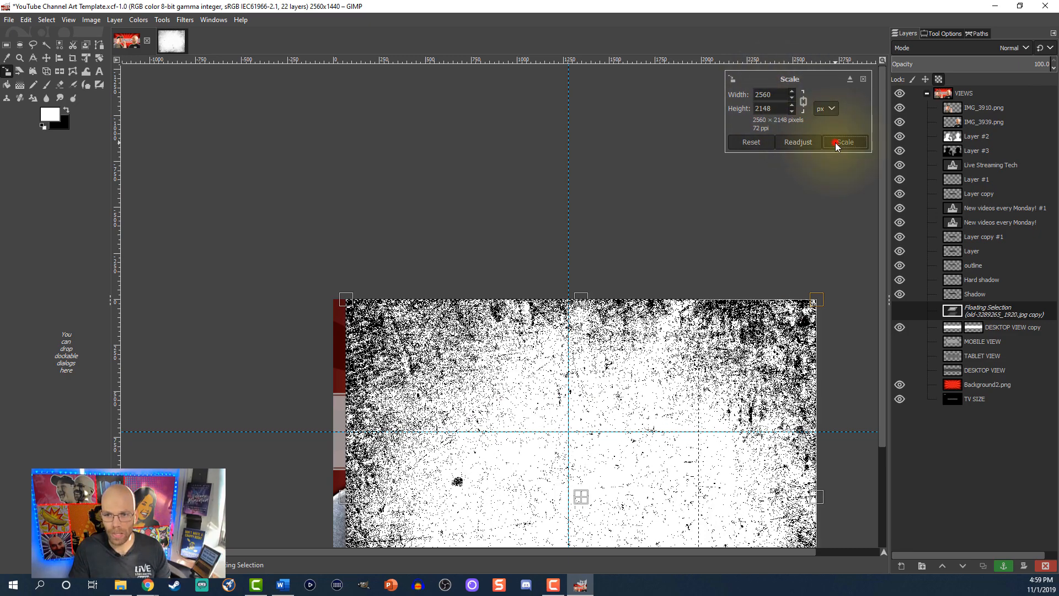
{"action": "left_click", "coordinate": [836, 142]}
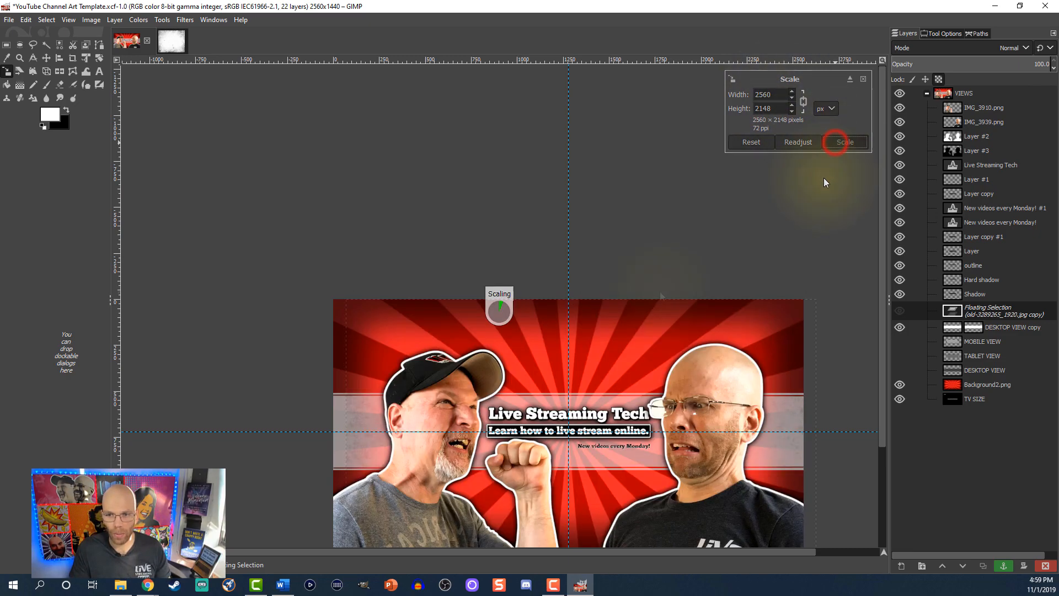
- Move the scaled texture flush with the banner's left and right edges and anchor it to the layer mask
{"action": "left_click", "coordinate": [46, 58]}
{"action": "left_click_drag", "start_coordinate": [814, 389], "coordinate": [799, 384]}
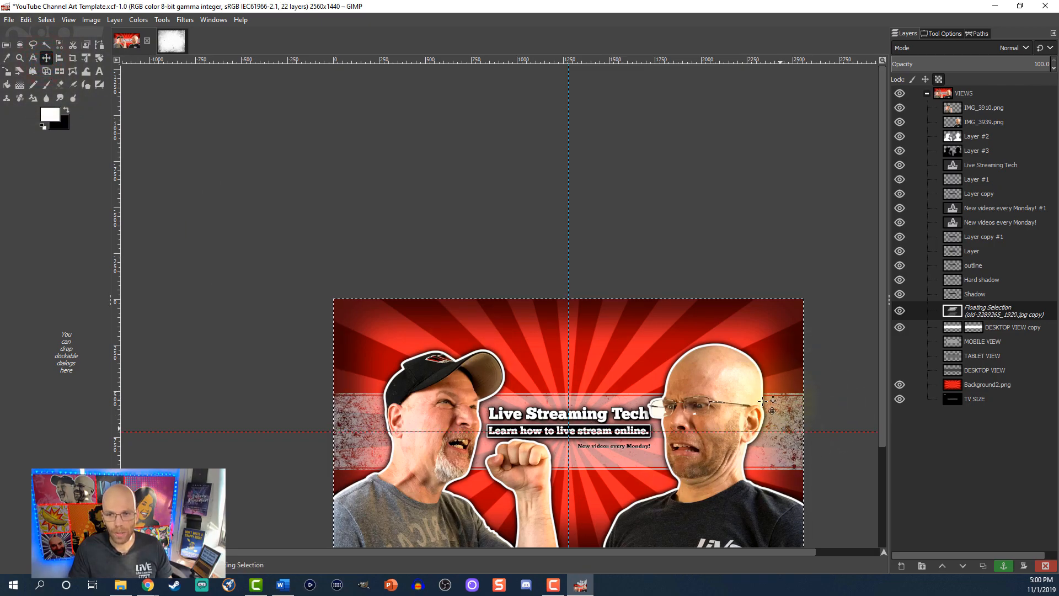
{"action": "scroll", "coordinate": [672, 436], "scroll_direction": "down", "scroll_amount": 1}
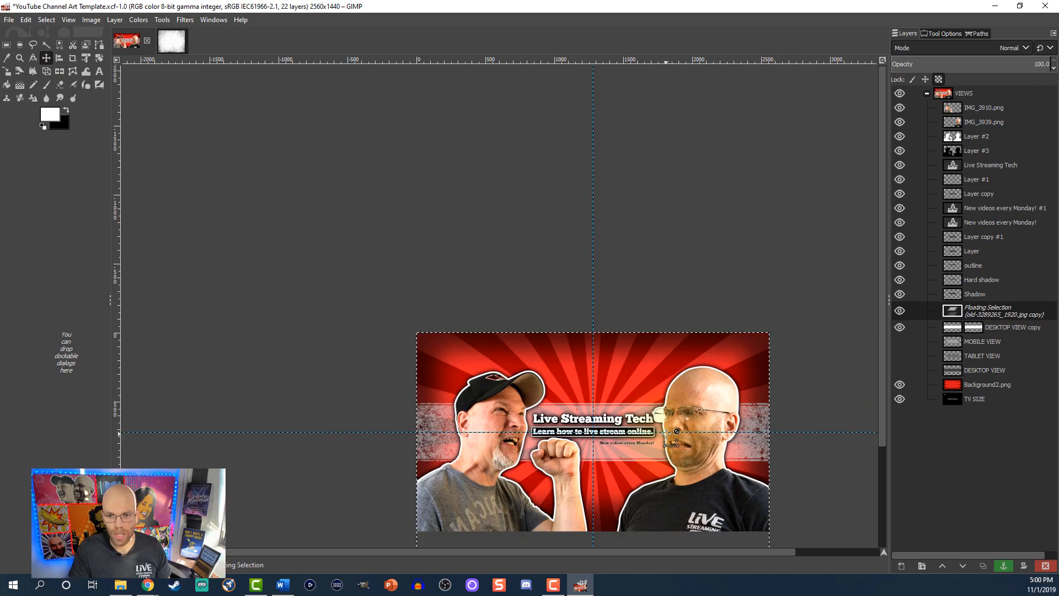
{"action": "scroll", "coordinate": [668, 436], "scroll_direction": "up", "scroll_amount": 4}
{"action": "scroll", "coordinate": [668, 436], "scroll_direction": "down", "scroll_amount": 2}
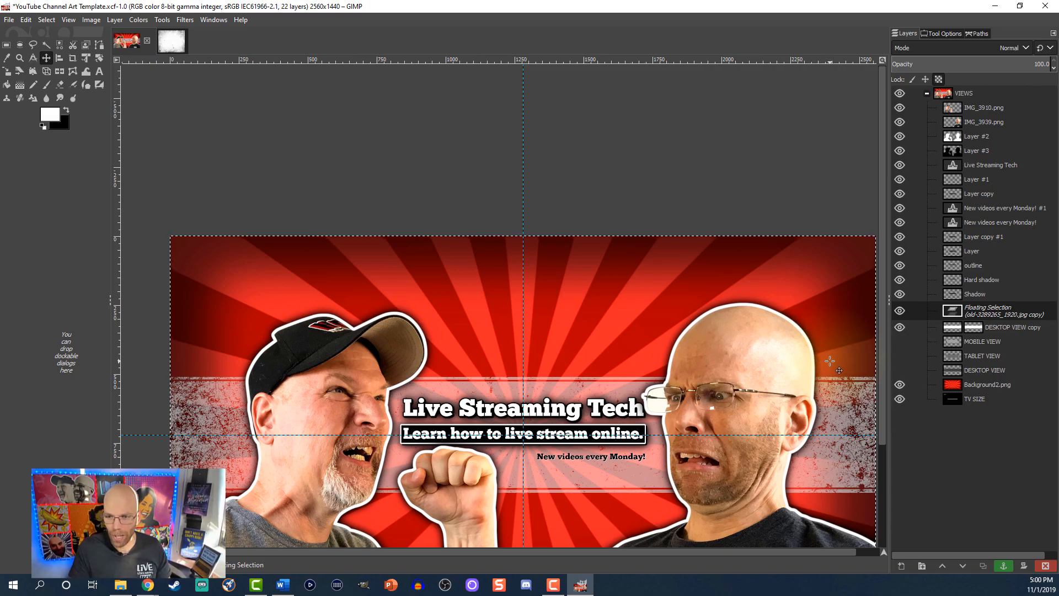
{"action": "left_click", "coordinate": [1003, 566]}
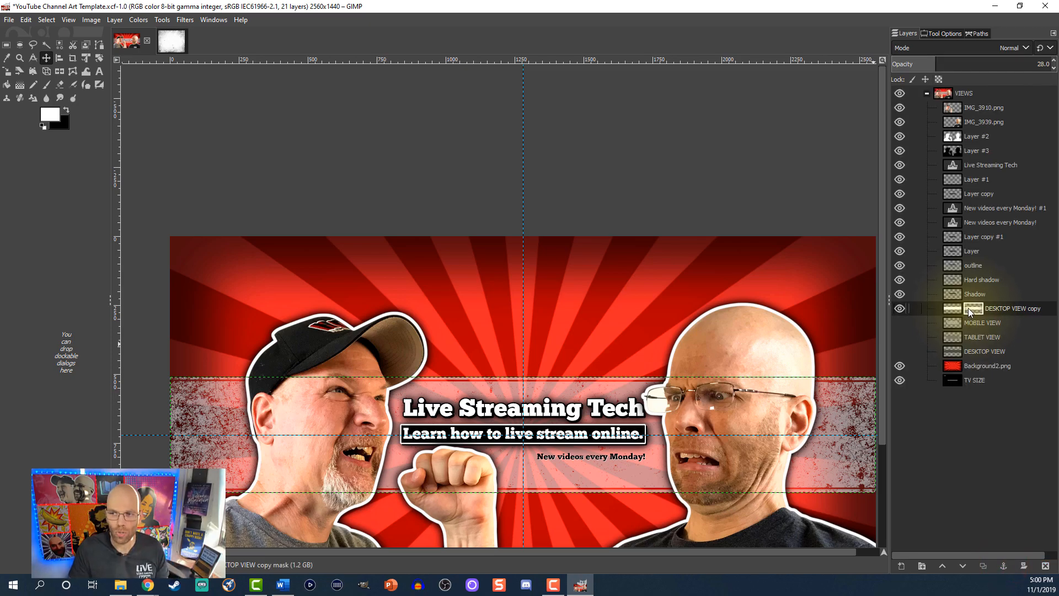
- Compare the band without and with the grunge texture by disabling and re-enabling its layer mask
{"action": "right_click", "coordinate": [968, 307]}
{"action": "left_click", "coordinate": [916, 298]}
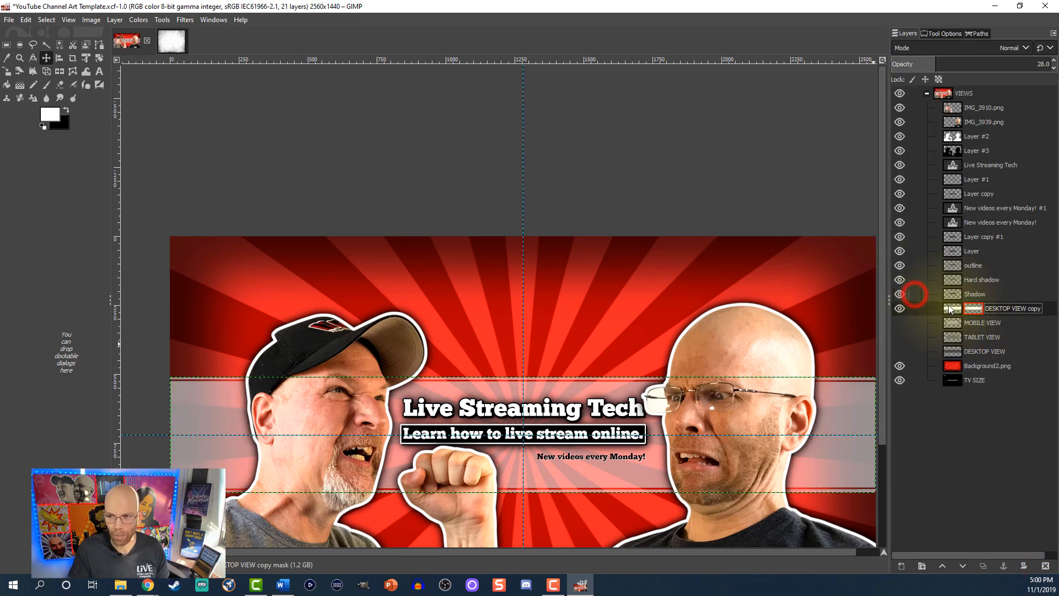
{"action": "right_click", "coordinate": [978, 310]}
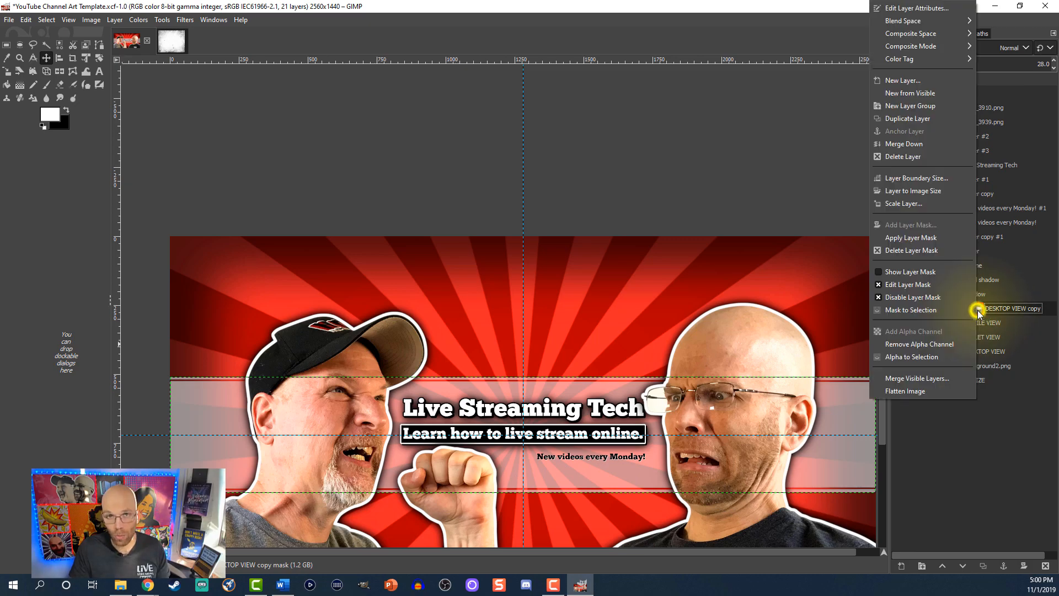
{"action": "left_click", "coordinate": [921, 300]}
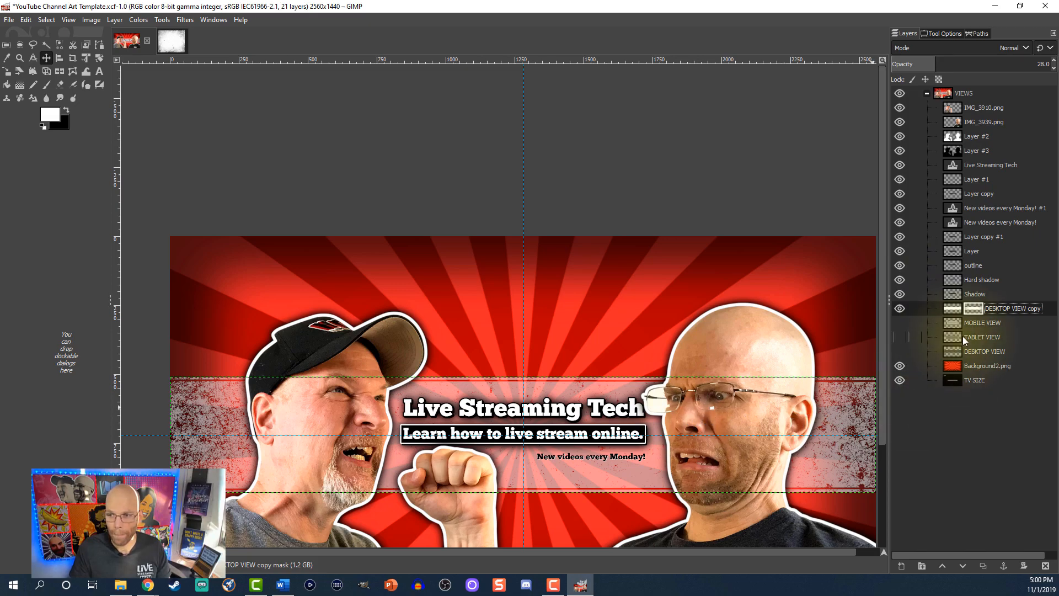
- Apply the layer mask on the DESKTOP VIEW copy layer and turn the layer's alpha into a selection
{"action": "right_click", "coordinate": [950, 311]}
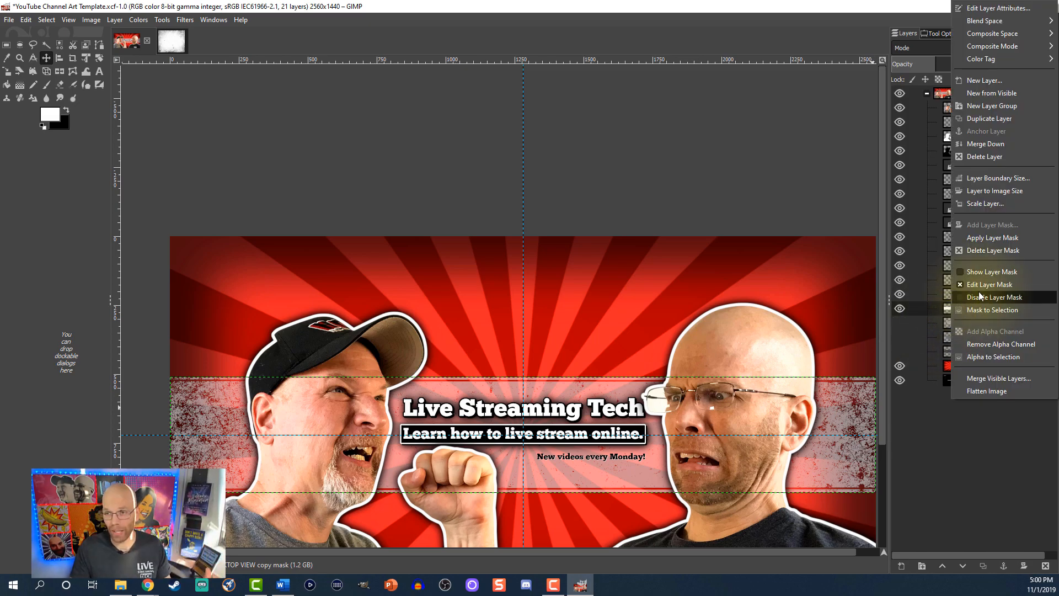
{"action": "left_click", "coordinate": [979, 241]}
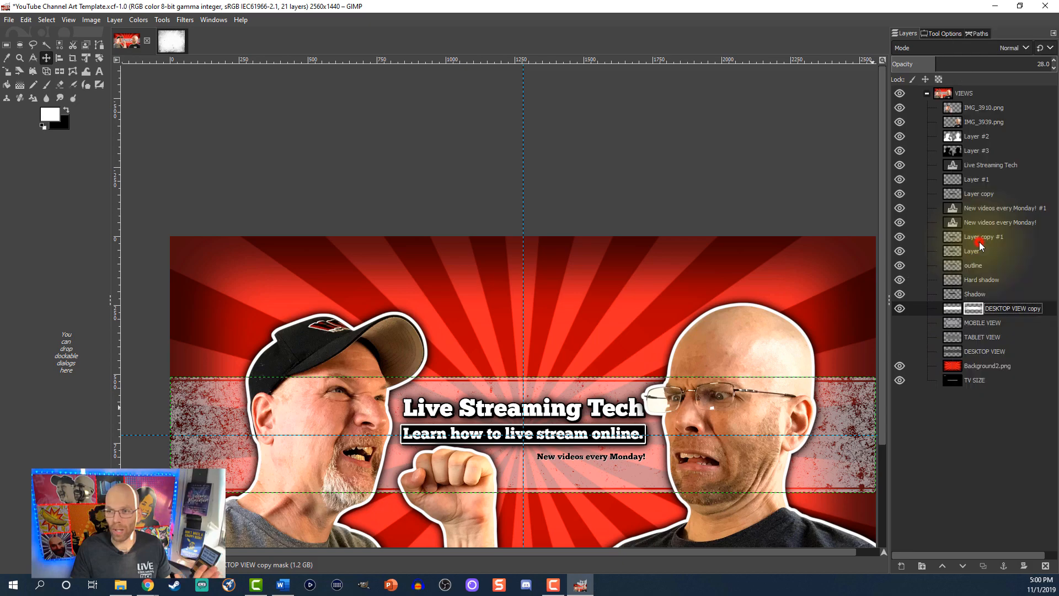
{"action": "right_click", "coordinate": [951, 308]}
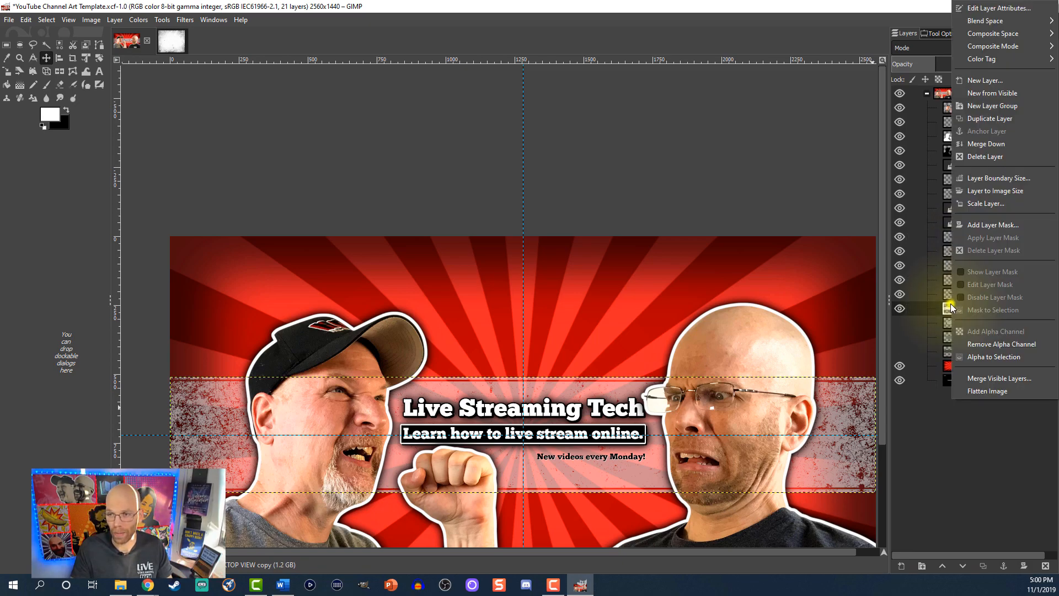
{"action": "left_click", "coordinate": [986, 359]}
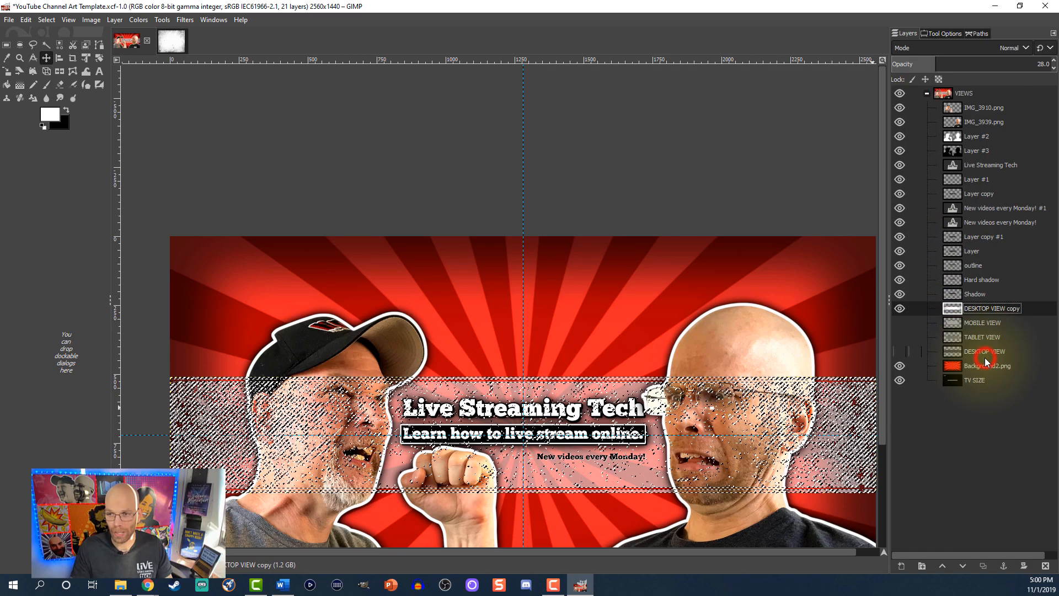
- Add a transparent 2560 × 1440 px layer directly beneath DESKTOP VIEW copy, fill the selection with the black background color and deselect
{"action": "left_click", "coordinate": [962, 324]}
{"action": "left_click", "coordinate": [900, 566]}
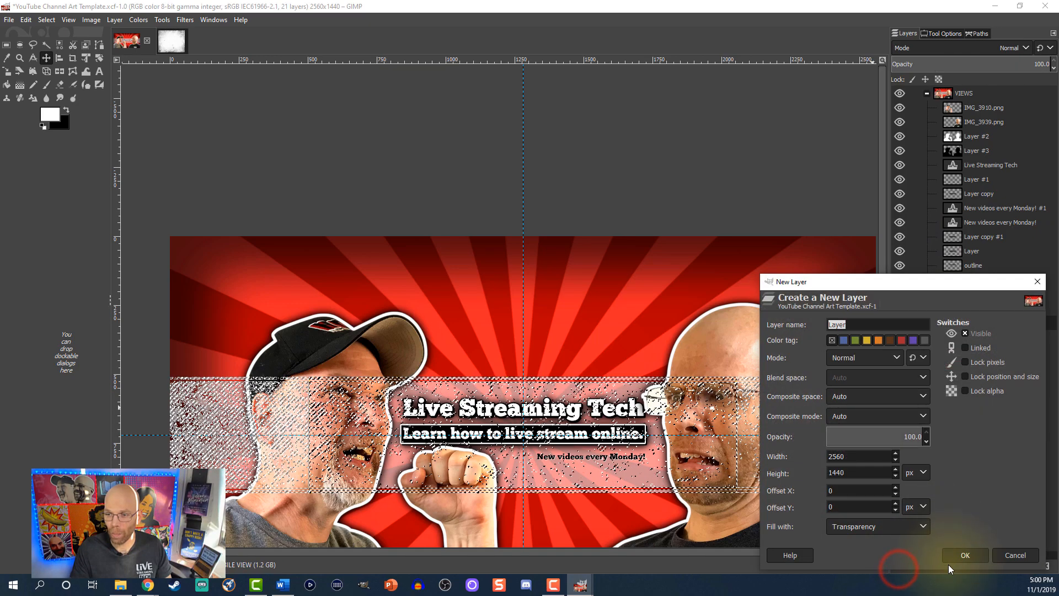
{"action": "left_click", "coordinate": [951, 550]}
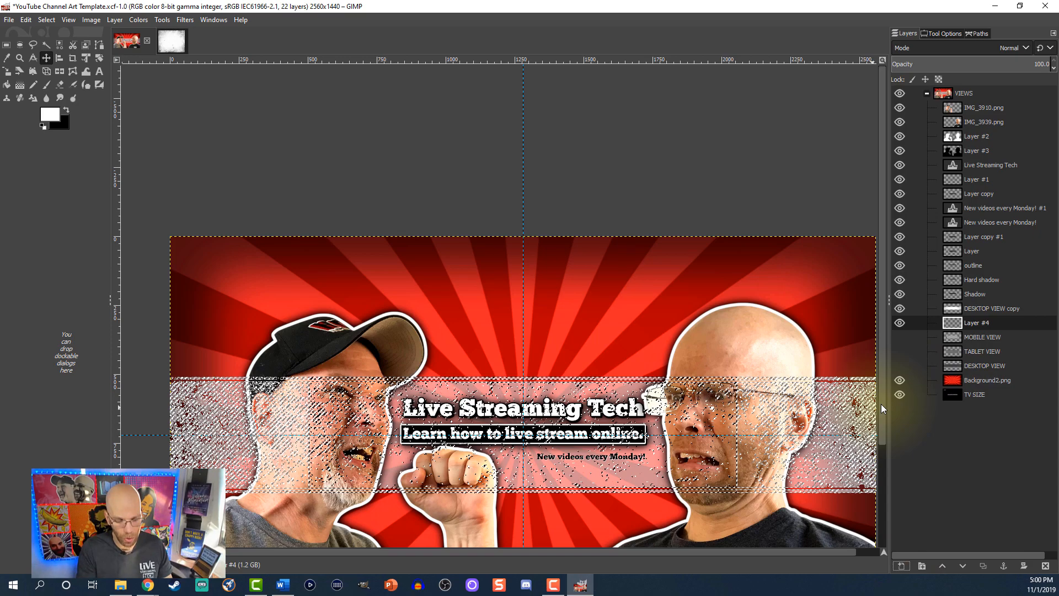
{"action": "key", "text": "ctrl+period"}
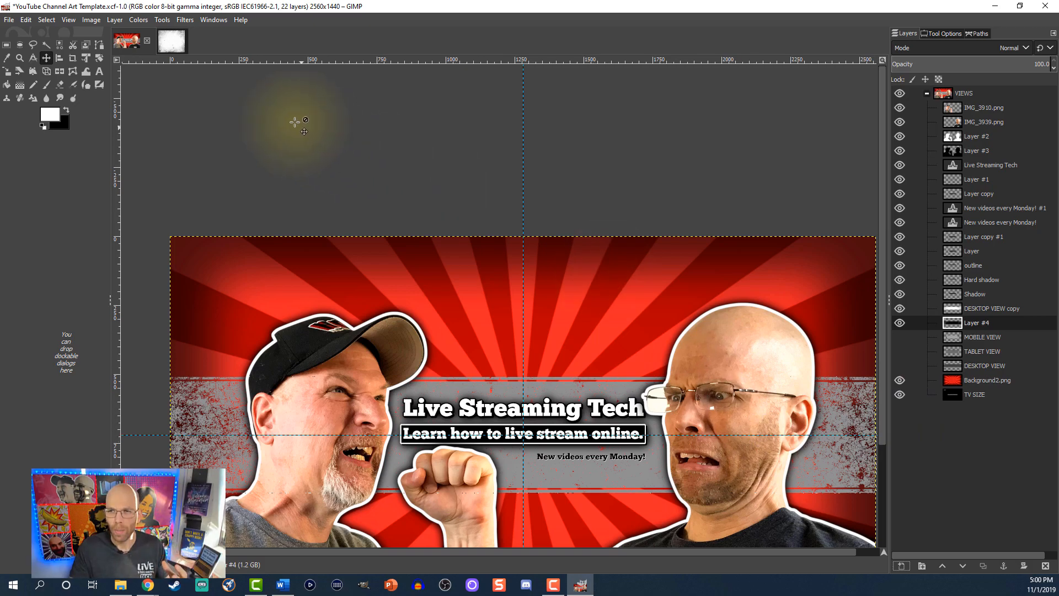
- Blur the black band layer with a Gaussian Blur of 50 for both Size X and Size Y
{"action": "left_click", "coordinate": [185, 20]}
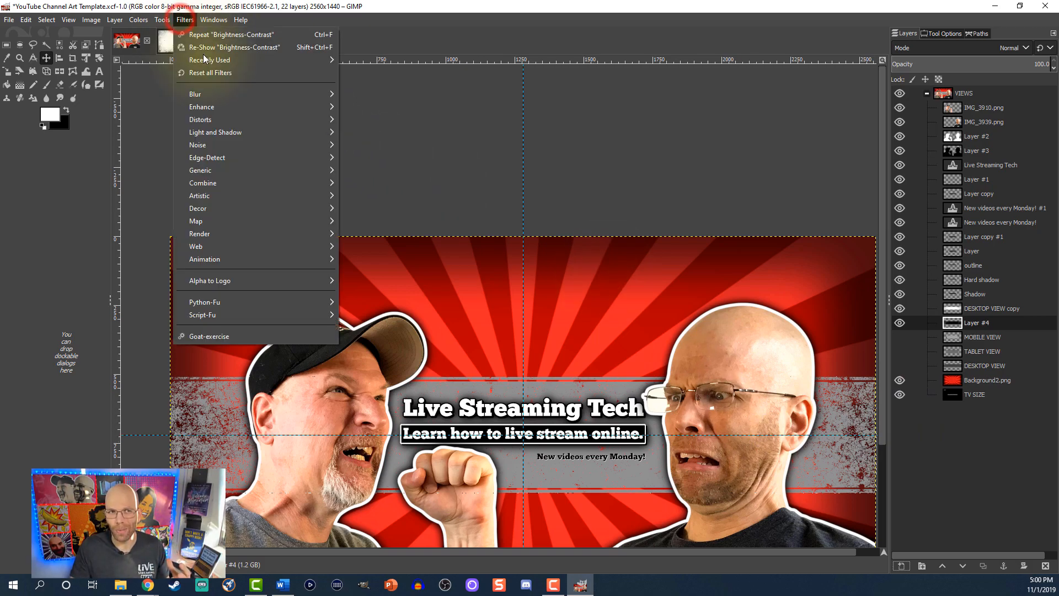
{"action": "mouse_move", "coordinate": [237, 97]}
{"action": "left_click", "coordinate": [356, 94]}
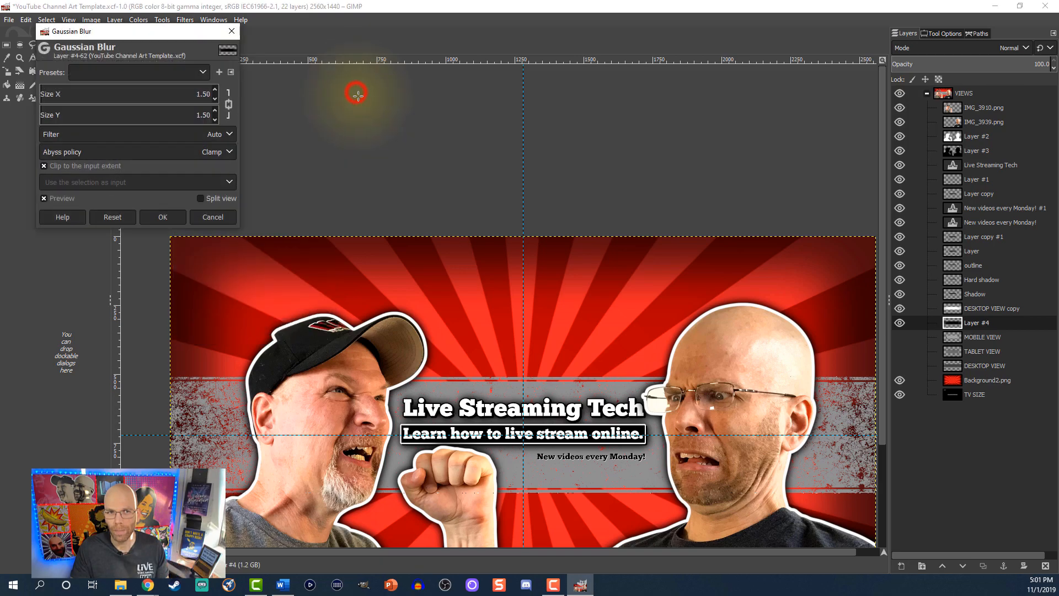
{"action": "double_click", "coordinate": [200, 92]}
{"action": "double_click", "coordinate": [199, 92]}
{"action": "left_click", "coordinate": [200, 93]}
{"action": "type", "text": "50"}
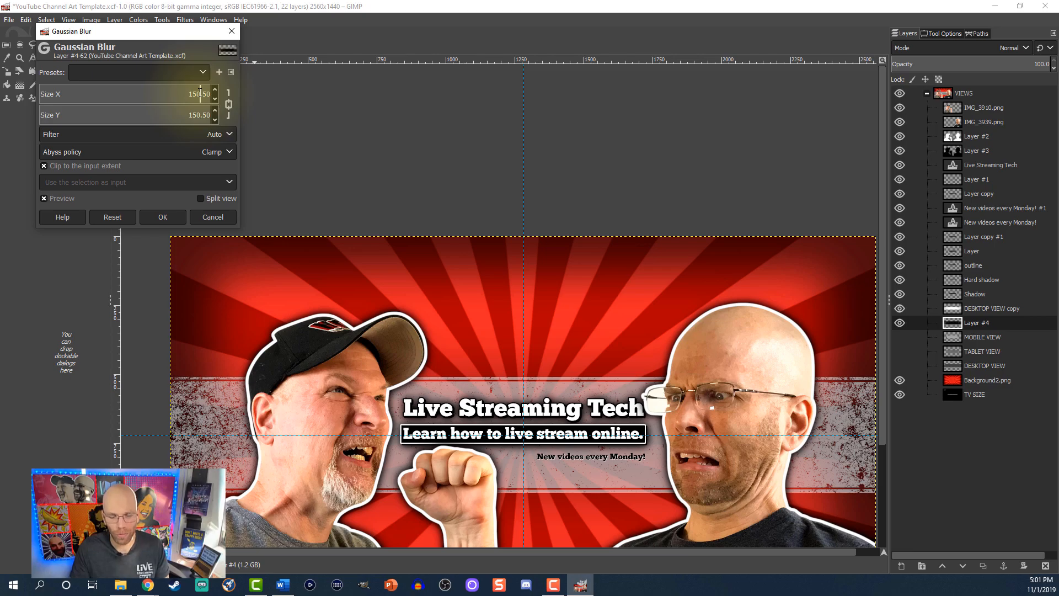
{"action": "double_click", "coordinate": [200, 94]}
{"action": "type", "text": "50"}
{"action": "key", "text": "Return"}
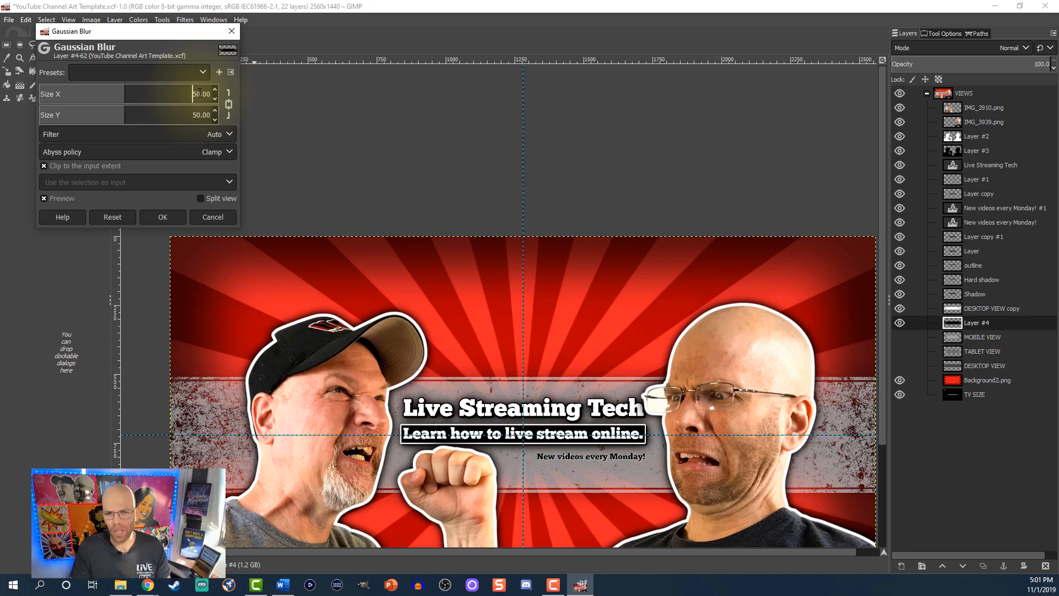
{"action": "left_click", "coordinate": [162, 219]}
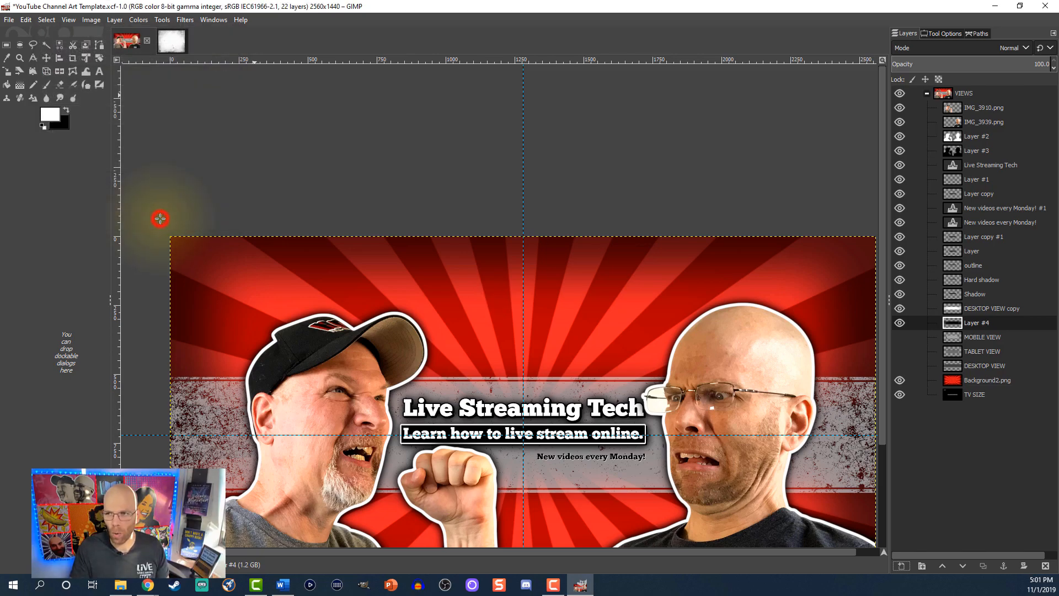
- Try a lower opacity on the blurred shadow layer, return it to 100 and duplicate the layer
{"action": "left_click", "coordinate": [1054, 68]}
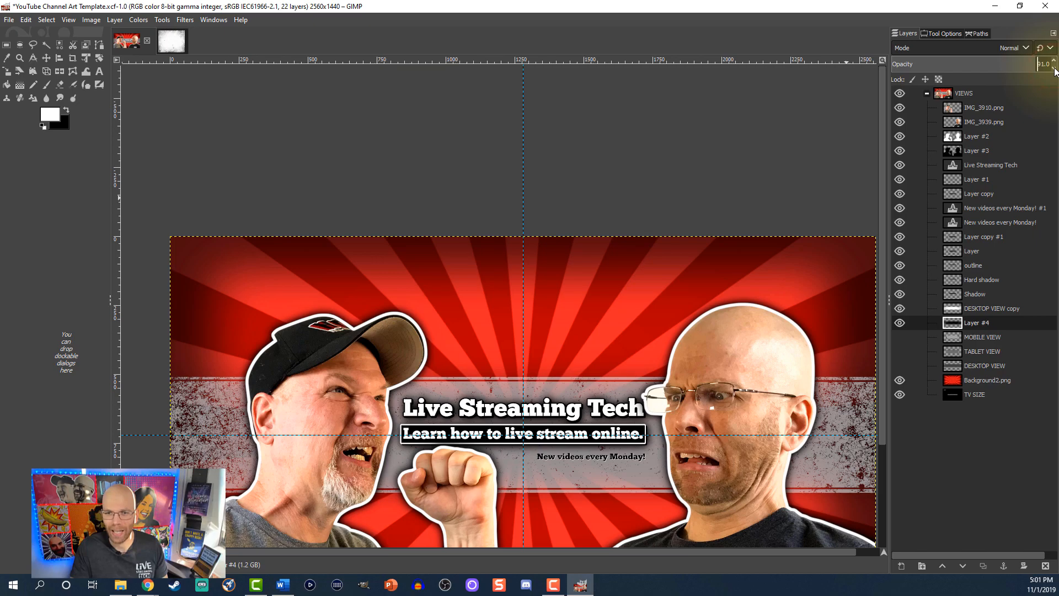
{"action": "left_click_drag", "start_coordinate": [1054, 68], "coordinate": [1054, 63]}
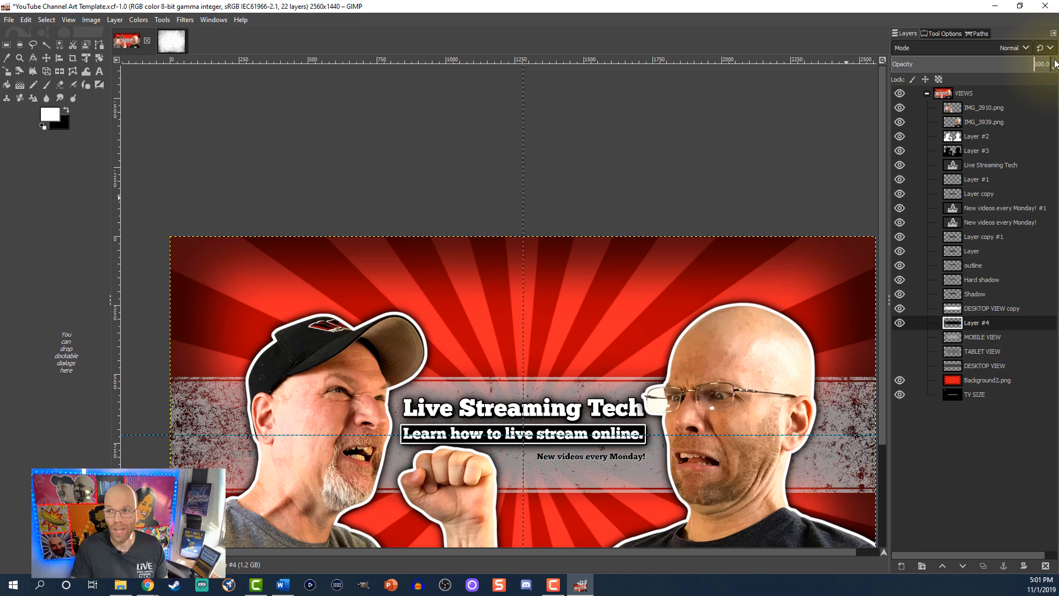
{"action": "left_click", "coordinate": [984, 567]}
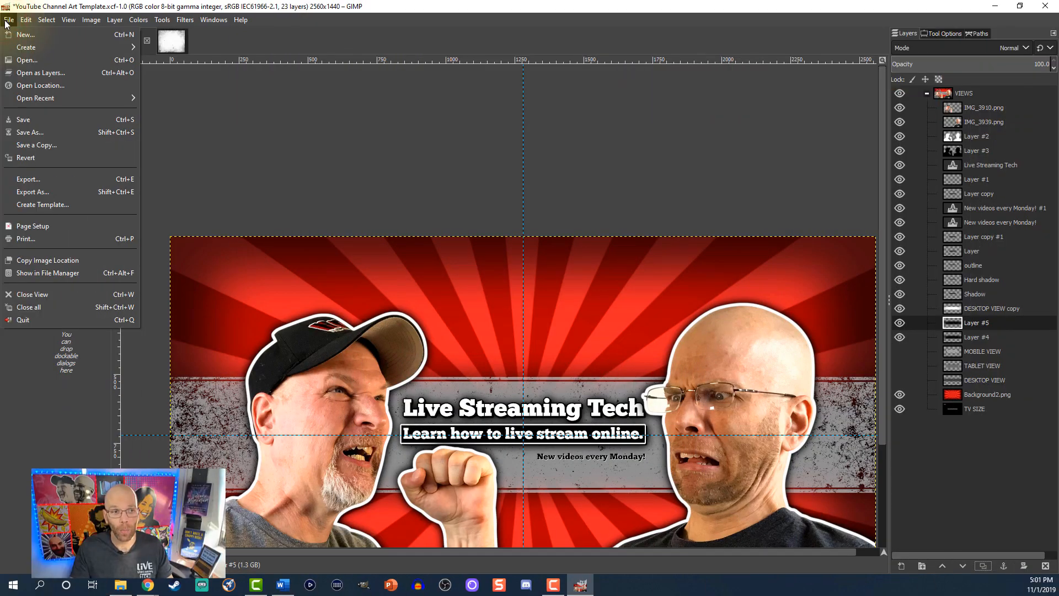
- Save the project as YouTube Channel Art Template LST.xcf in the How to Make Banner for YouTube Channel Art 2019 folder
{"action": "left_click", "coordinate": [29, 132]}
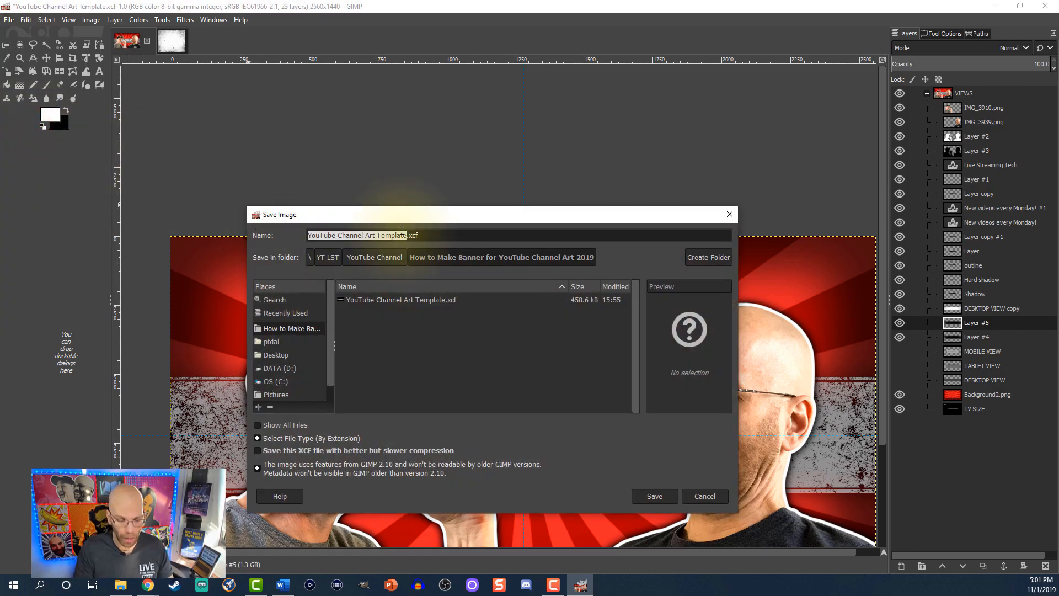
{"action": "key", "text": "Right"}
{"action": "type", "text": "LST"}
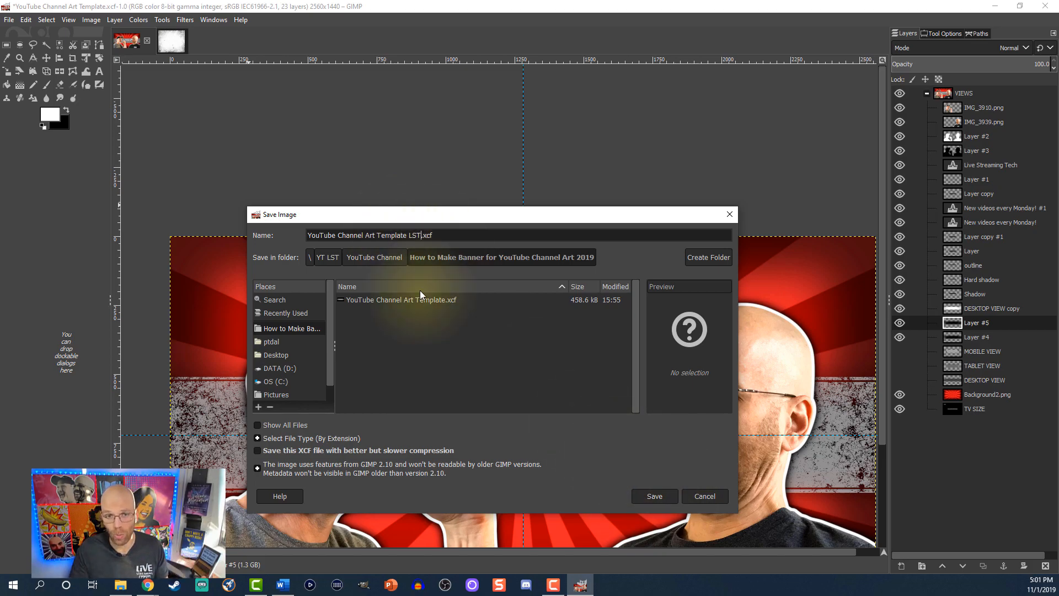
{"action": "left_click", "coordinate": [379, 256]}
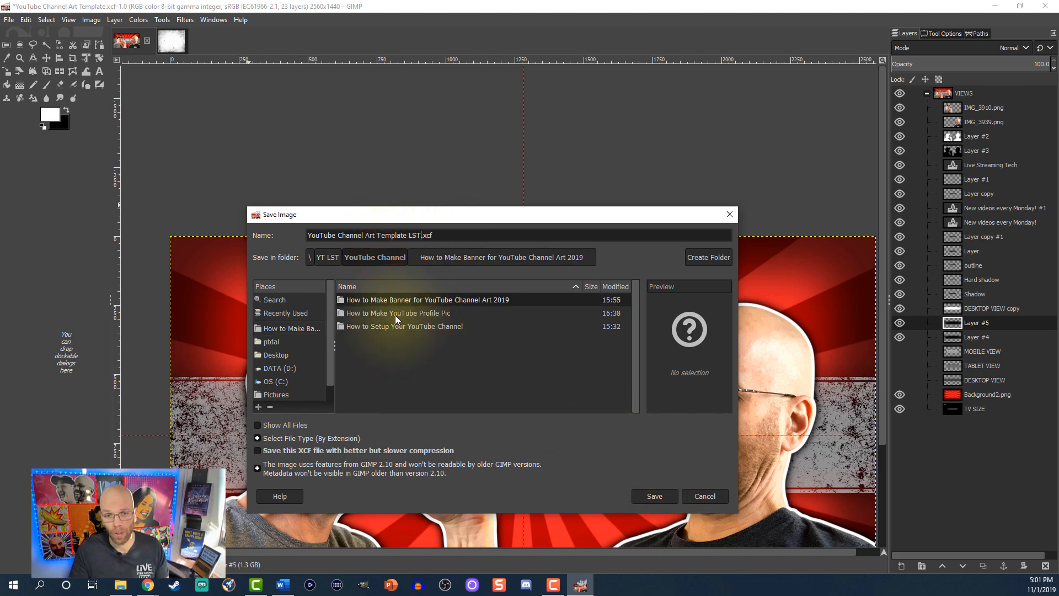
{"action": "double_click", "coordinate": [397, 300]}
{"action": "left_click", "coordinate": [655, 496]}
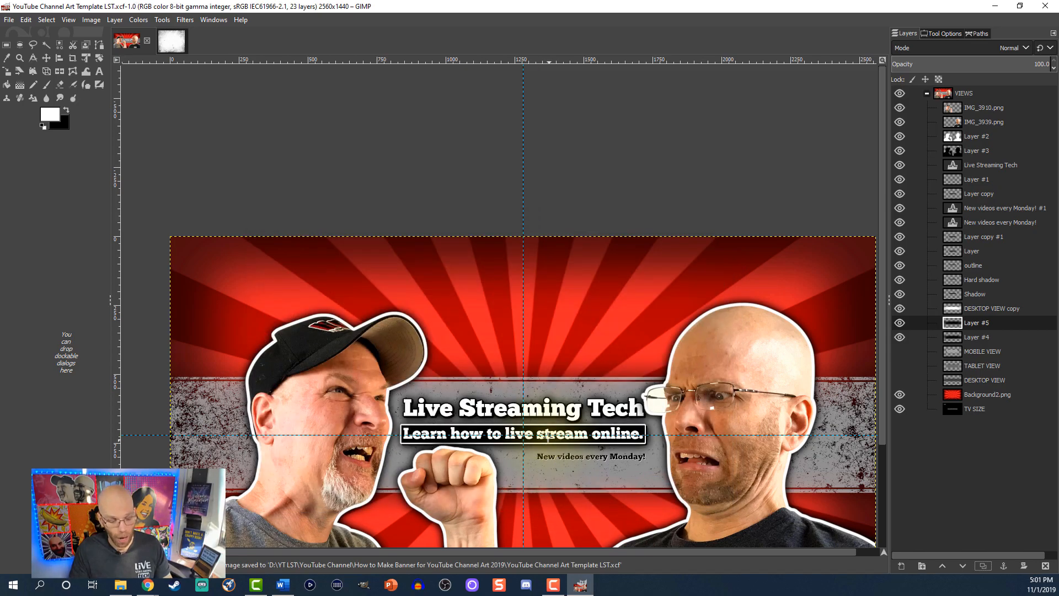
- Export the banner as YouTube Channel Art Template LST.png into the same folder with compression level 9
{"action": "key", "text": "ctrl+shift+e"}
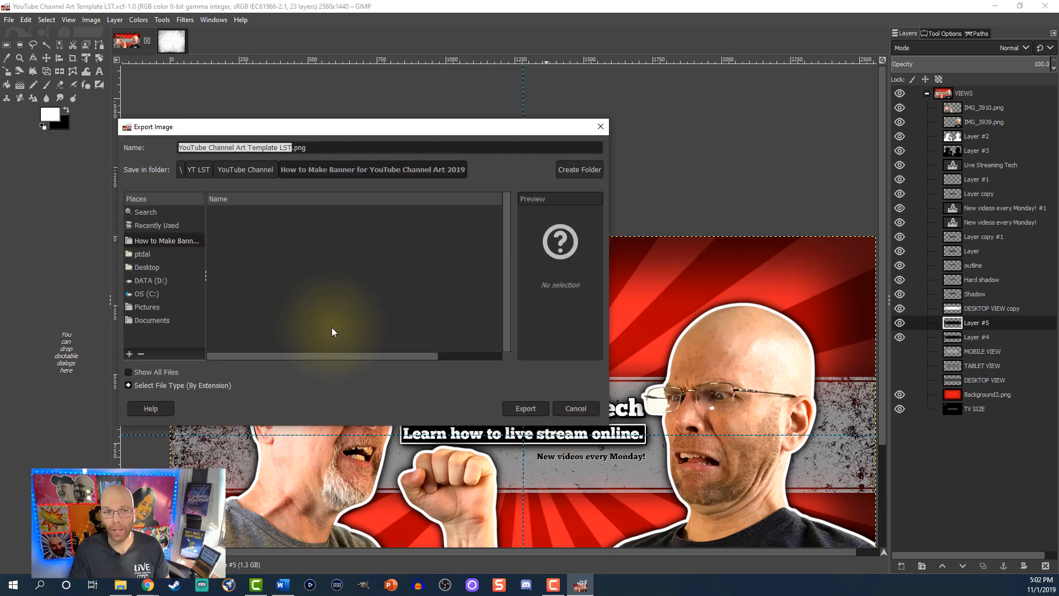
{"action": "left_click", "coordinate": [523, 408]}
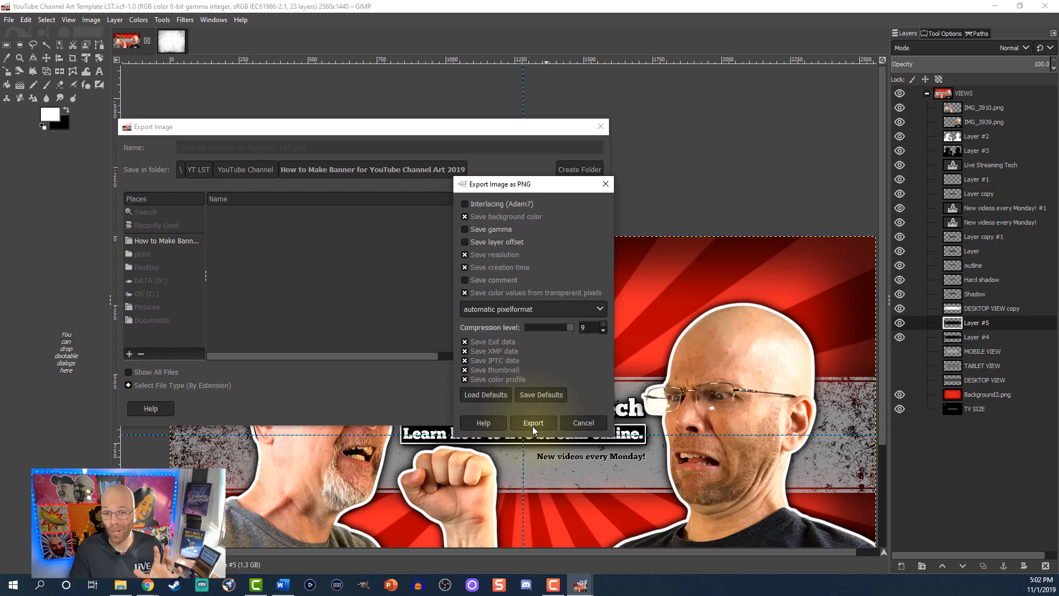
{"action": "left_click", "coordinate": [533, 423]}
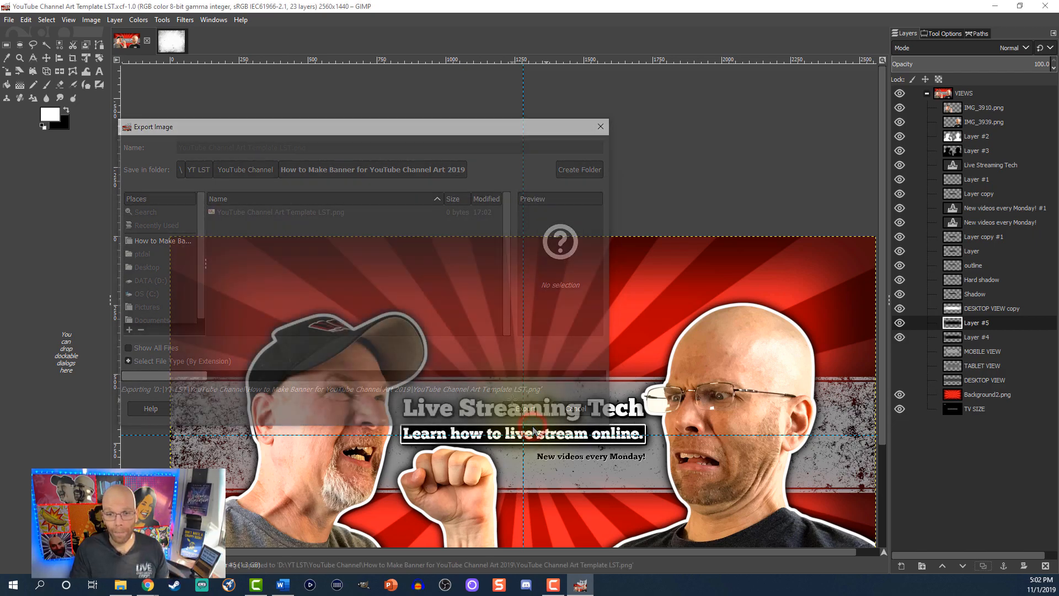
{"action": "scroll", "coordinate": [524, 399], "scroll_direction": "down", "scroll_amount": 1}
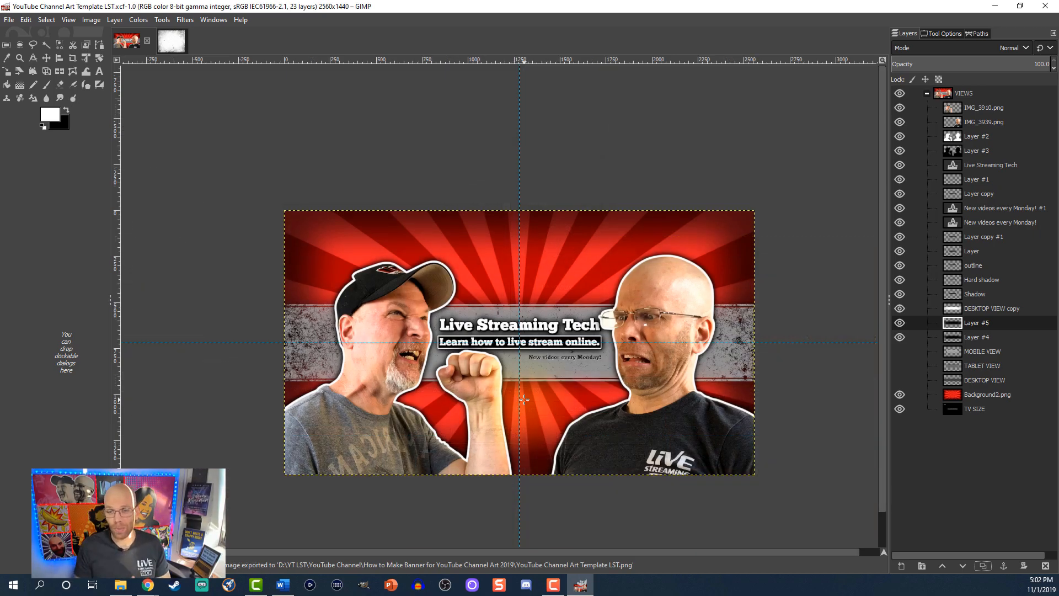